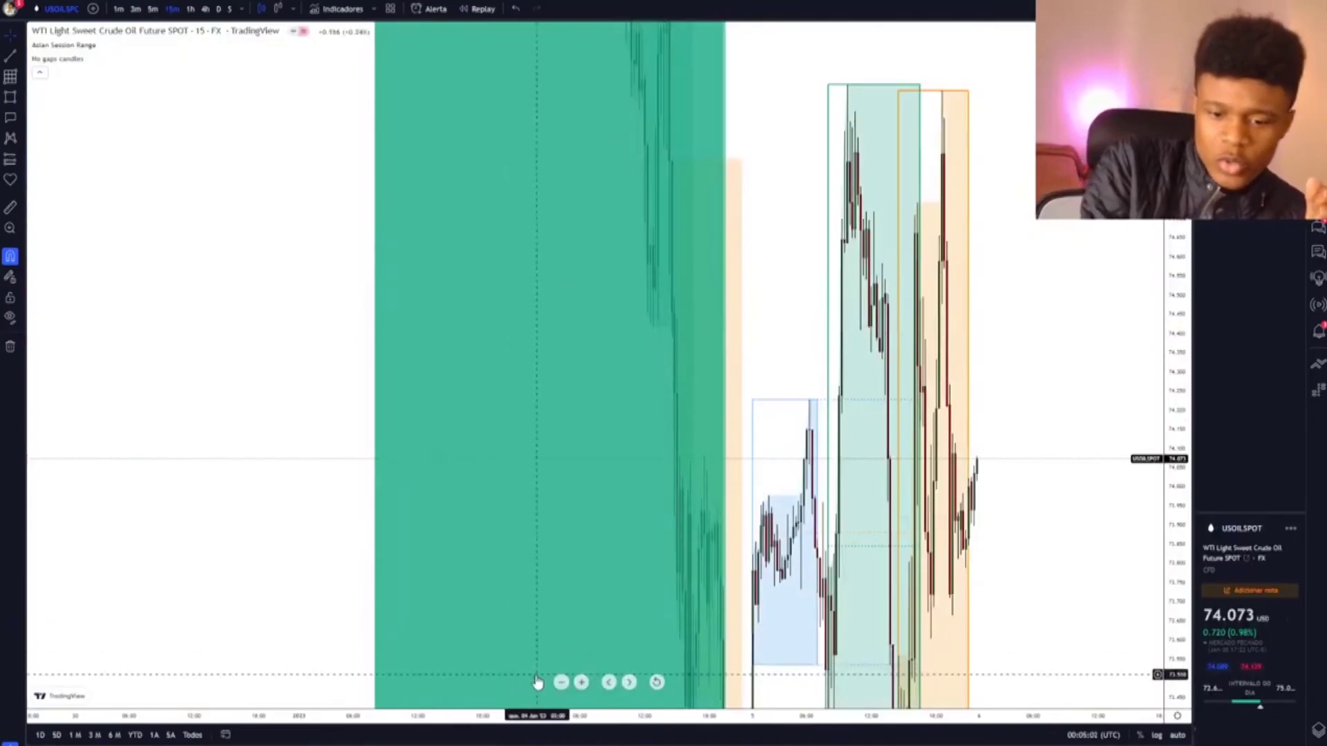
Reset the chart view and draw a pink rectangle over the price highs in the latest green London session box
{"action": "left_click", "coordinate": [654, 684]}
{"action": "mouse_move", "coordinate": [848, 414]}
{"action": "left_mouse_down"}
{"action": "mouse_move", "coordinate": [780, 407]}
{"action": "mouse_move", "coordinate": [824, 412]}
{"action": "left_mouse_up"}
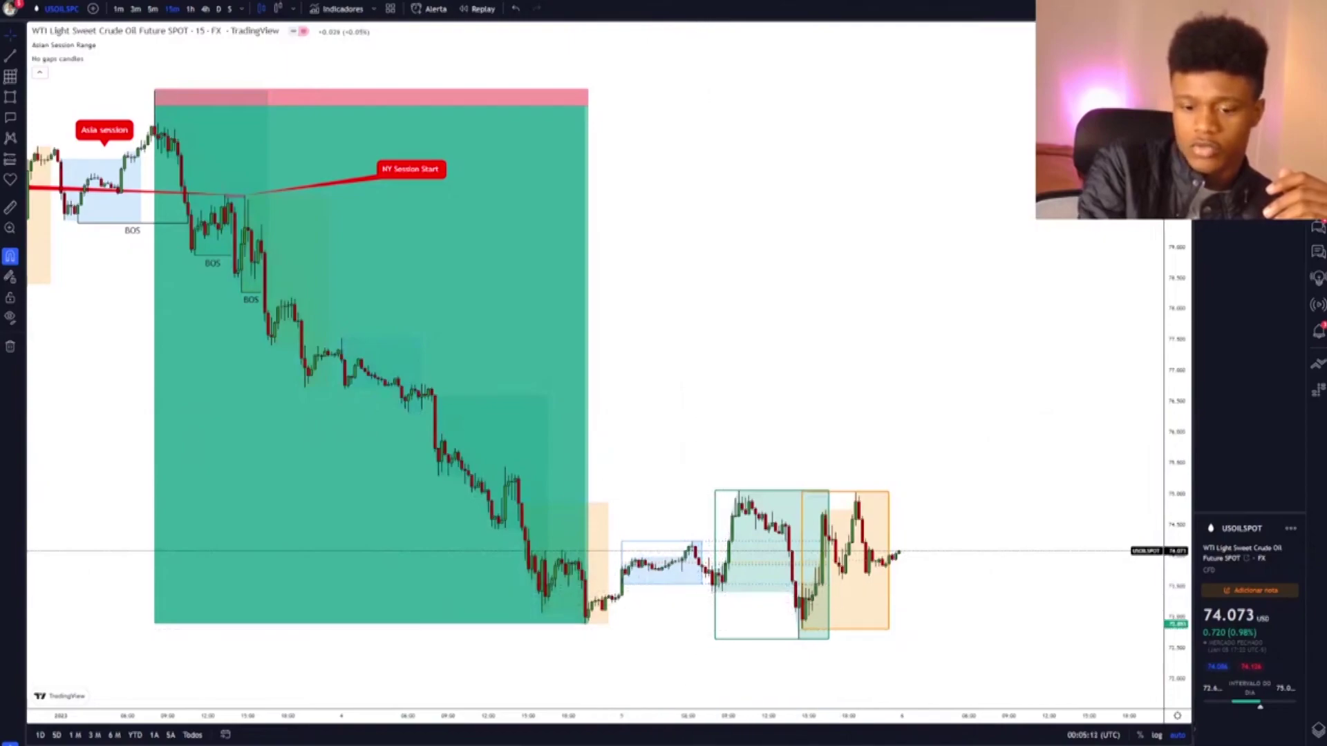
{"action": "left_click", "coordinate": [712, 592]}
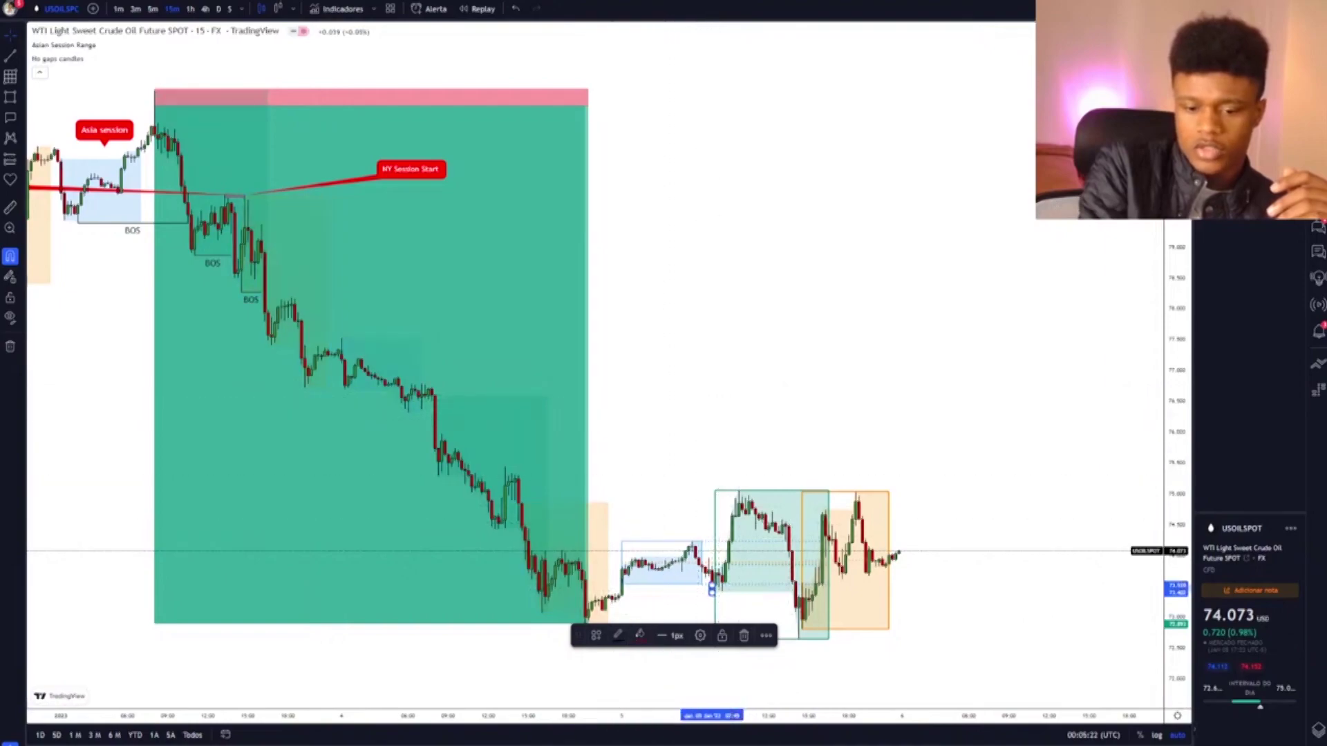
{"action": "key", "text": "alt+shift+r"}
{"action": "left_click_drag", "start_coordinate": [727, 482], "coordinate": [762, 512]}
Delete the large short position and the "NY Session Start", "Asia session" and "ANOTHER SHORT OPPORTUNITY" callouts
{"action": "left_click", "coordinate": [571, 424]}
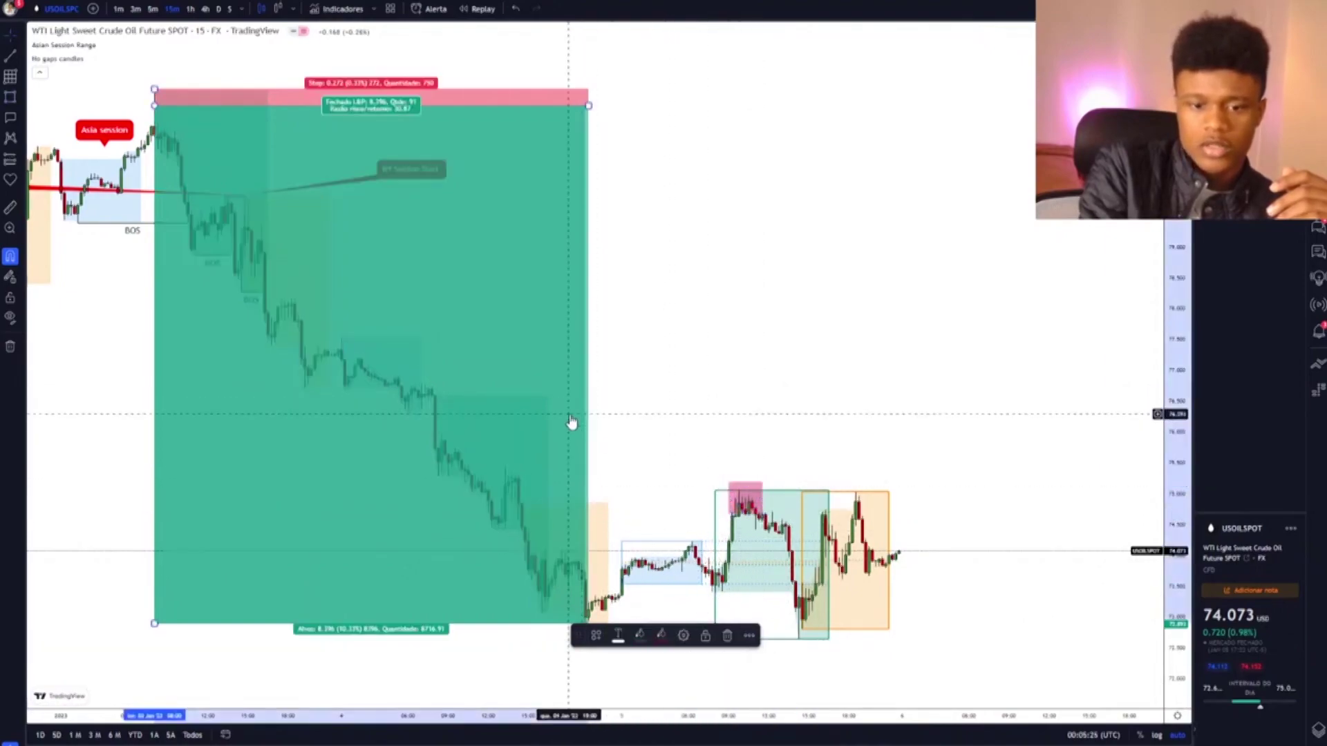
{"action": "left_click", "coordinate": [727, 635]}
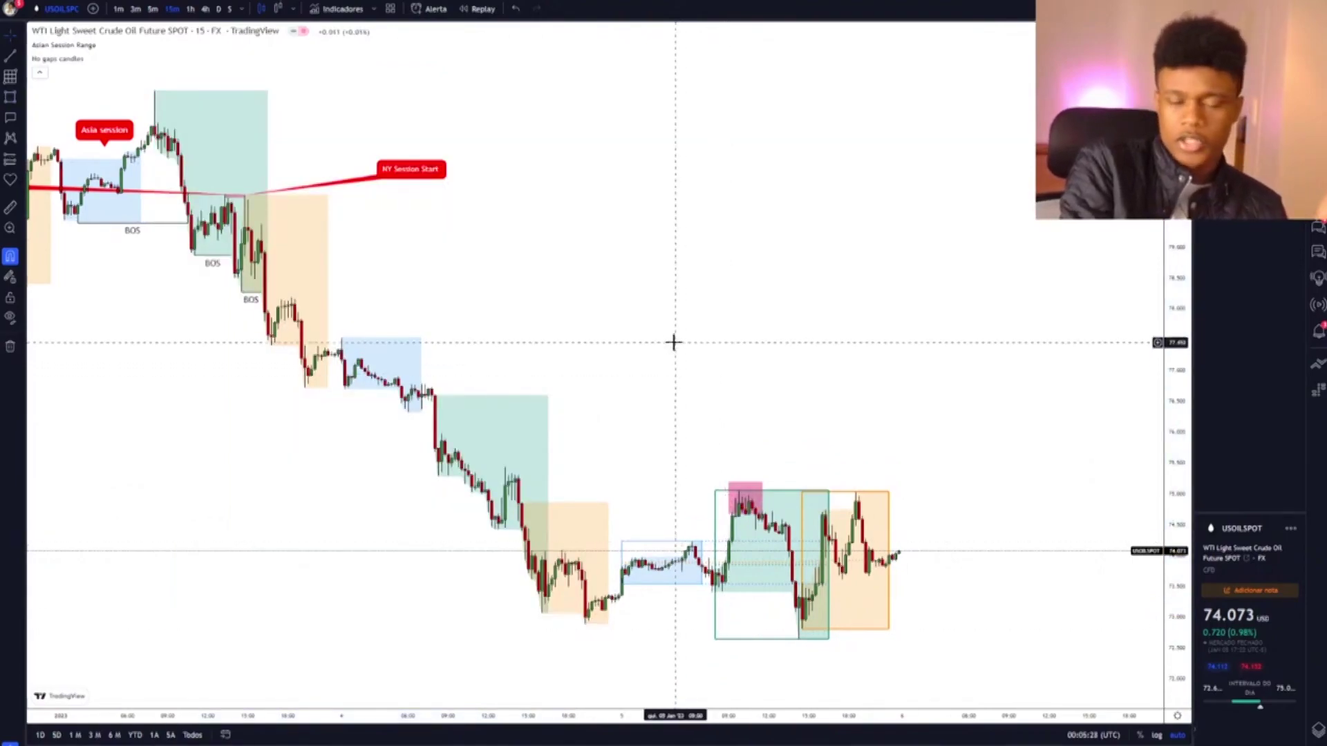
{"action": "left_click_drag", "start_coordinate": [426, 174], "coordinate": [356, 156]}
{"action": "left_click", "coordinate": [726, 636]}
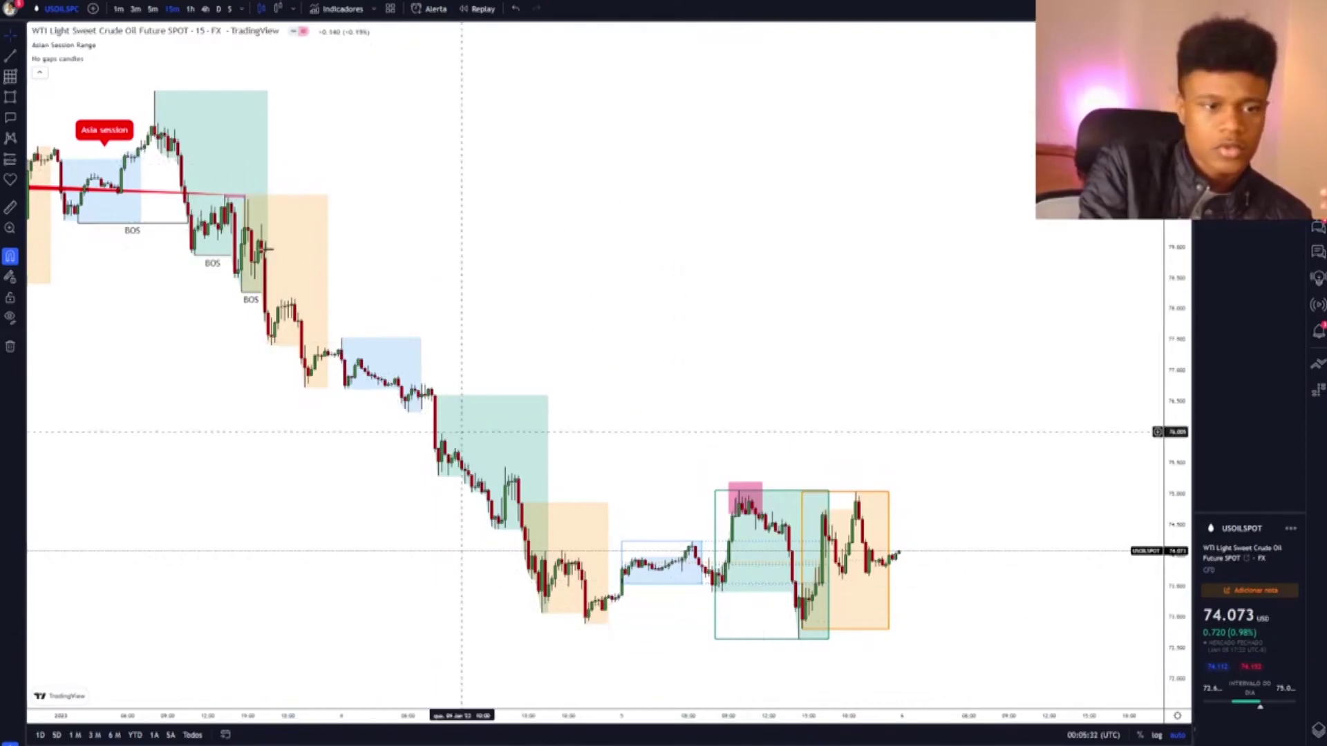
{"action": "left_click", "coordinate": [123, 132]}
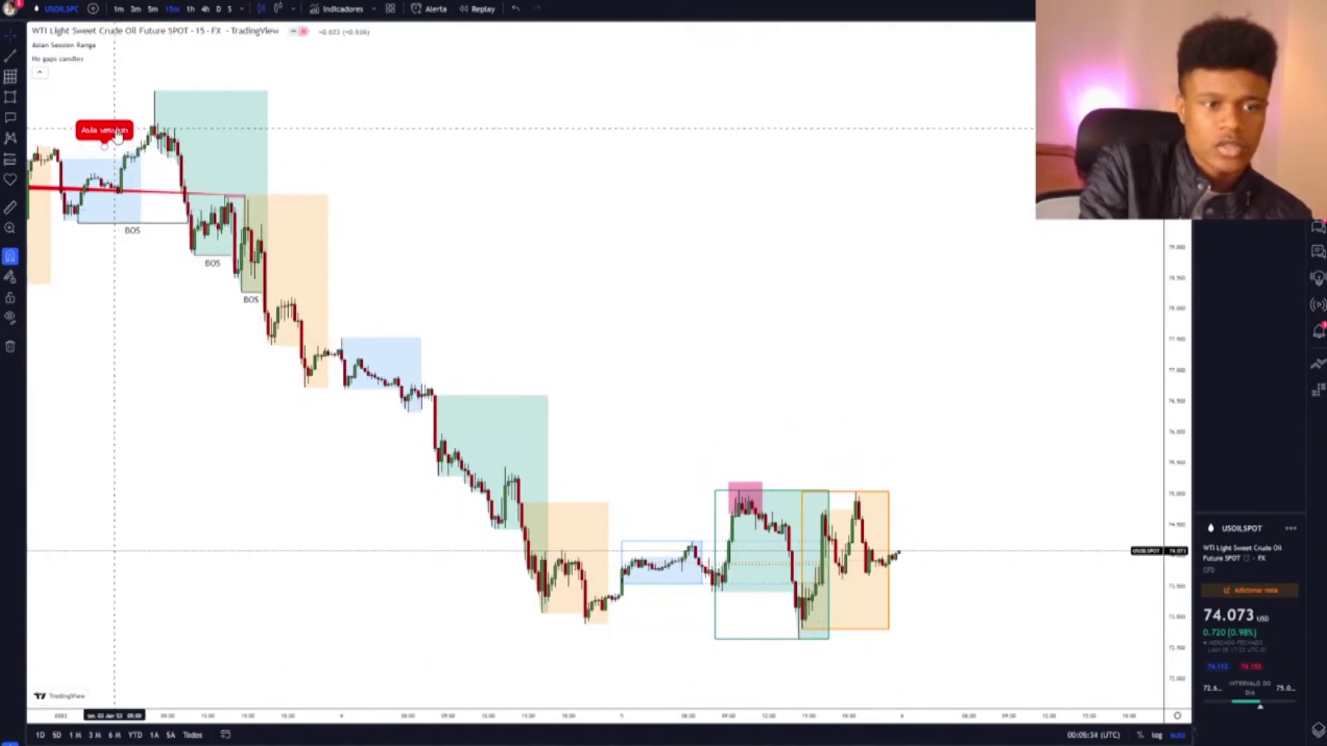
{"action": "left_click", "coordinate": [728, 636]}
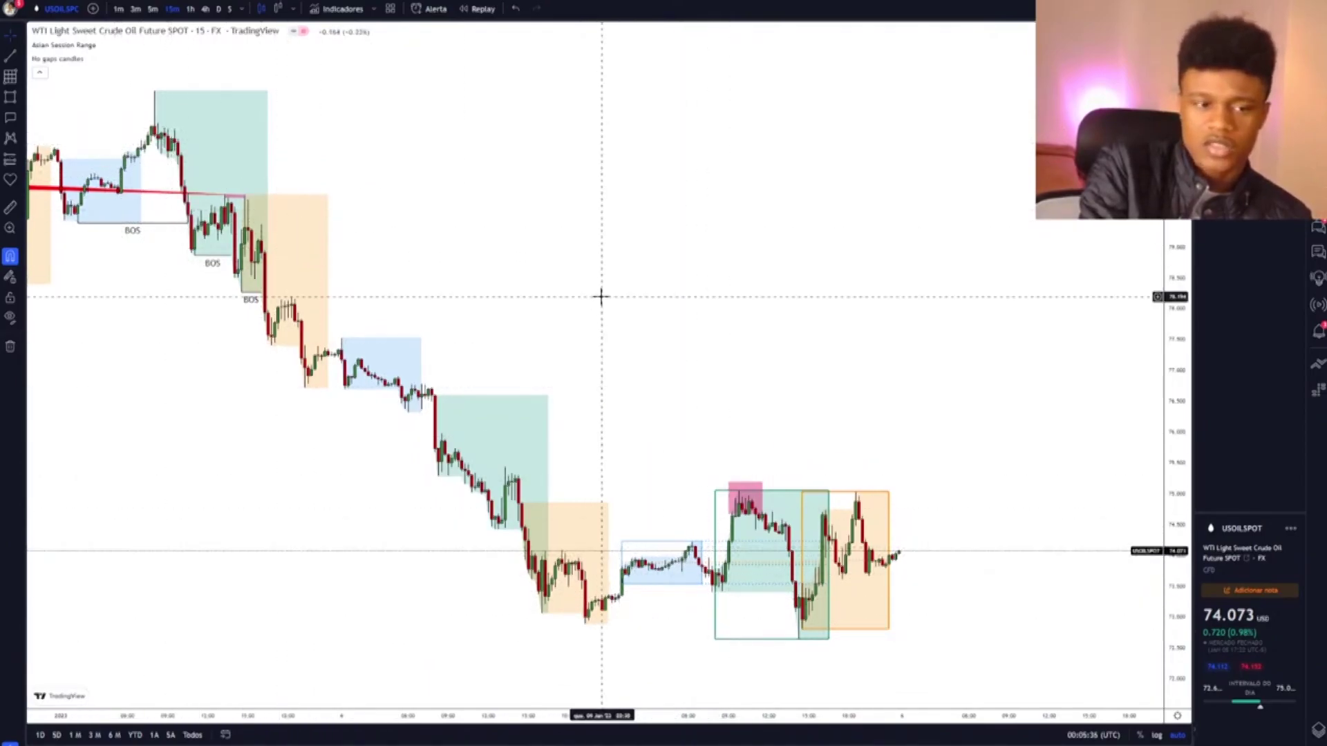
{"action": "scroll", "coordinate": [601, 296], "scroll_direction": "down", "scroll_amount": 3}
{"action": "left_click", "coordinate": [603, 195]}
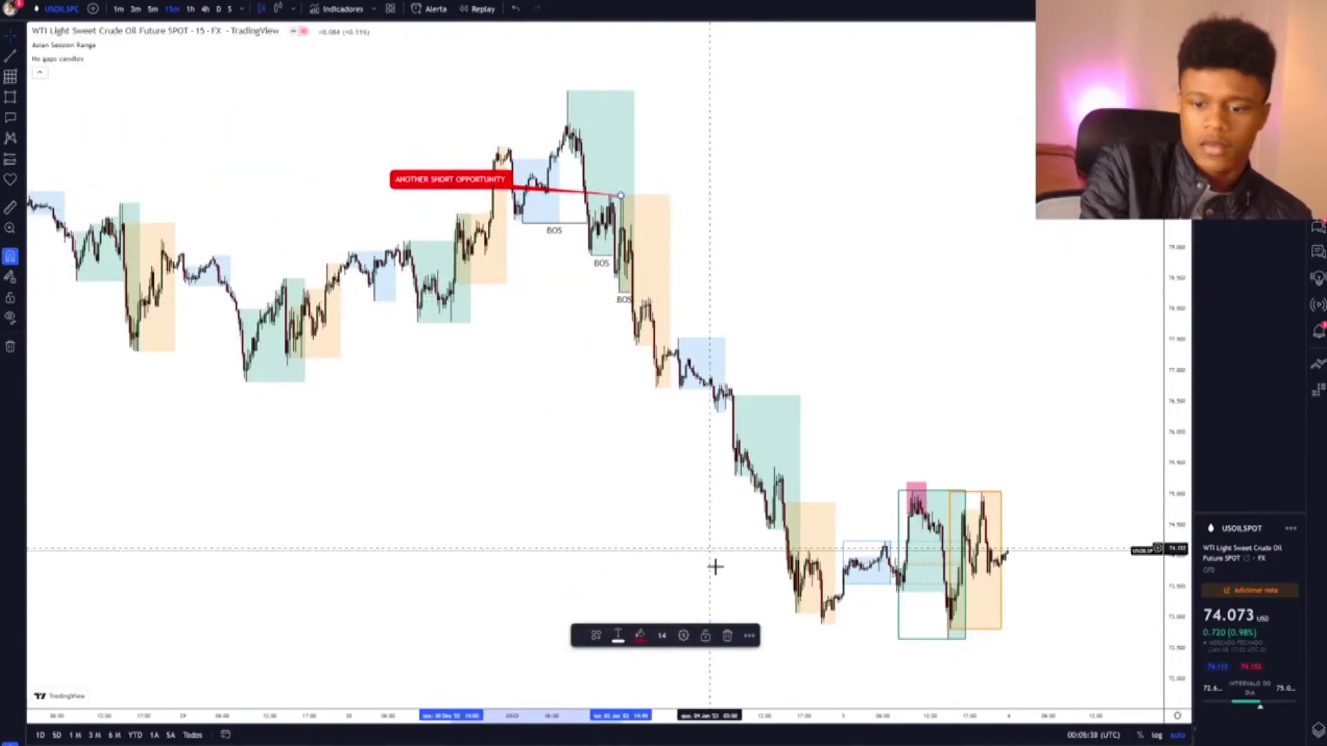
{"action": "left_click", "coordinate": [727, 635]}
Draw a small pink rectangle around the candle lows at the start of the latest London session
{"action": "scroll", "coordinate": [762, 451], "scroll_direction": "up", "scroll_amount": 3}
{"action": "scroll", "coordinate": [762, 450], "scroll_direction": "up", "scroll_amount": 5}
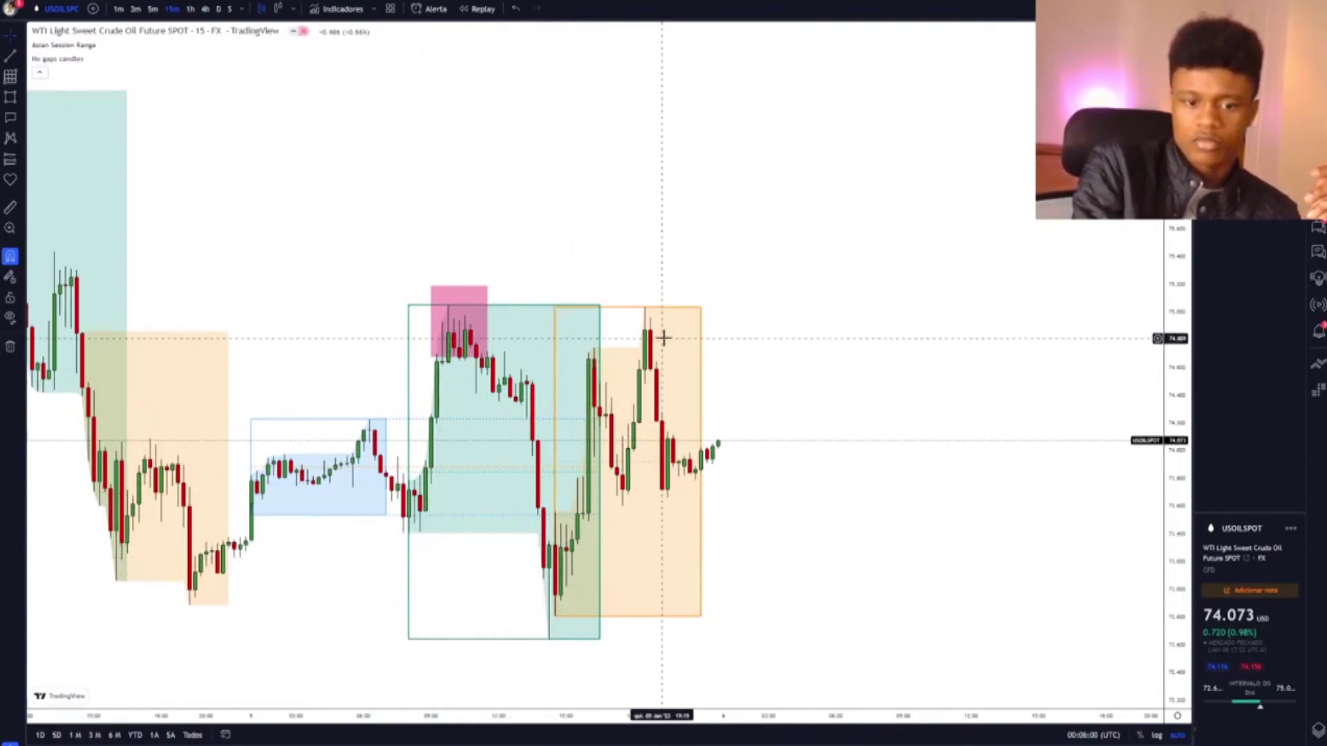
{"action": "key", "text": "alt+shift+r"}
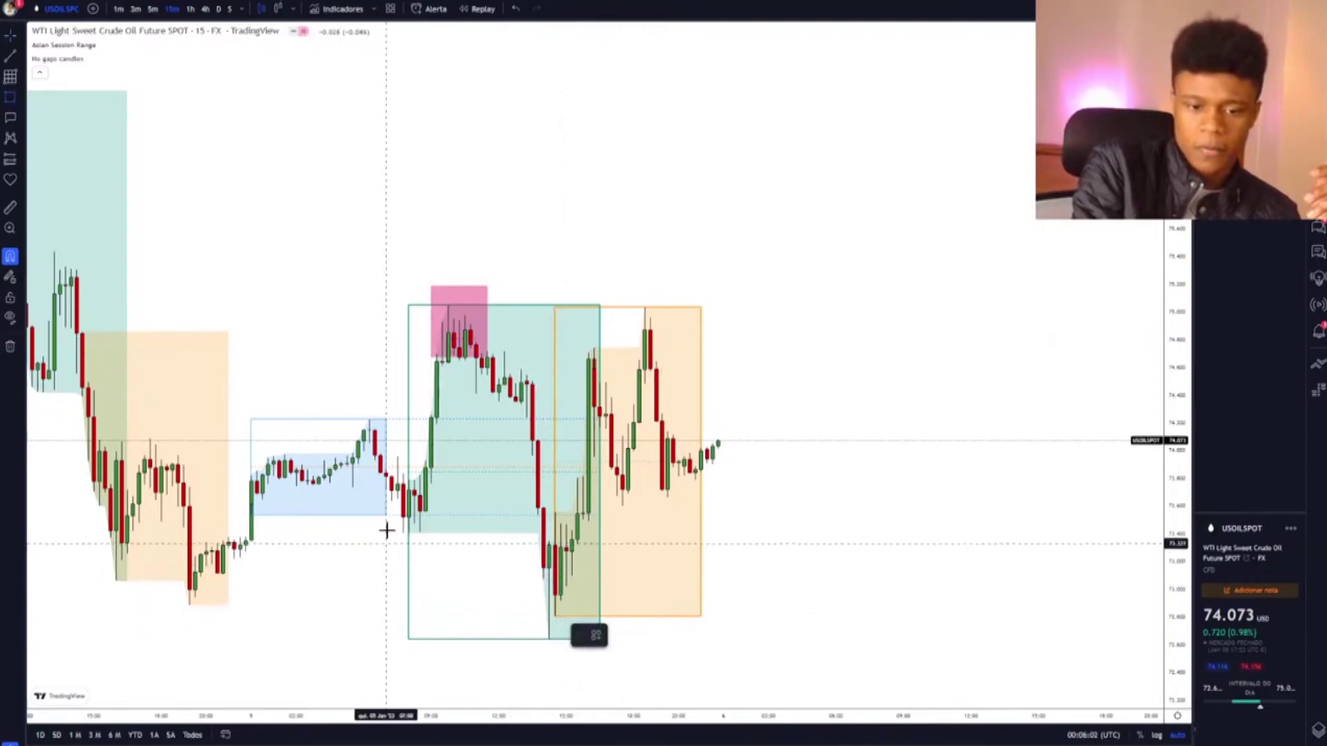
{"action": "left_click", "coordinate": [407, 531]}
{"action": "left_click_drag", "start_coordinate": [408, 528], "coordinate": [412, 518]}
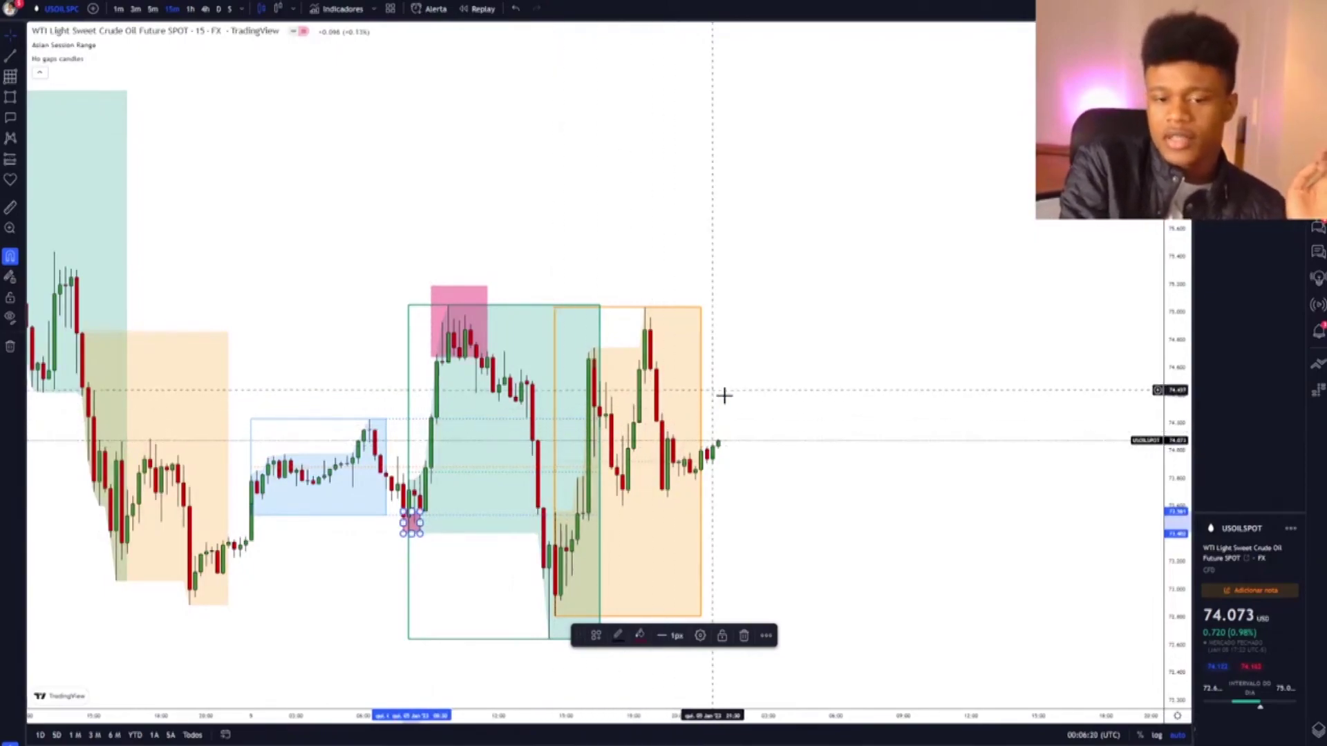
{"action": "left_click", "coordinate": [779, 357]}
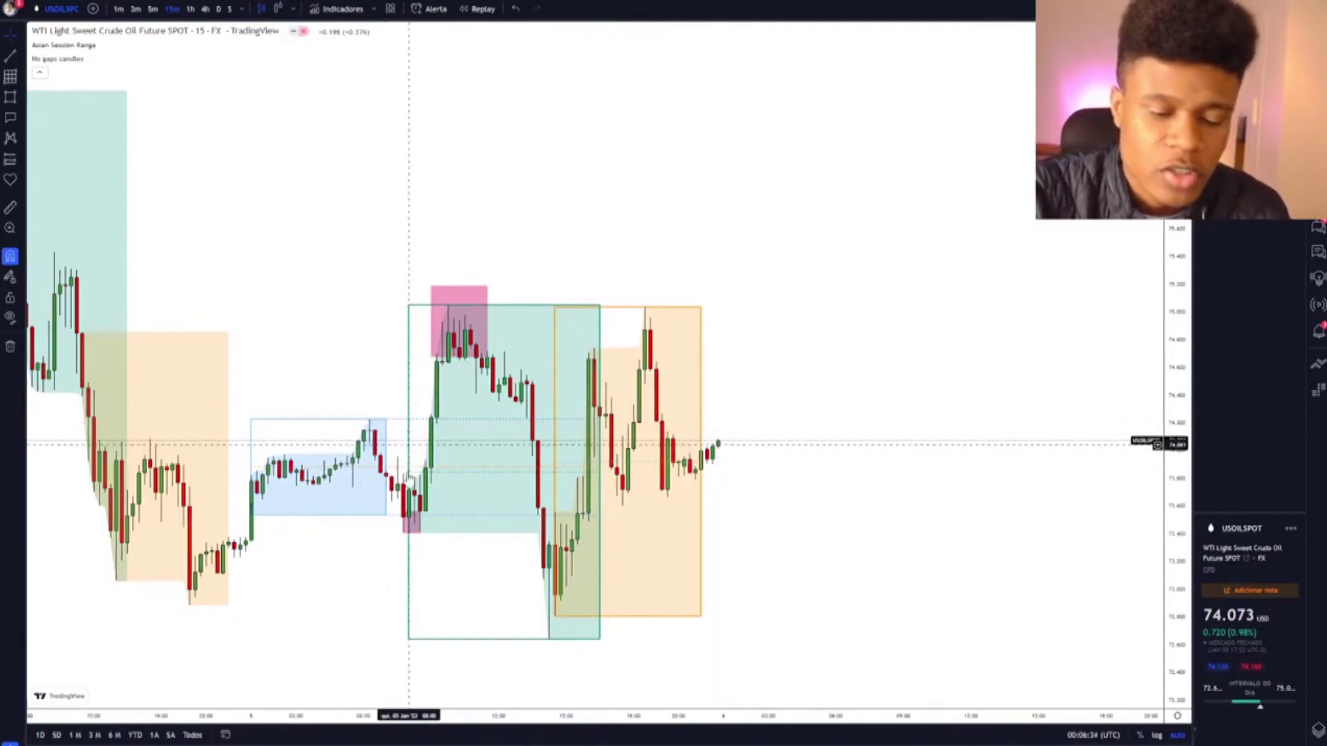
{"action": "left_click", "coordinate": [409, 527]}
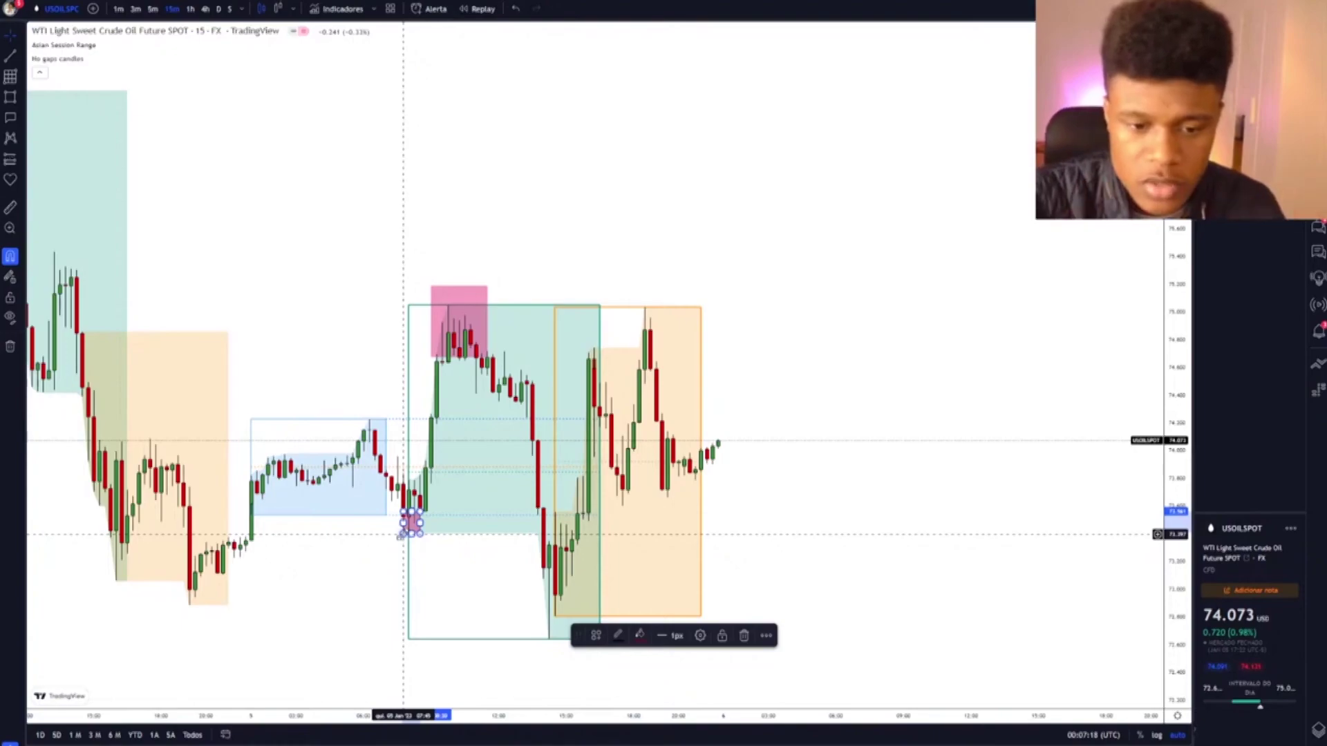
{"action": "left_click", "coordinate": [444, 568]}
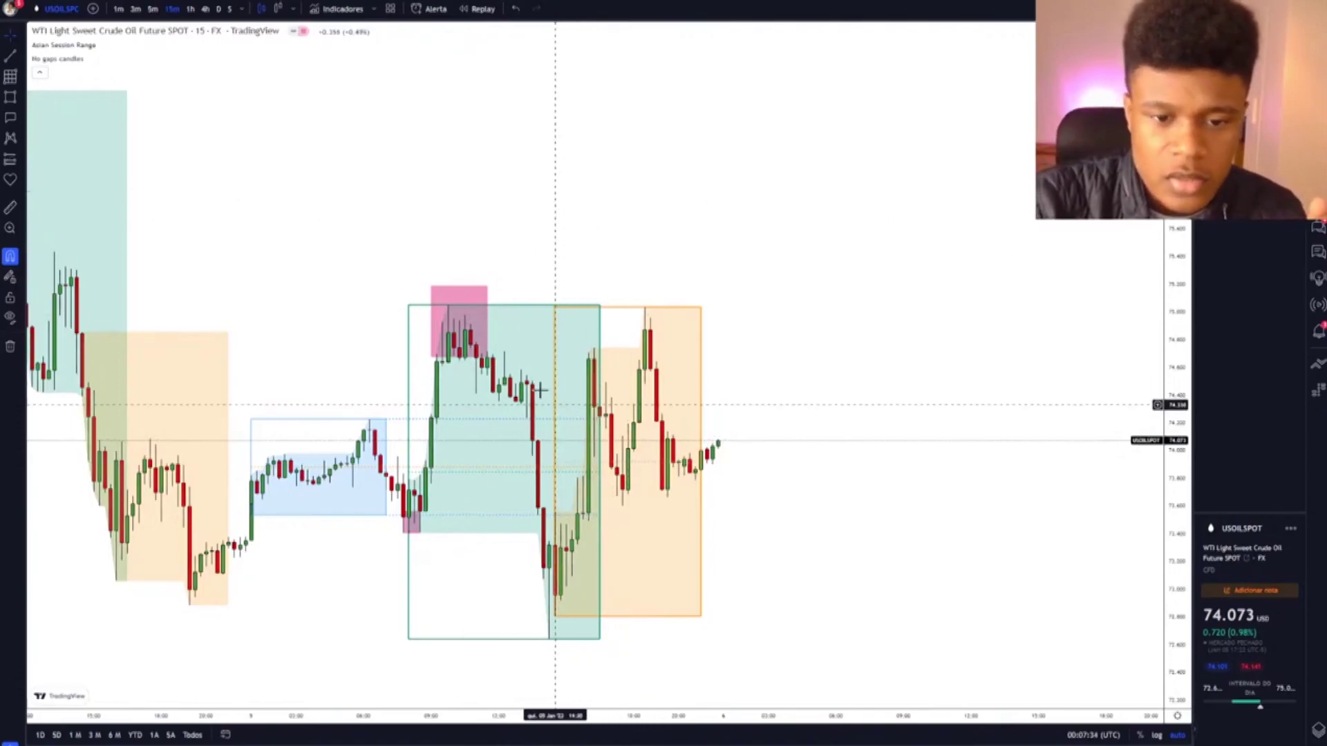
Adjust the upper edge of the pink rectangle over the London highs so it aligns with the session high
{"action": "left_click", "coordinate": [460, 294]}
{"action": "left_click_drag", "start_coordinate": [460, 288], "coordinate": [443, 298]}
{"action": "left_click", "coordinate": [444, 301]}
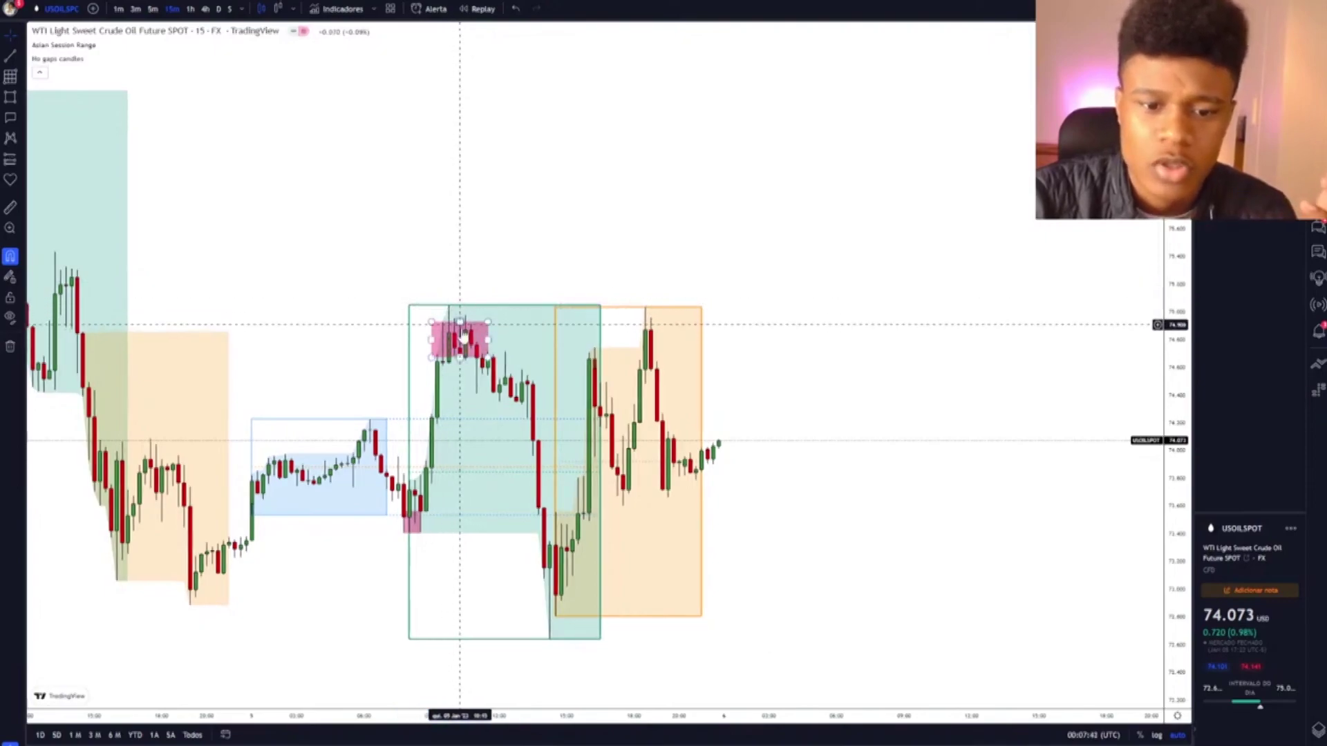
{"action": "left_click", "coordinate": [460, 320]}
{"action": "left_click_drag", "start_coordinate": [460, 320], "coordinate": [446, 305]}
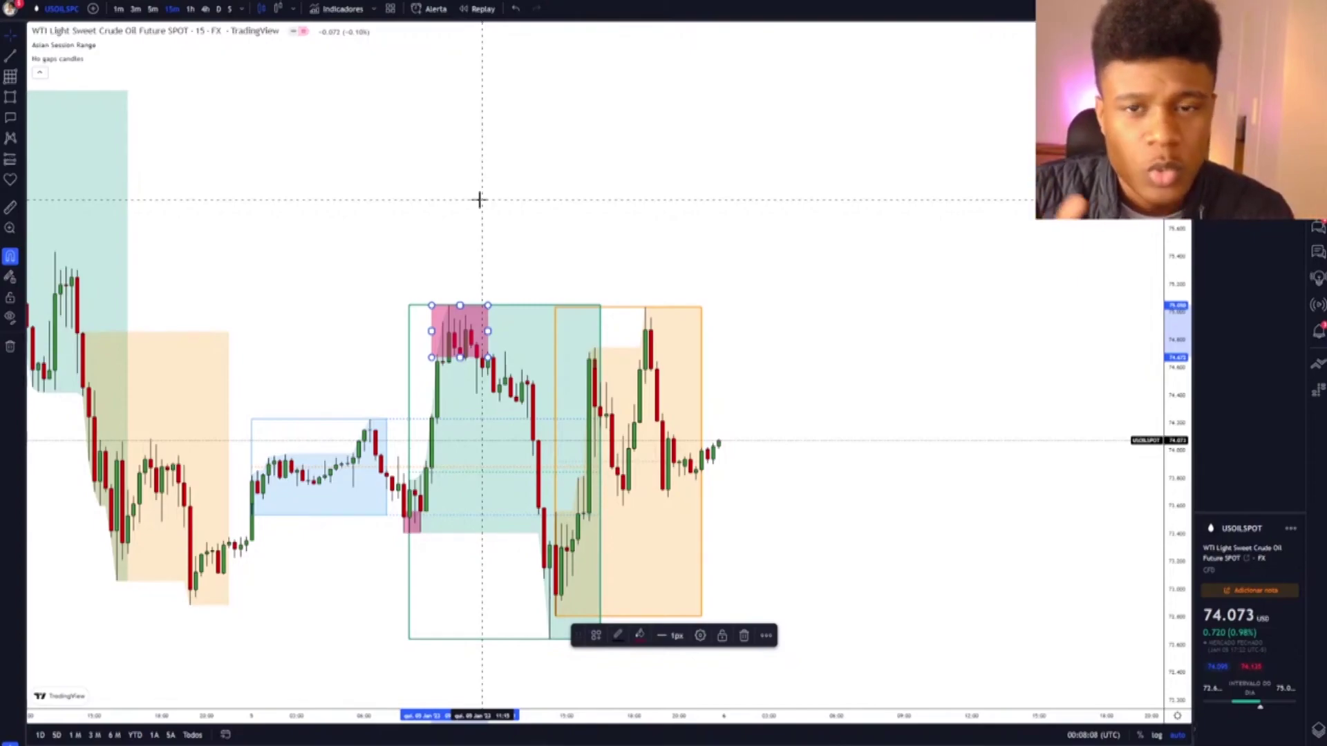
Switch the chart to the 1-minute timeframe and delete the small pink rectangle at the London session's opening low
{"action": "left_click", "coordinate": [118, 9]}
{"action": "scroll", "coordinate": [451, 331], "scroll_direction": "down", "scroll_amount": 10}
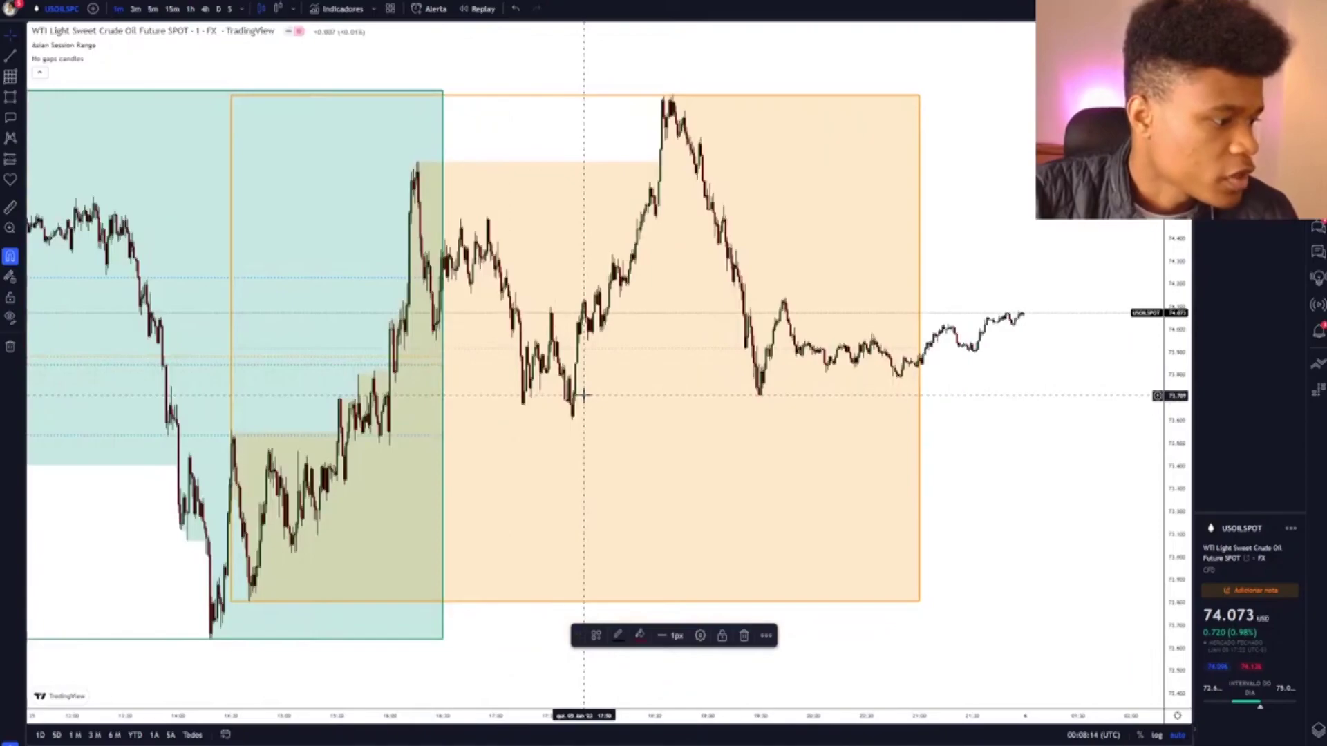
{"action": "scroll", "coordinate": [584, 395], "scroll_direction": "down", "scroll_amount": 3}
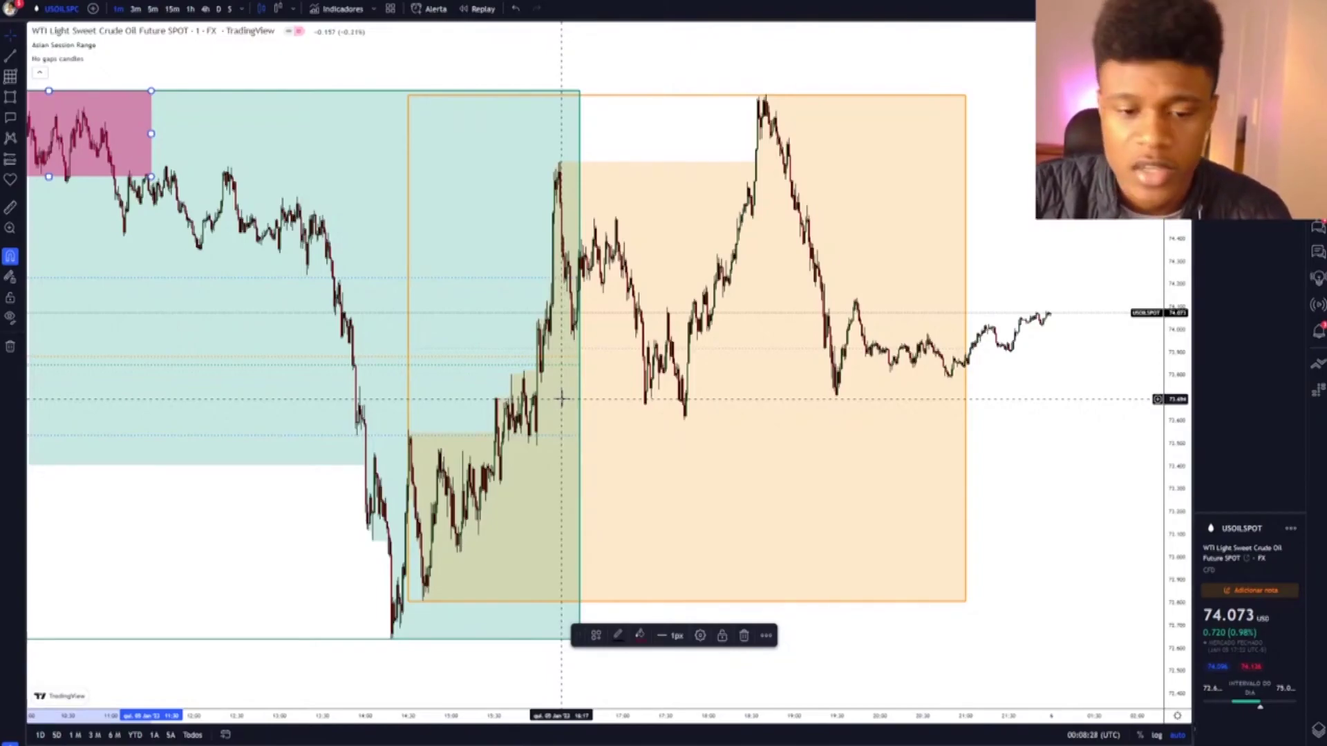
{"action": "scroll", "coordinate": [507, 391], "scroll_direction": "down", "scroll_amount": 8}
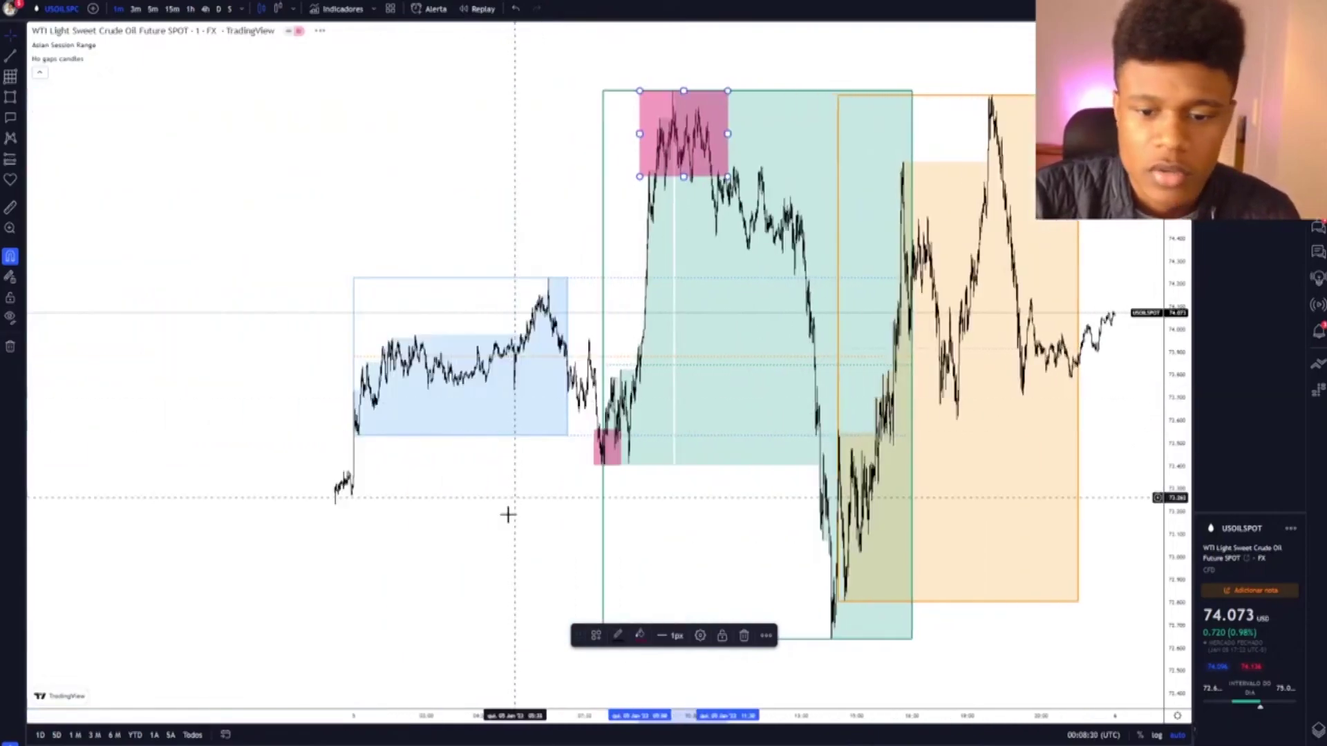
{"action": "left_click_drag", "start_coordinate": [563, 525], "coordinate": [730, 526]}
{"action": "scroll", "coordinate": [591, 526], "scroll_direction": "up", "scroll_amount": 10}
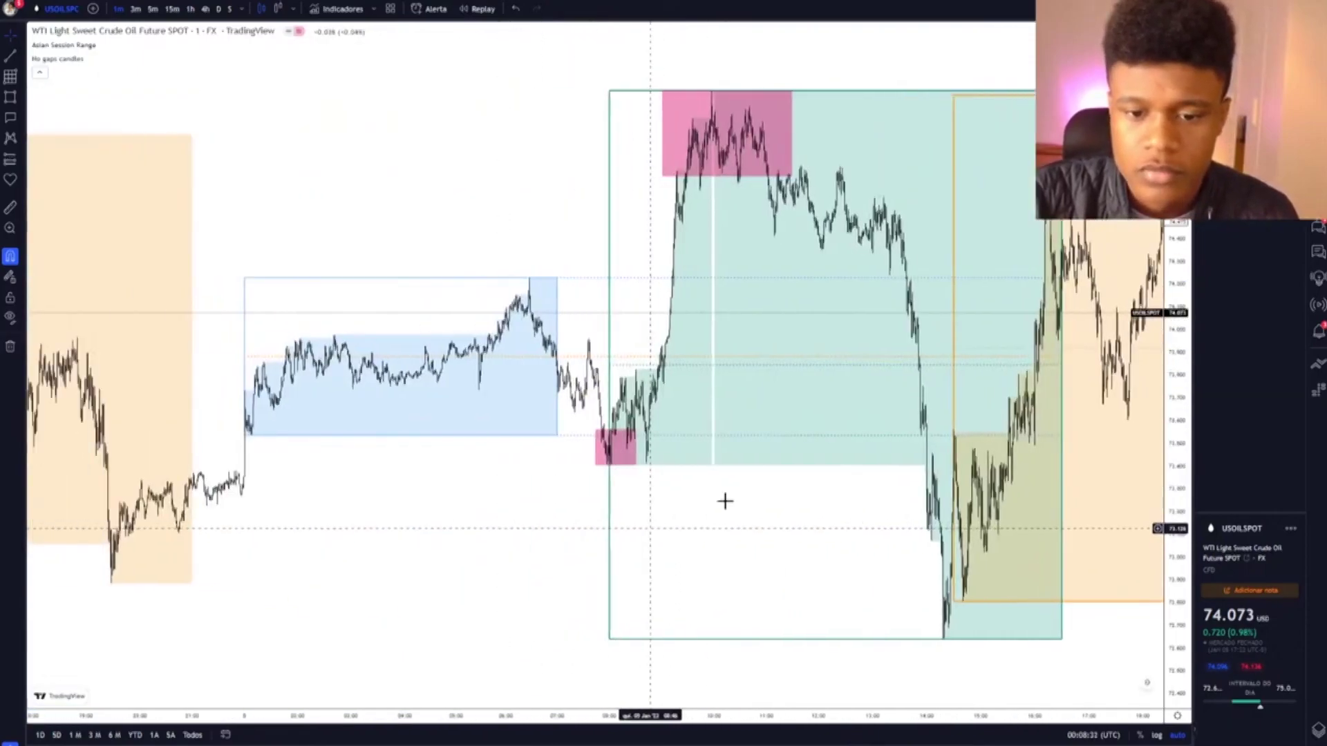
{"action": "scroll", "coordinate": [626, 503], "scroll_direction": "up", "scroll_amount": 5}
{"action": "scroll", "coordinate": [621, 531], "scroll_direction": "left", "scroll_amount": 5}
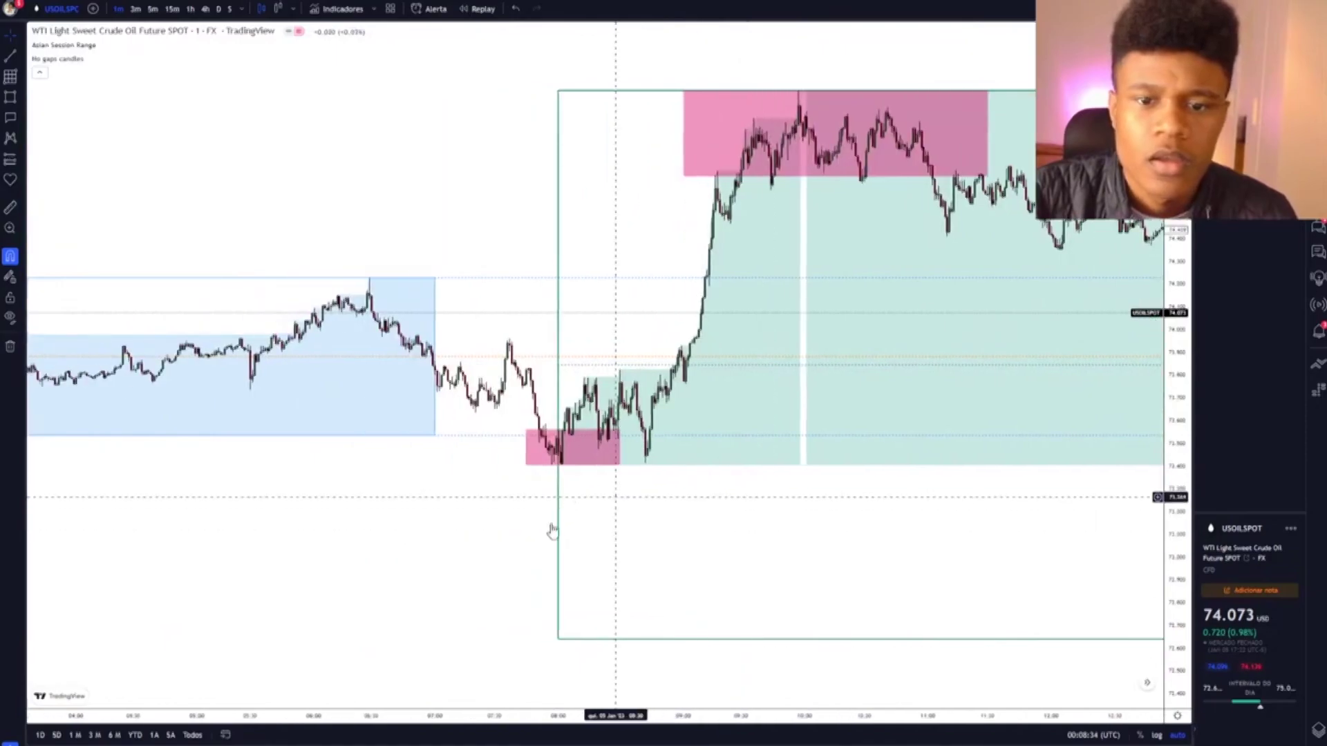
{"action": "scroll", "coordinate": [512, 539], "scroll_direction": "up", "scroll_amount": 3}
{"action": "scroll", "coordinate": [622, 532], "scroll_direction": "left", "scroll_amount": 3}
{"action": "scroll", "coordinate": [594, 536], "scroll_direction": "up", "scroll_amount": 3}
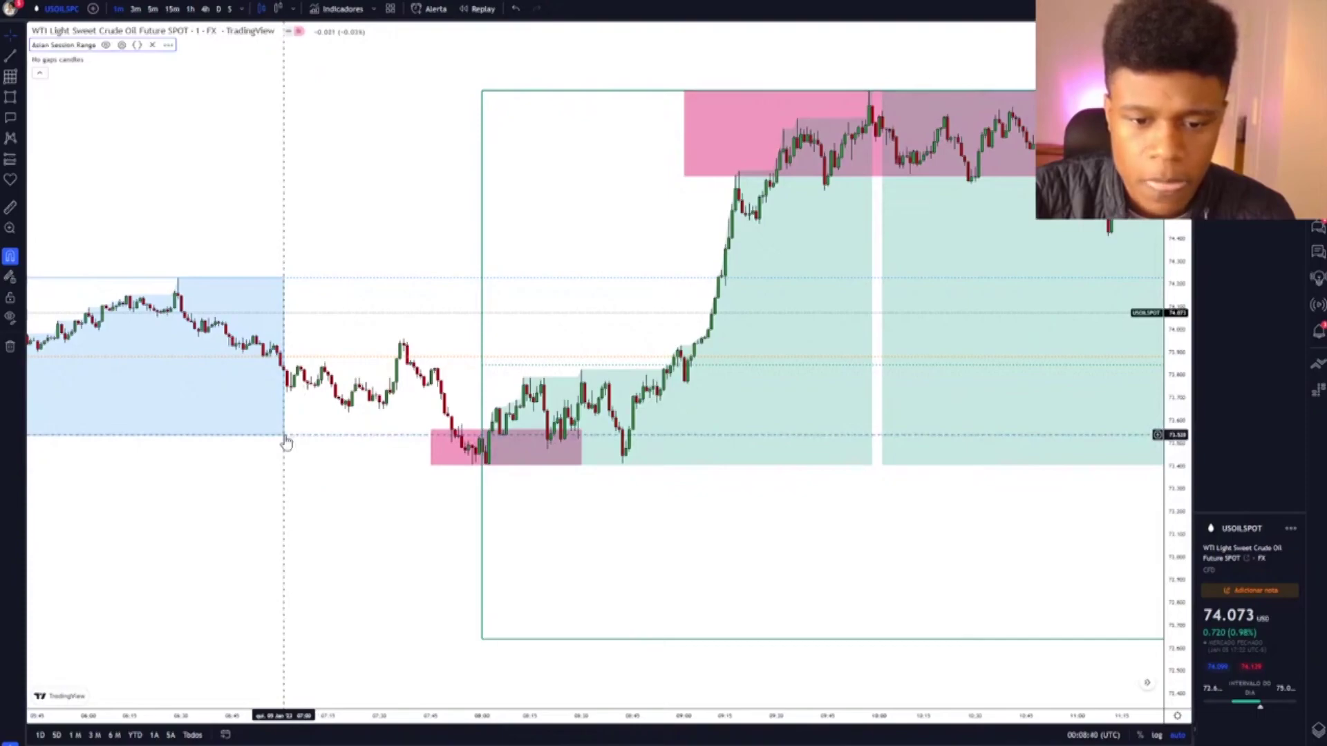
{"action": "left_click", "coordinate": [500, 437]}
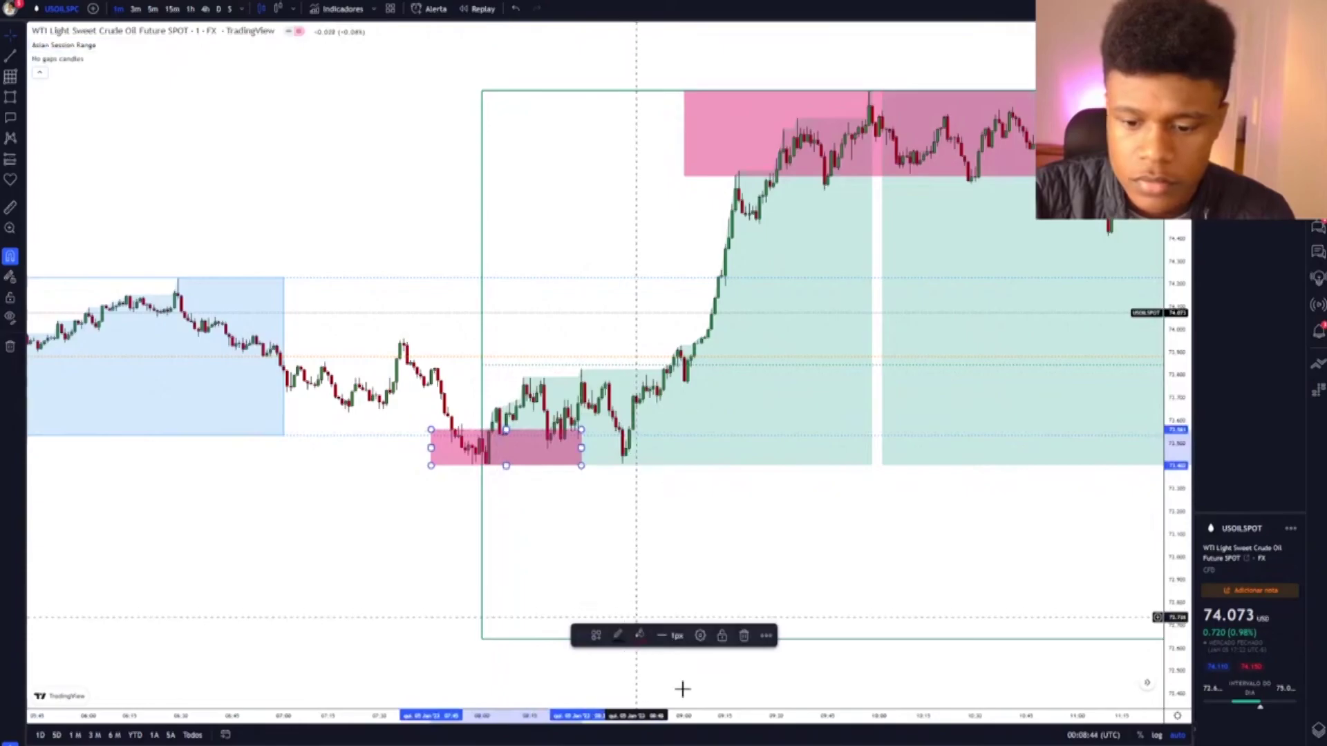
{"action": "left_click", "coordinate": [744, 636]}
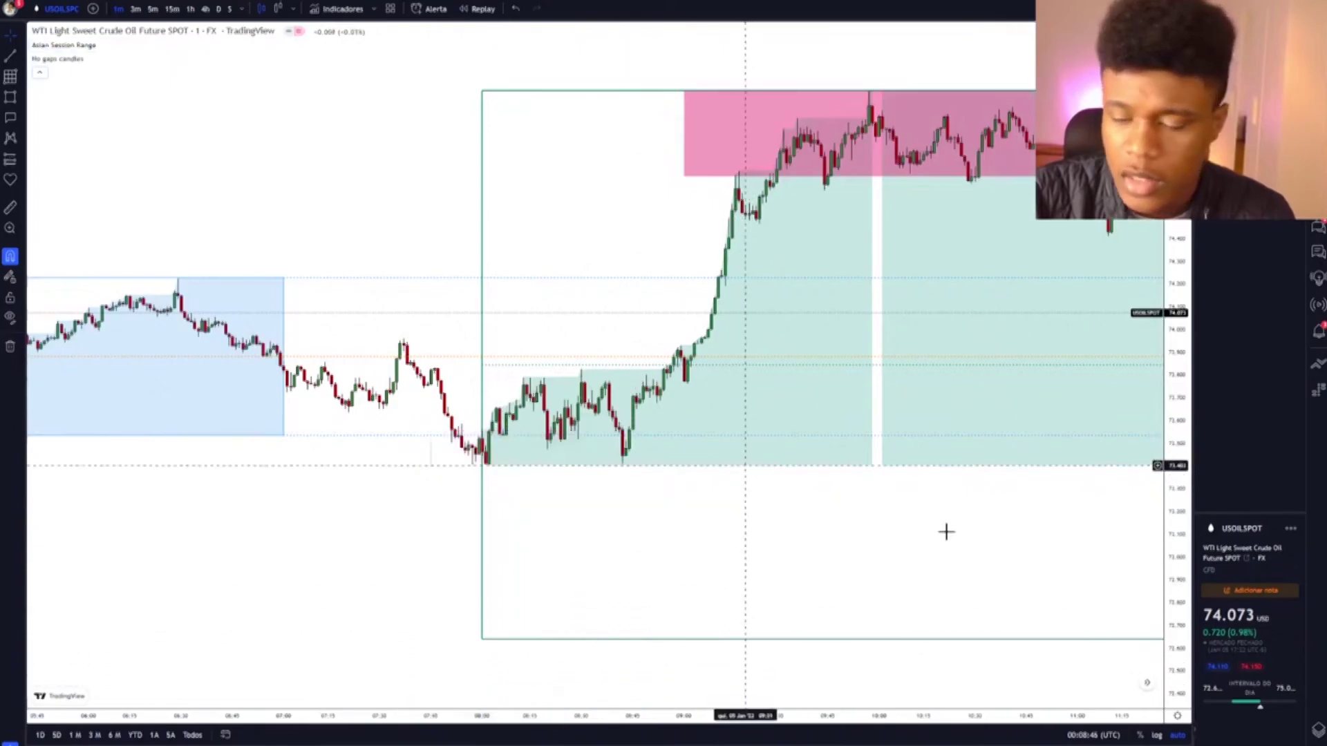
Draw a short horizontal trend line over the first swing high after the London open and apply the "Internal BOS" template
{"action": "left_click_drag", "start_coordinate": [1177, 621], "coordinate": [1177, 380]}
{"action": "left_click_drag", "start_coordinate": [802, 481], "coordinate": [870, 441]}
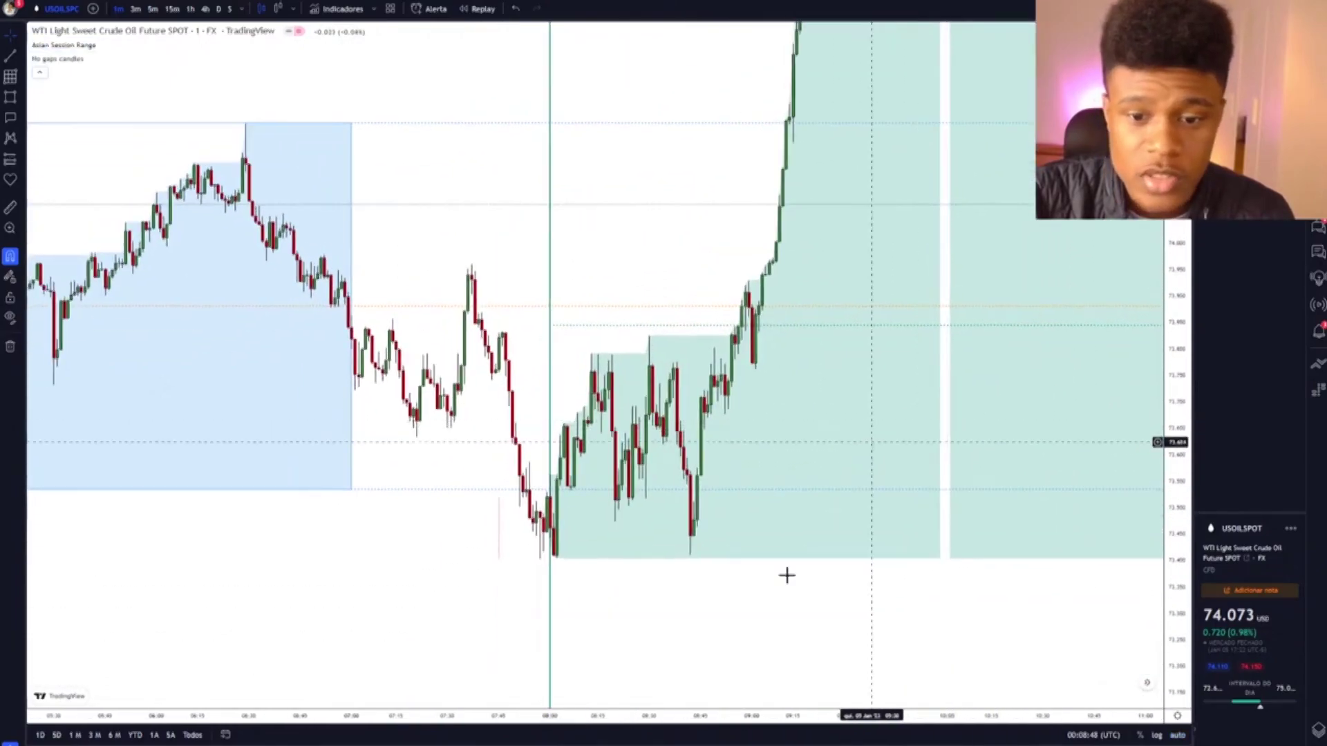
{"action": "scroll", "coordinate": [785, 575], "scroll_direction": "up", "scroll_amount": 5}
{"action": "left_click_drag", "start_coordinate": [359, 498], "coordinate": [712, 504]}
{"action": "scroll", "coordinate": [712, 504], "scroll_direction": "left", "scroll_amount": 5}
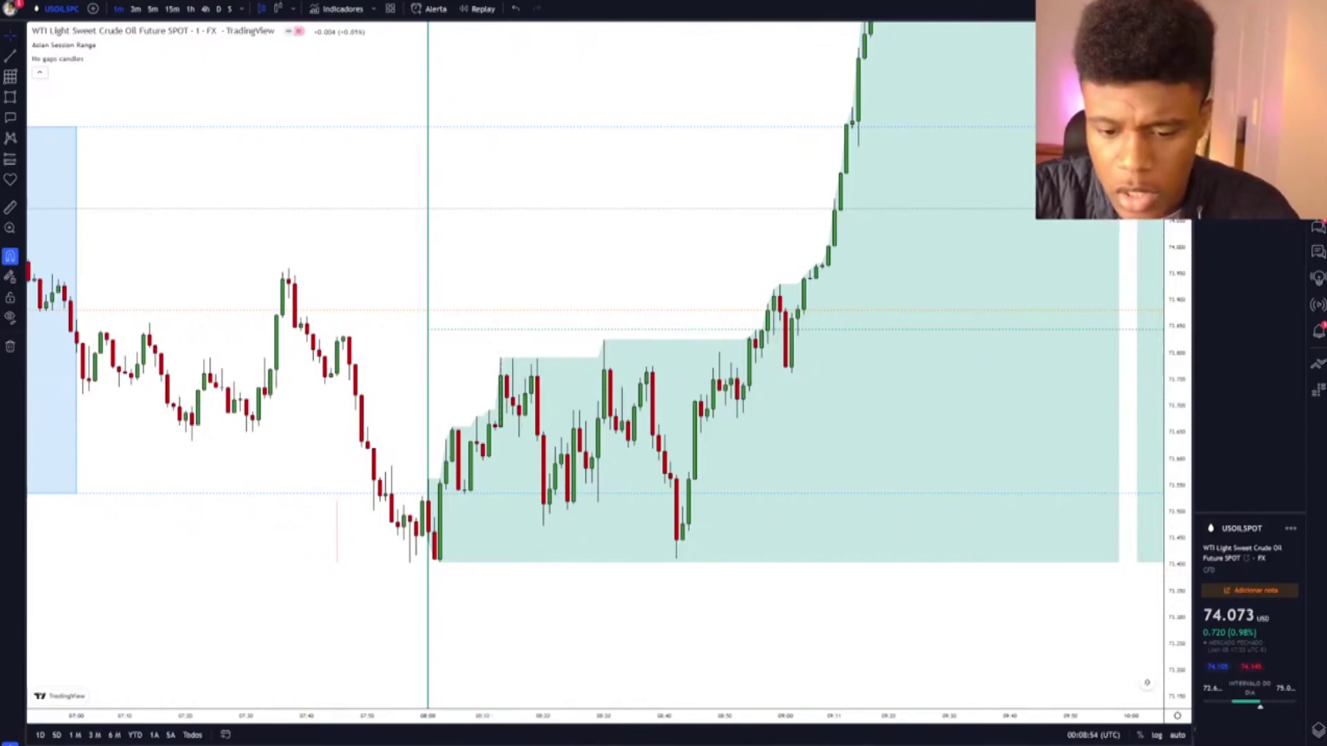
{"action": "left_click_drag", "start_coordinate": [434, 420], "coordinate": [477, 421]}
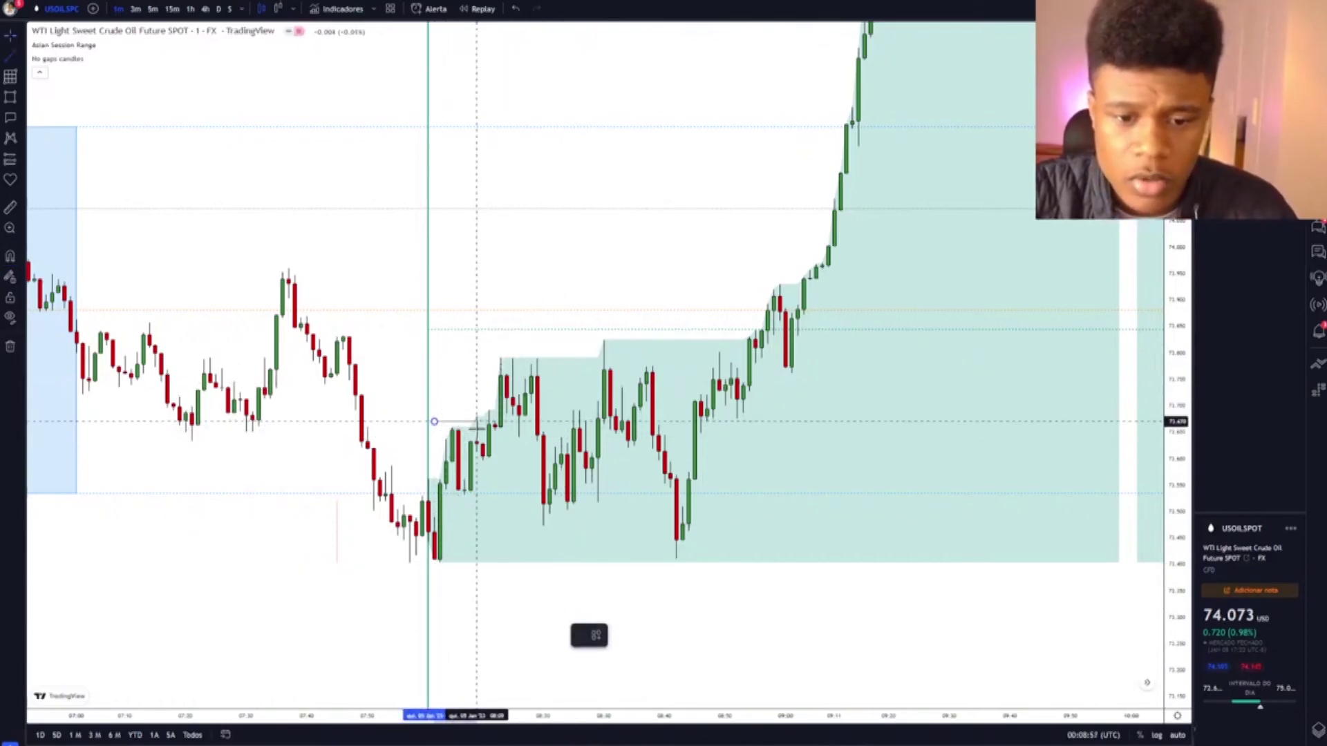
{"action": "left_click", "coordinate": [593, 630]}
{"action": "left_click", "coordinate": [608, 667]}
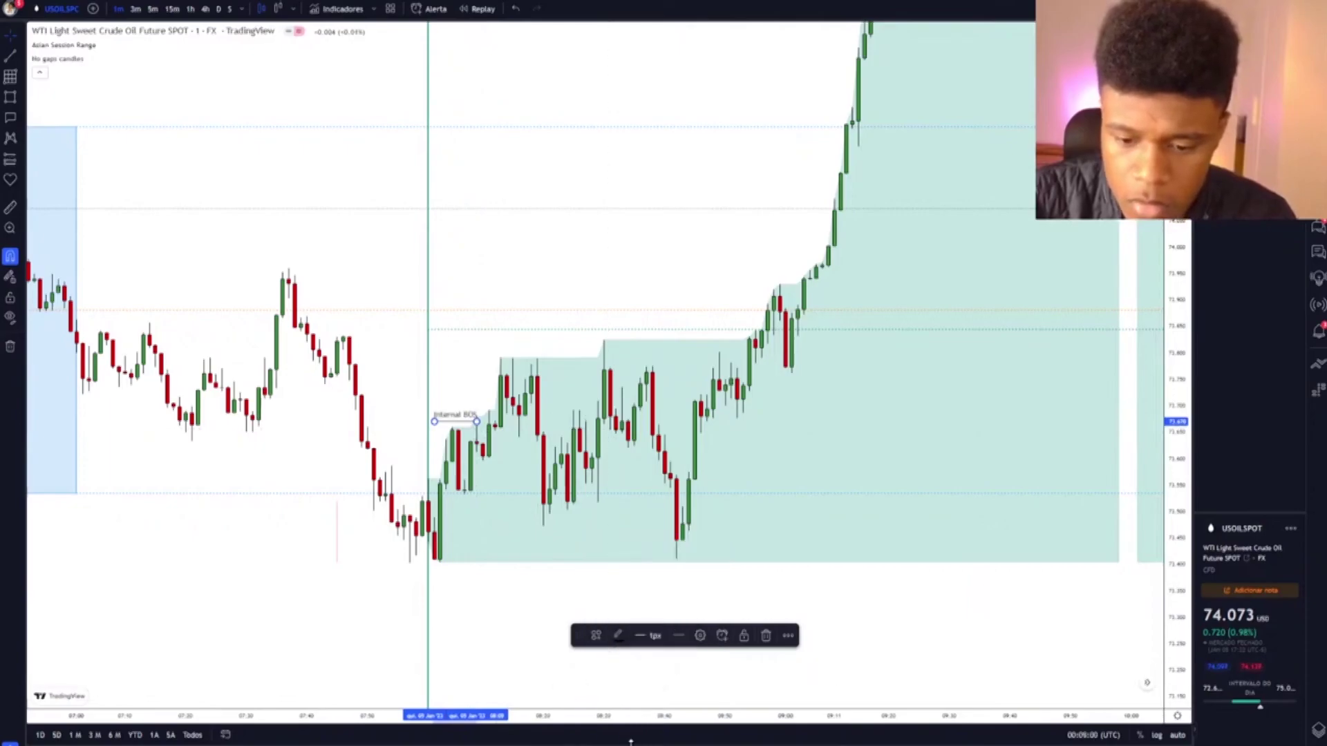
Draw a short horizontal trend line above the small swing high just before the London open and apply the "Choch" template
{"action": "key", "text": "alt+t"}
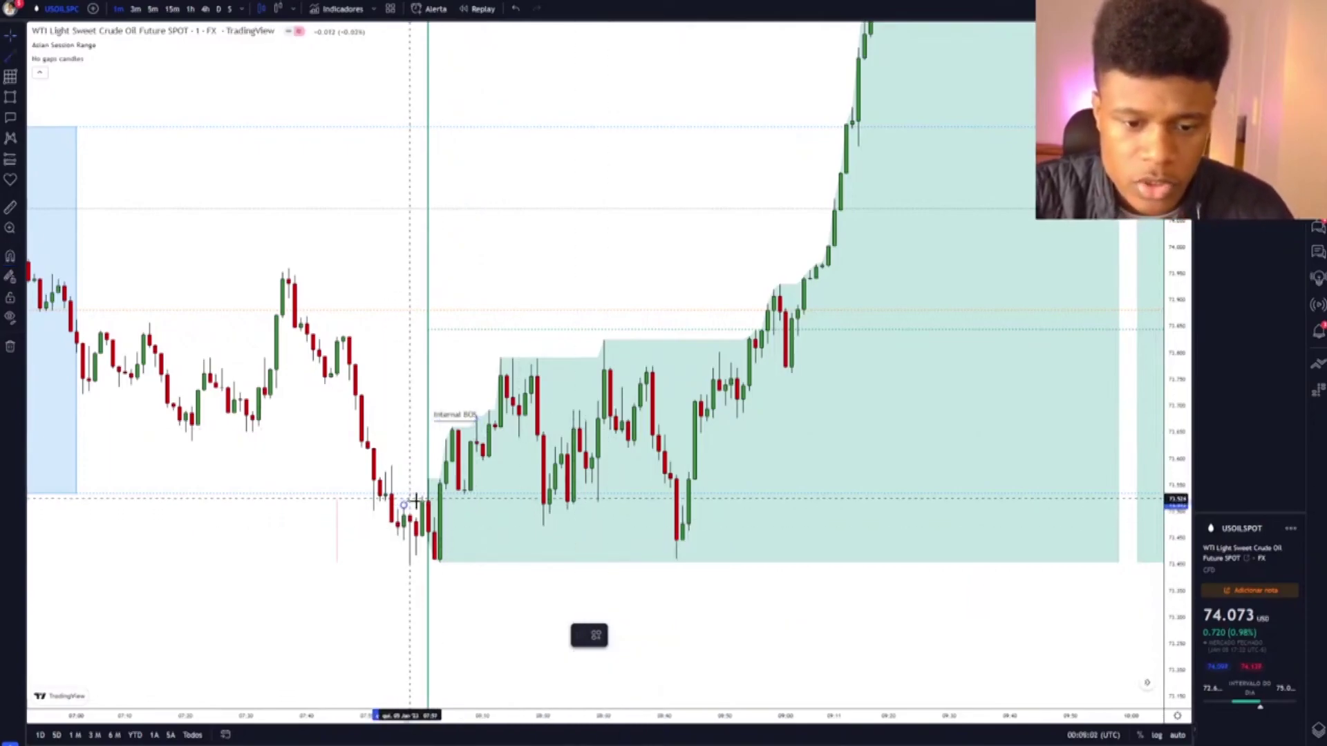
{"action": "left_click", "coordinate": [421, 505]}
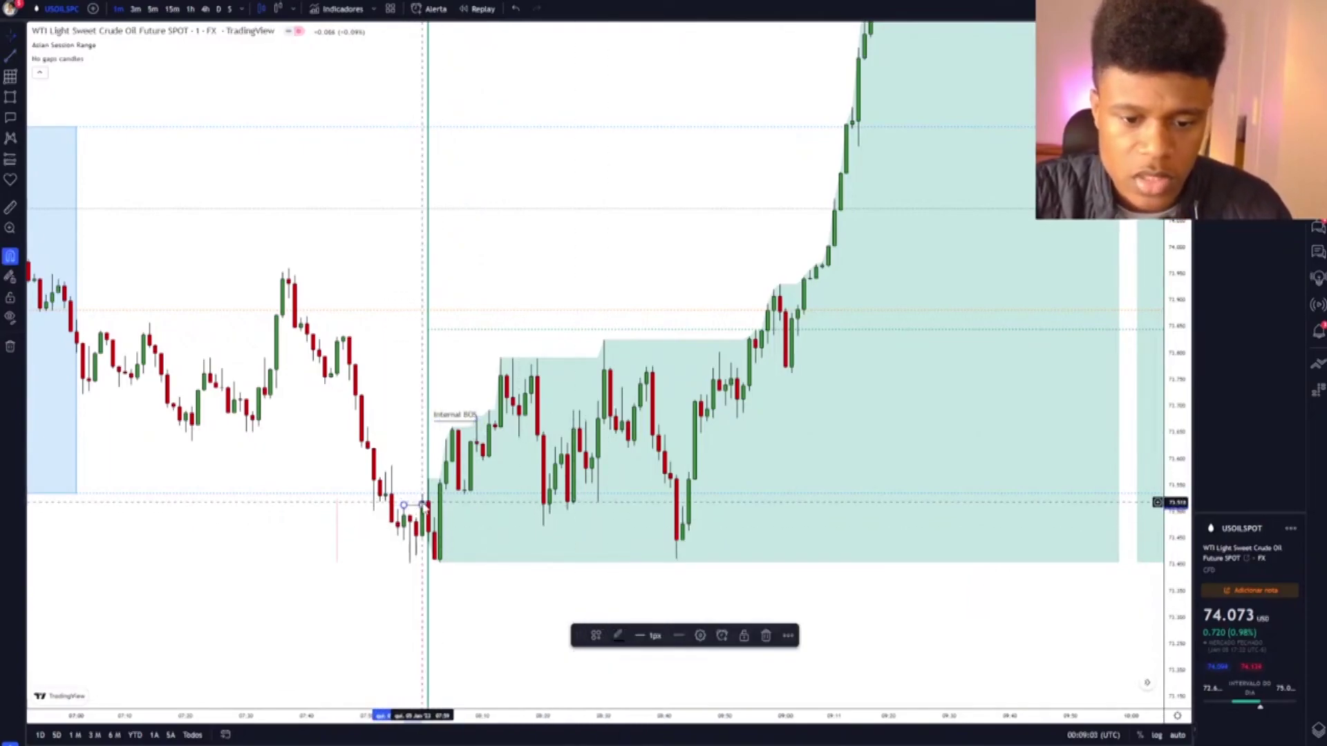
{"action": "left_click", "coordinate": [595, 636]}
{"action": "left_click", "coordinate": [608, 644]}
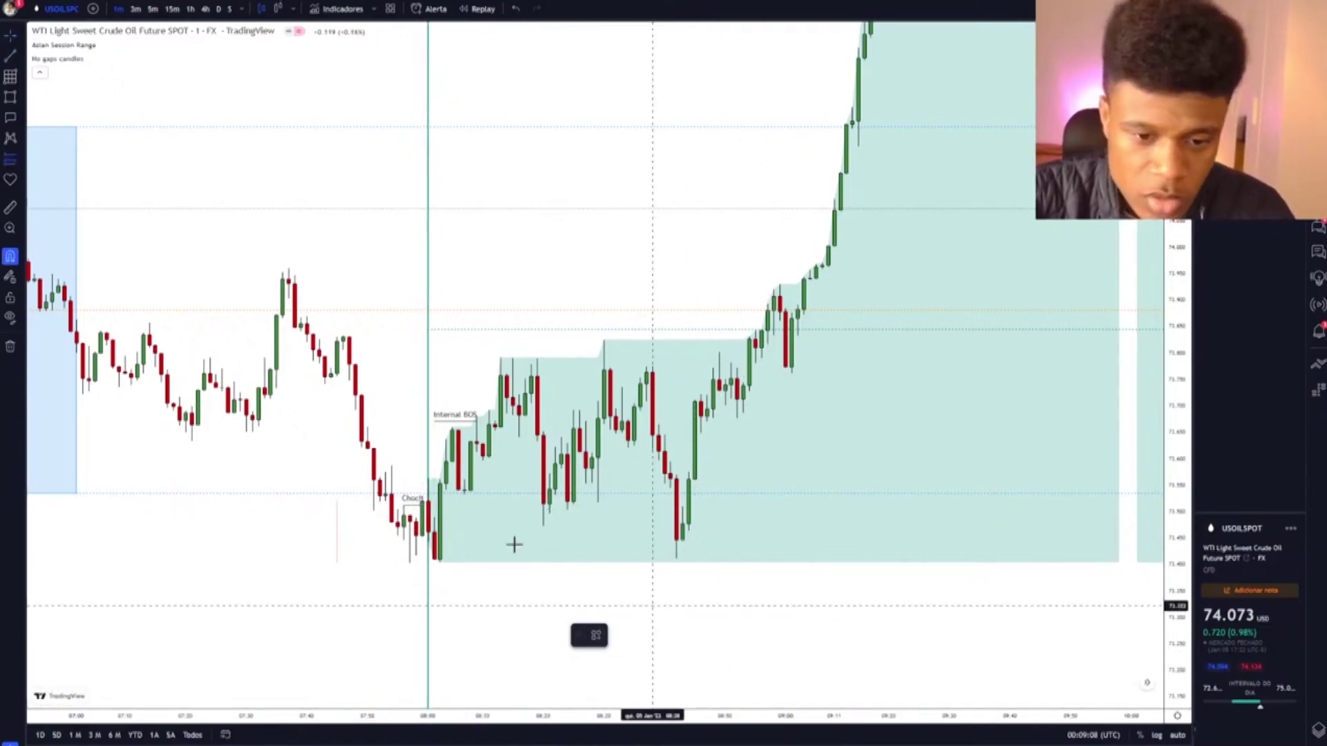
Place a long position at the Choch break with its stop about 0.061 below entry, and extend it past the second London low
{"action": "left_click", "coordinate": [422, 535]}
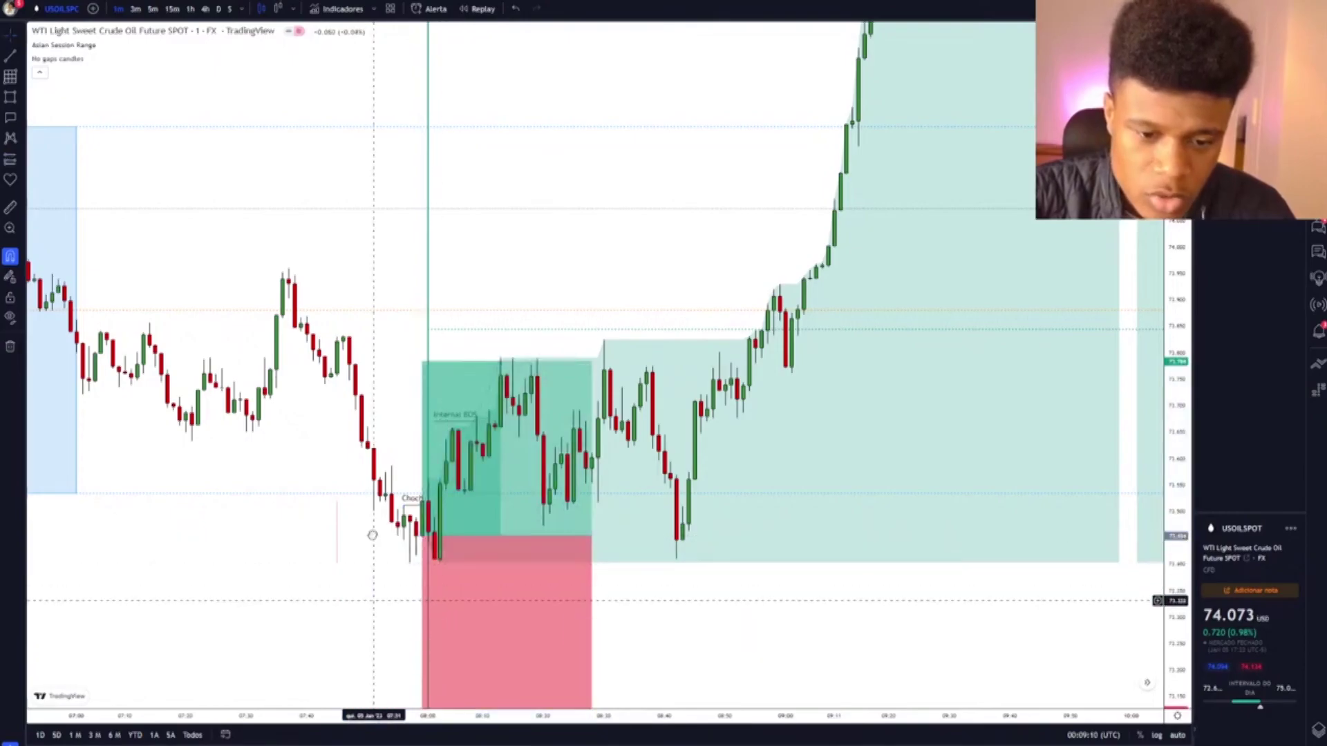
{"action": "left_click_drag", "start_coordinate": [407, 662], "coordinate": [407, 542]}
{"action": "left_click_drag", "start_coordinate": [420, 590], "coordinate": [467, 449]}
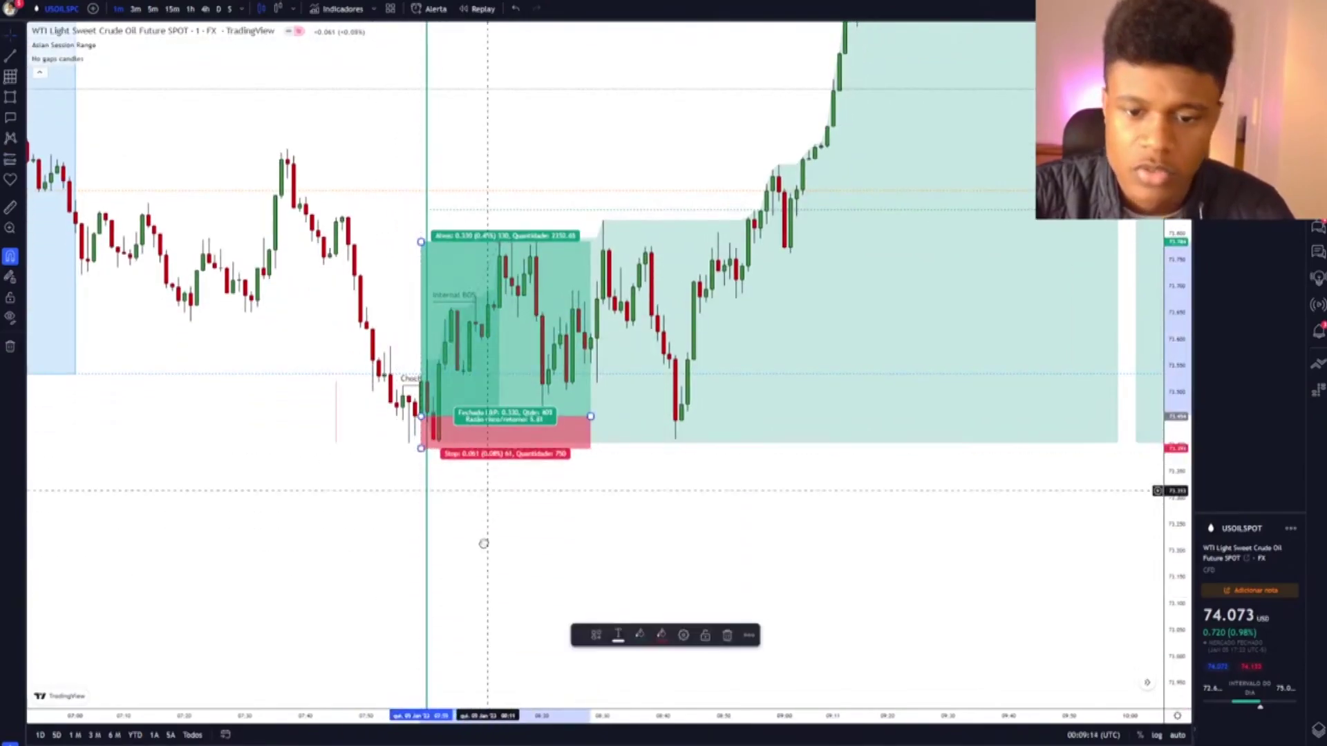
{"action": "scroll", "coordinate": [794, 550], "scroll_direction": "down", "scroll_amount": 5}
{"action": "left_click_drag", "start_coordinate": [825, 233], "coordinate": [723, 262]}
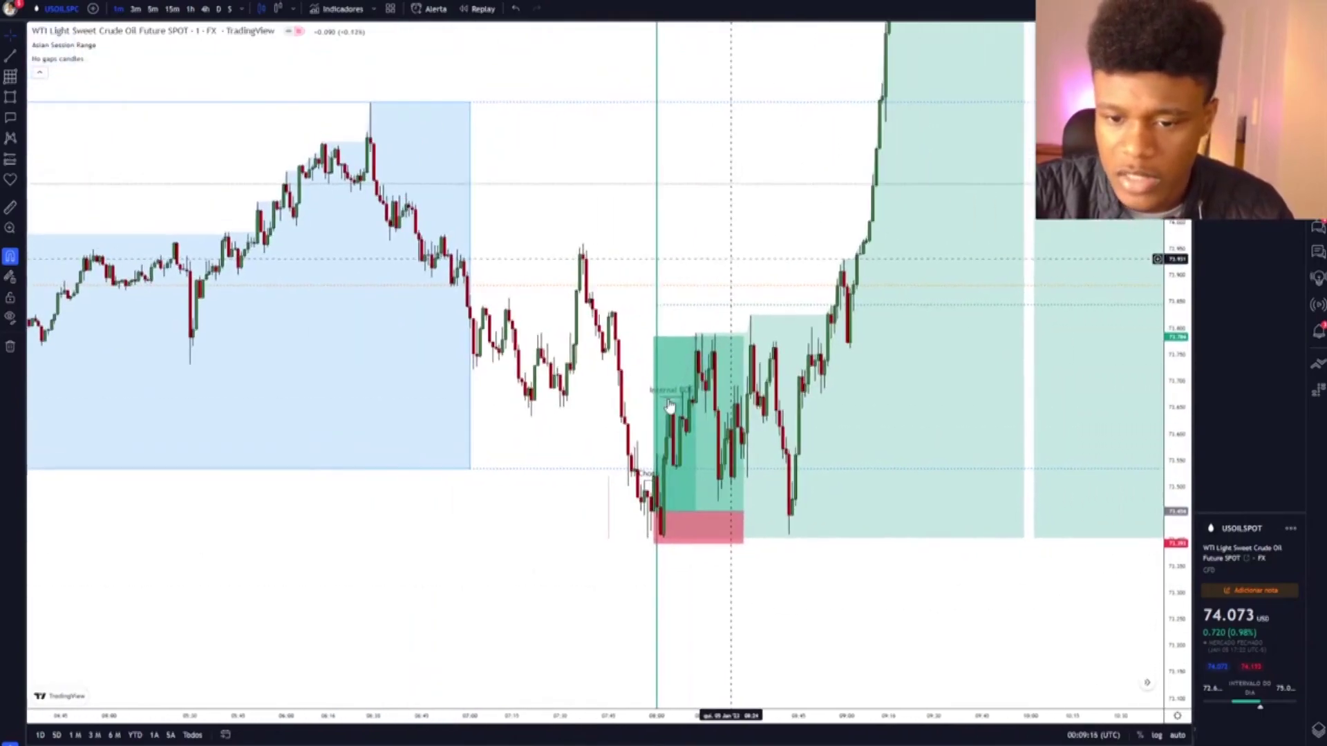
{"action": "left_click_drag", "start_coordinate": [741, 512], "coordinate": [823, 511]}
{"action": "scroll", "coordinate": [795, 605], "scroll_direction": "up", "scroll_amount": 3}
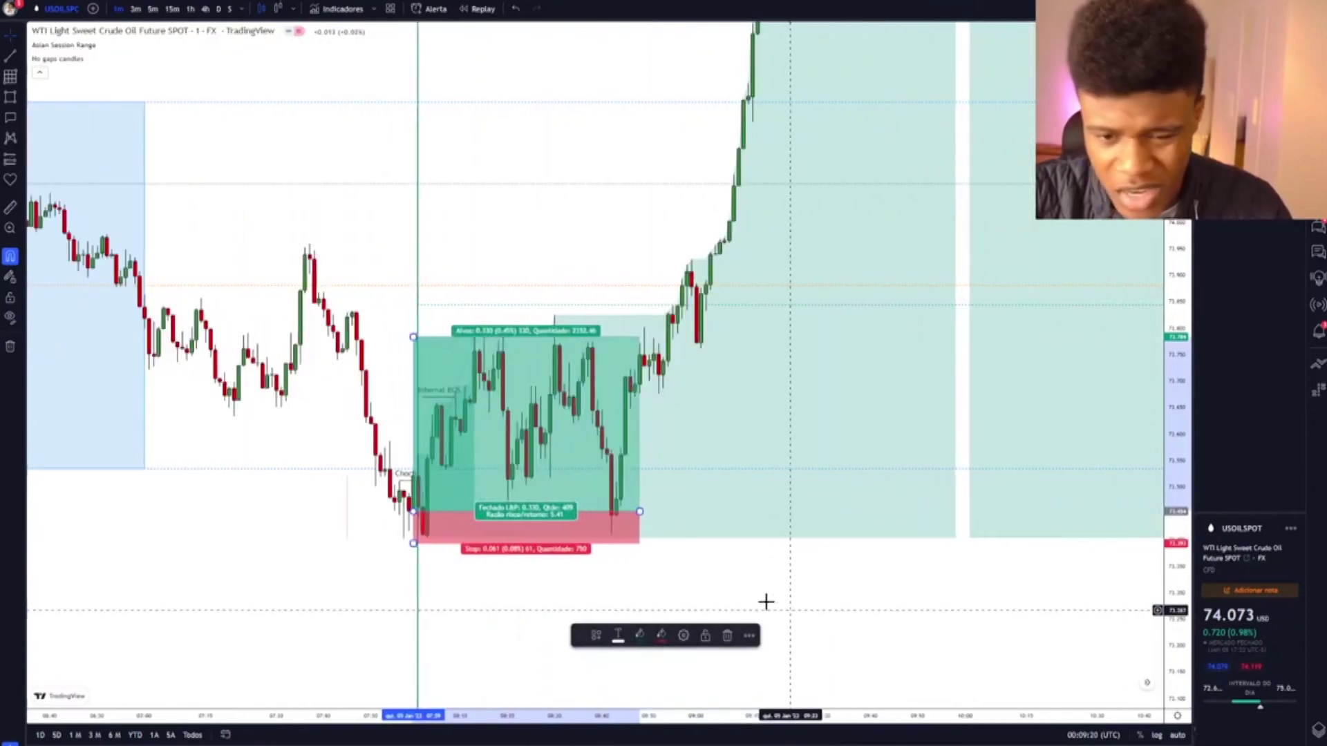
Delete the long position drawn at the Choch break
{"action": "left_click_drag", "start_coordinate": [764, 601], "coordinate": [838, 586]}
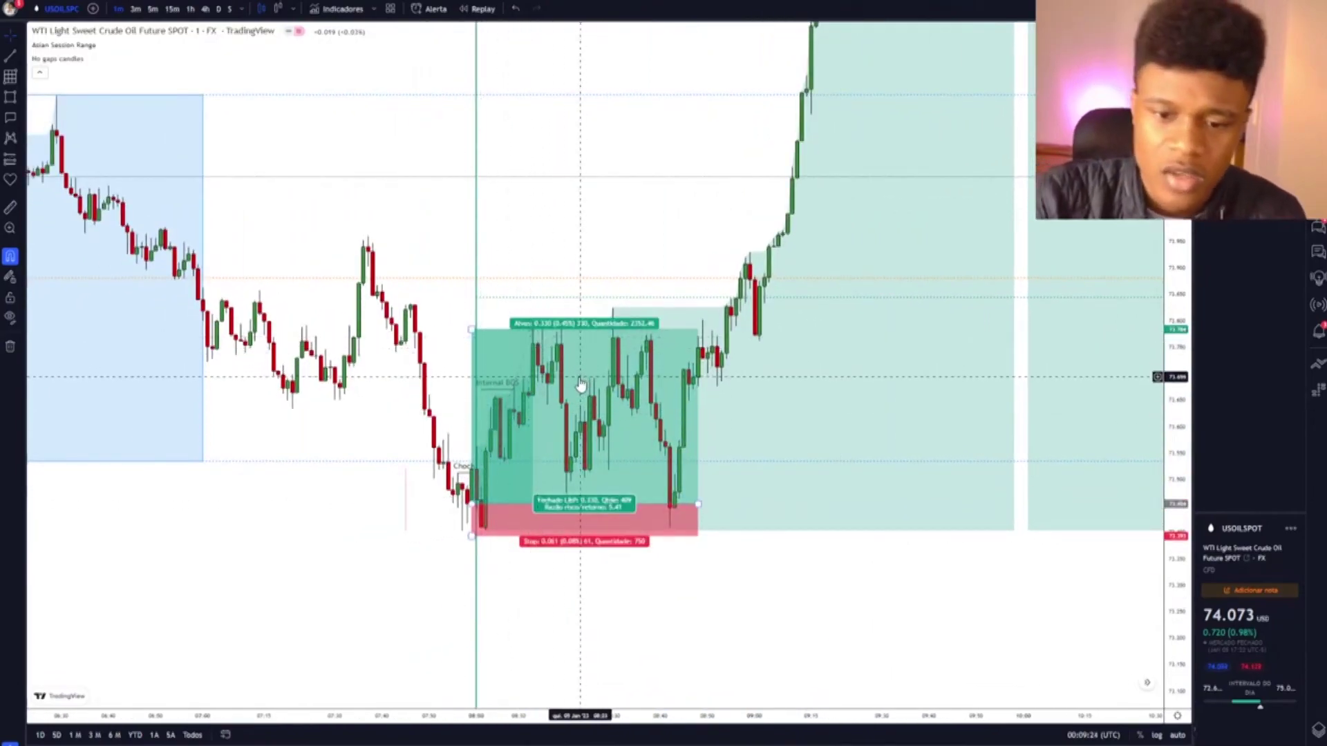
{"action": "left_click", "coordinate": [551, 473]}
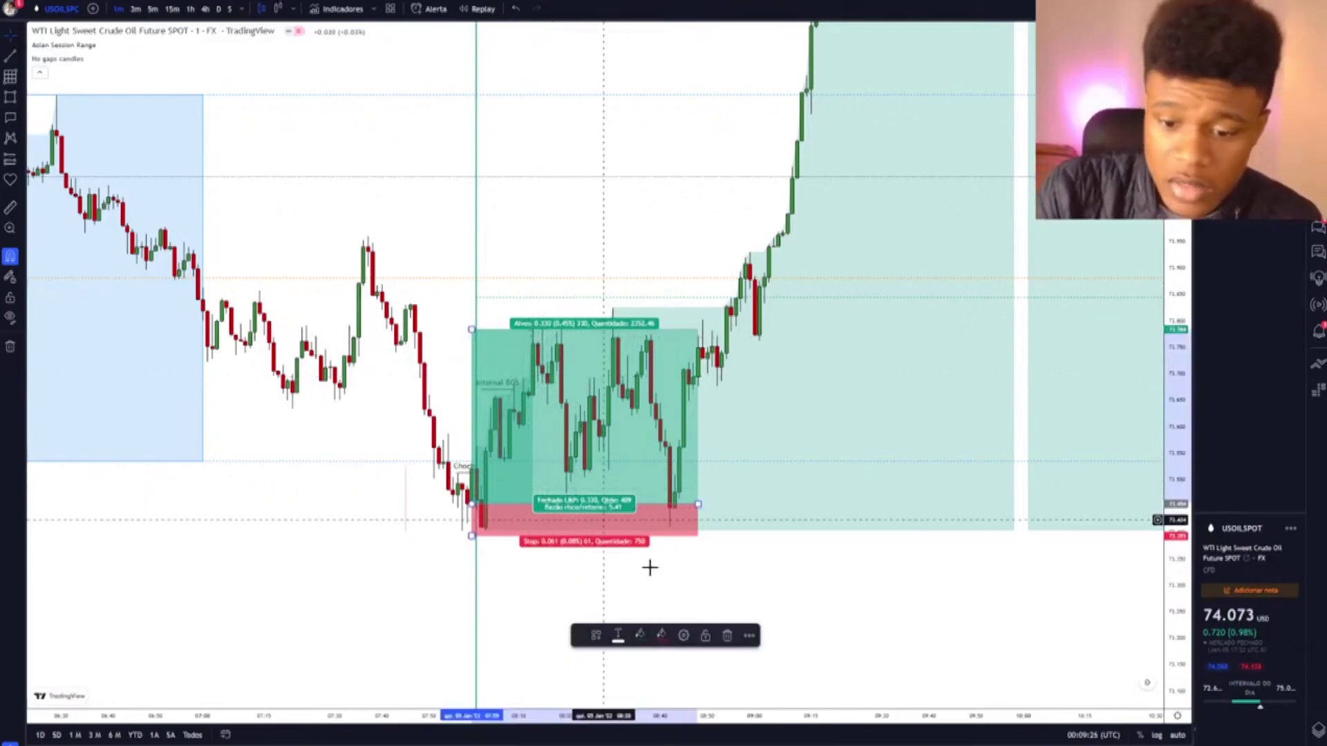
{"action": "left_click", "coordinate": [729, 637]}
{"action": "left_click_drag", "start_coordinate": [693, 607], "coordinate": [739, 591]}
{"action": "scroll", "coordinate": [739, 592], "scroll_direction": "up", "scroll_amount": 2}
Draw a curve beneath the pullback lows between about 08:20 and 08:28, after the Internal BOS
{"action": "left_click_drag", "start_coordinate": [360, 380], "coordinate": [365, 378]}
{"action": "left_click", "coordinate": [362, 378]}
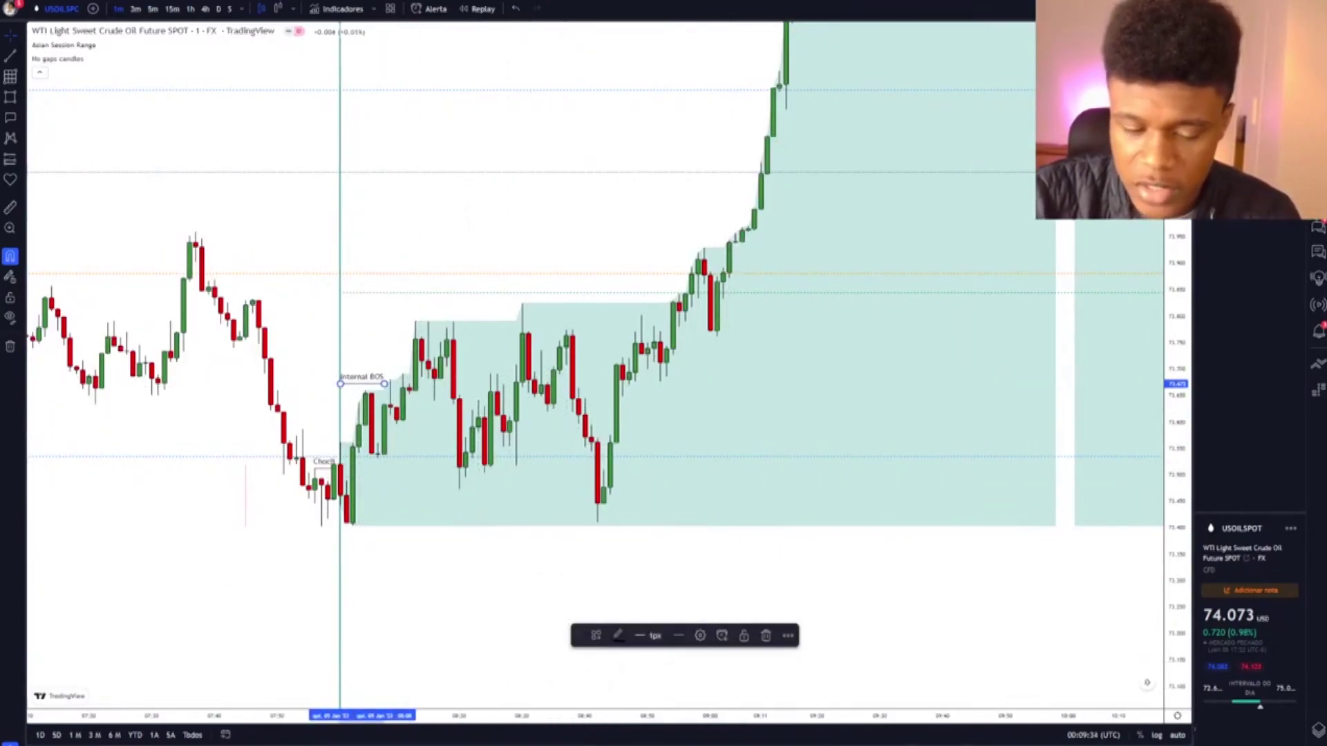
{"action": "key", "text": "alt+shift+r"}
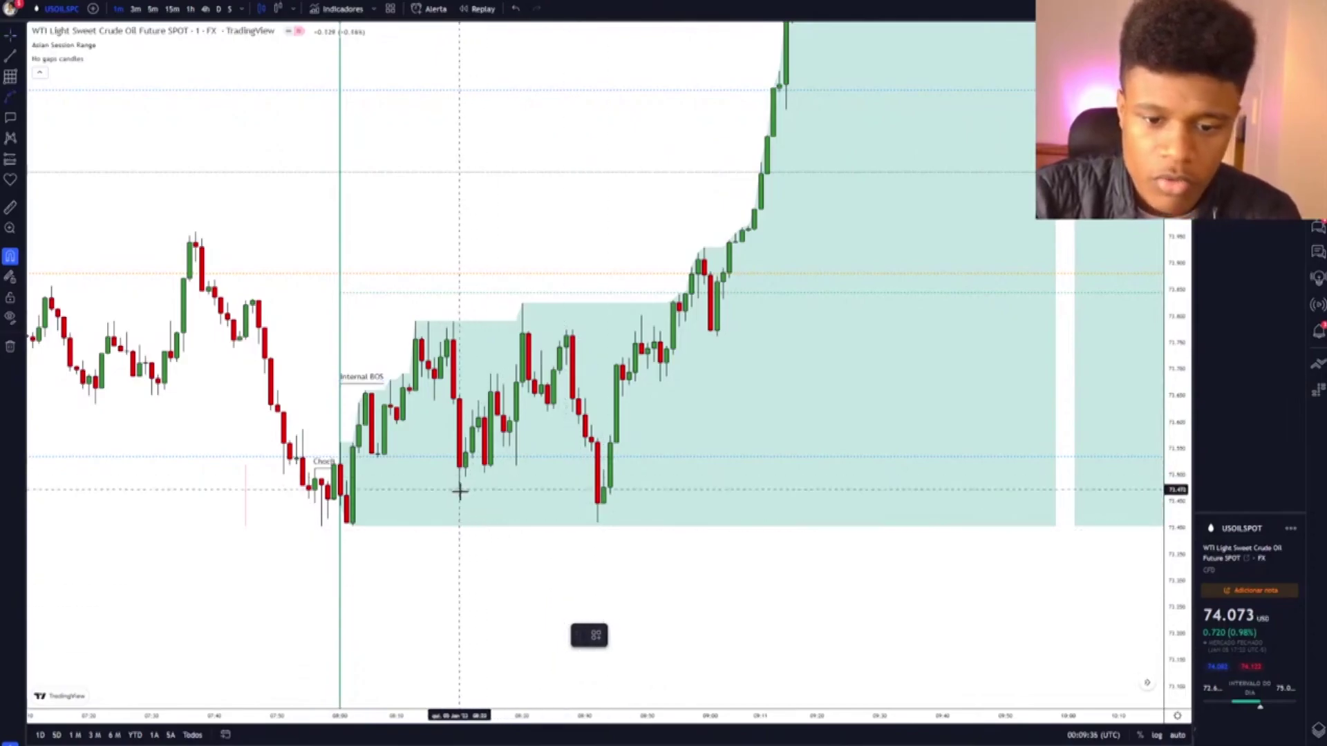
{"action": "left_click", "coordinate": [517, 466]}
{"action": "left_click", "coordinate": [553, 472]}
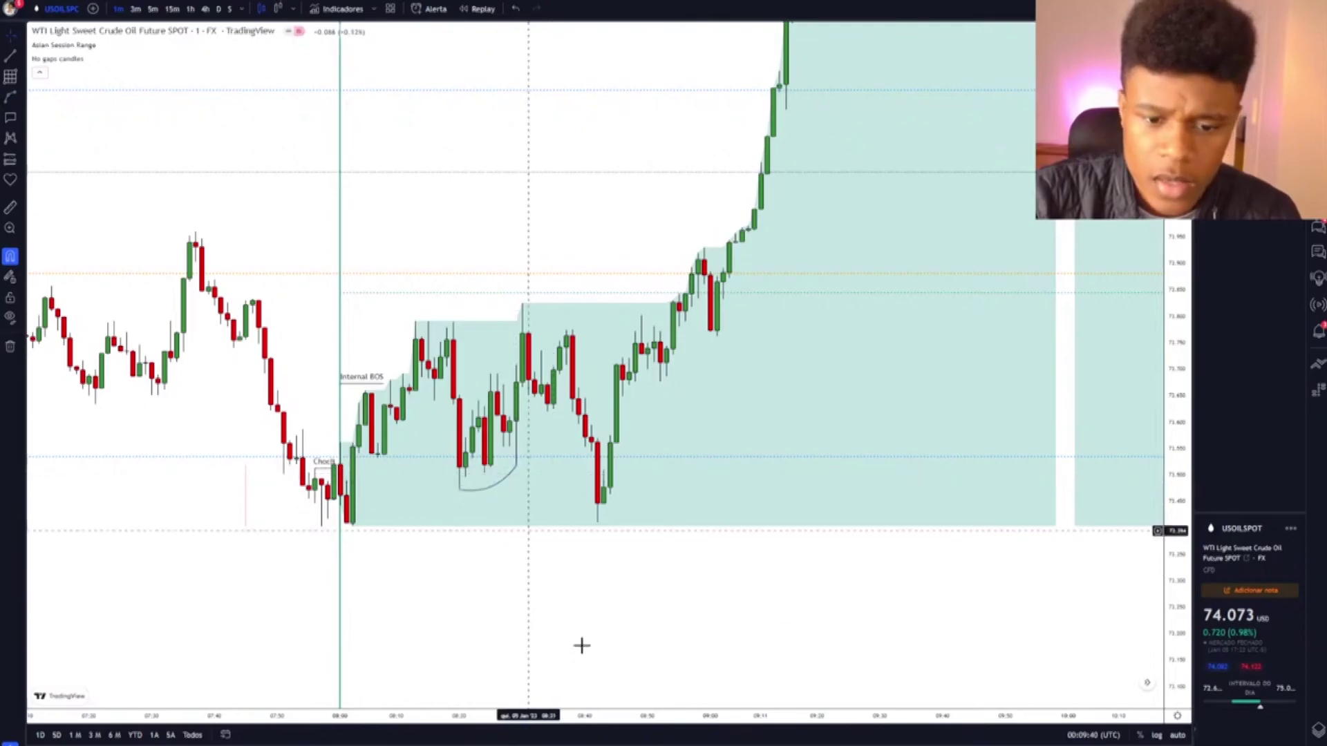
Try a long position at the curved pullback low with its stop about 0.122 below entry, and delete it
{"action": "left_click", "coordinate": [459, 468]}
{"action": "left_click_drag", "start_coordinate": [458, 646], "coordinate": [459, 530]}
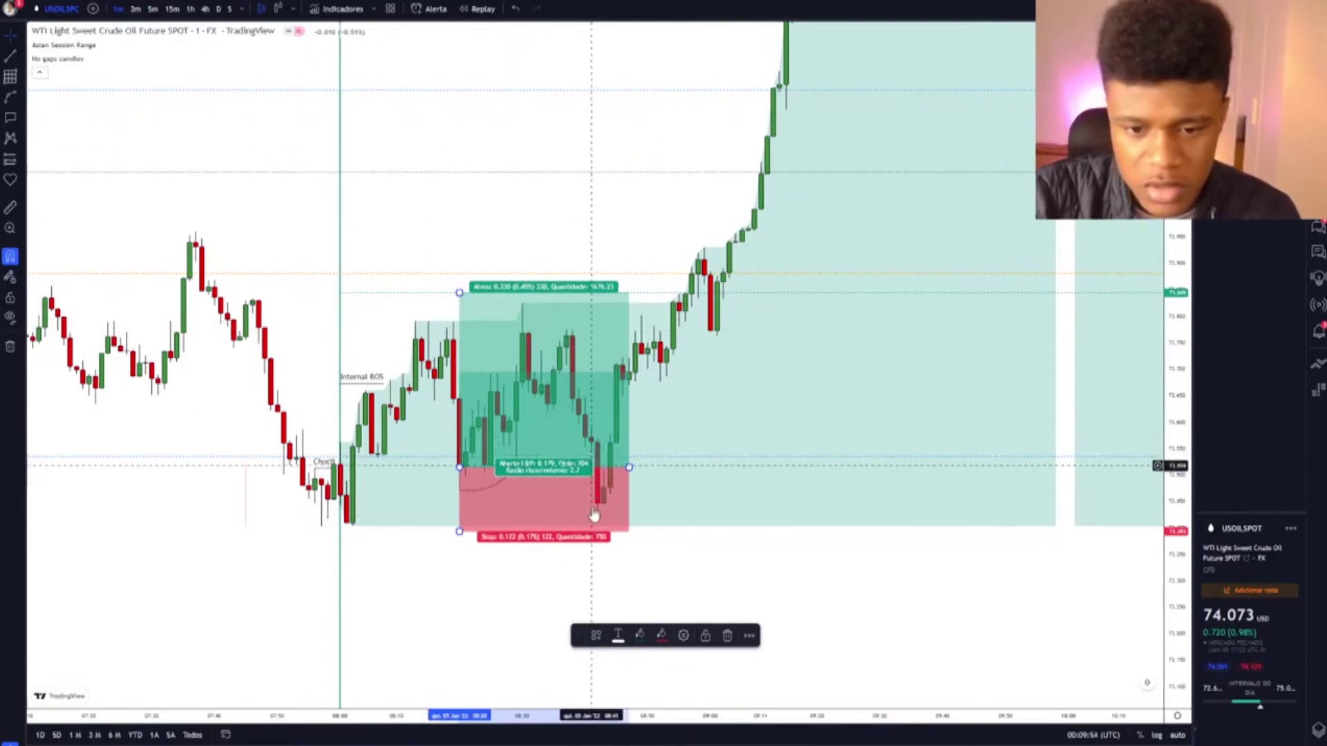
{"action": "left_click", "coordinate": [728, 635]}
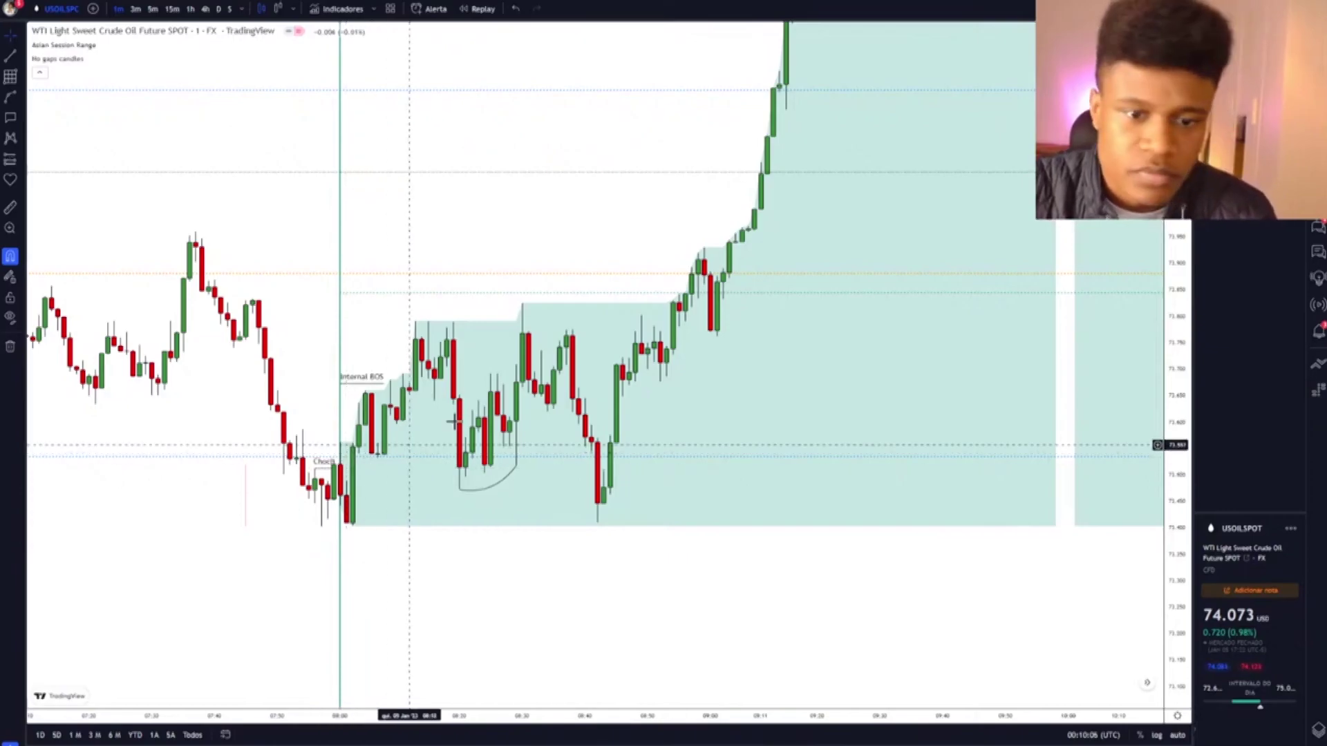
Draw a short horizontal trend line from the swing high near 09:36 to its break just before 10:00
{"action": "left_click_drag", "start_coordinate": [539, 260], "coordinate": [351, 492]}
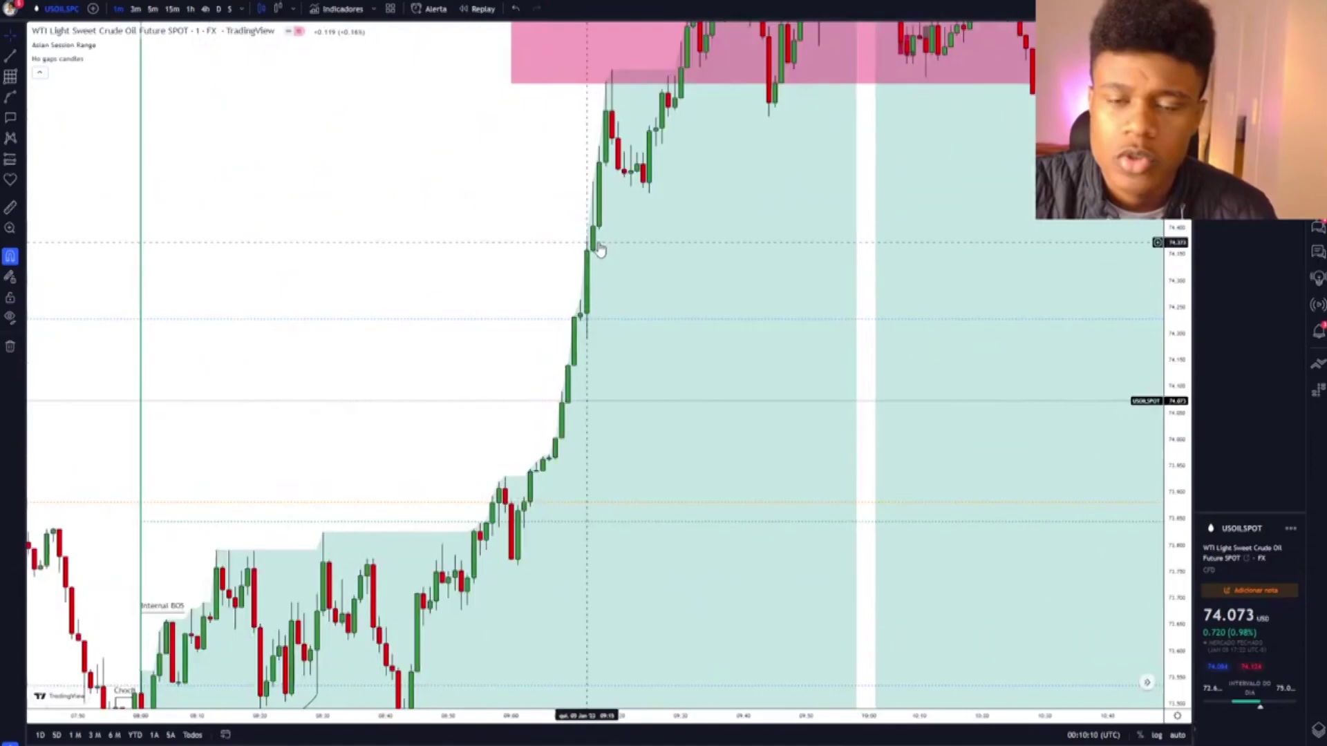
{"action": "left_click_drag", "start_coordinate": [585, 294], "coordinate": [478, 507]}
{"action": "scroll", "coordinate": [684, 426], "scroll_direction": "down", "scroll_amount": 4}
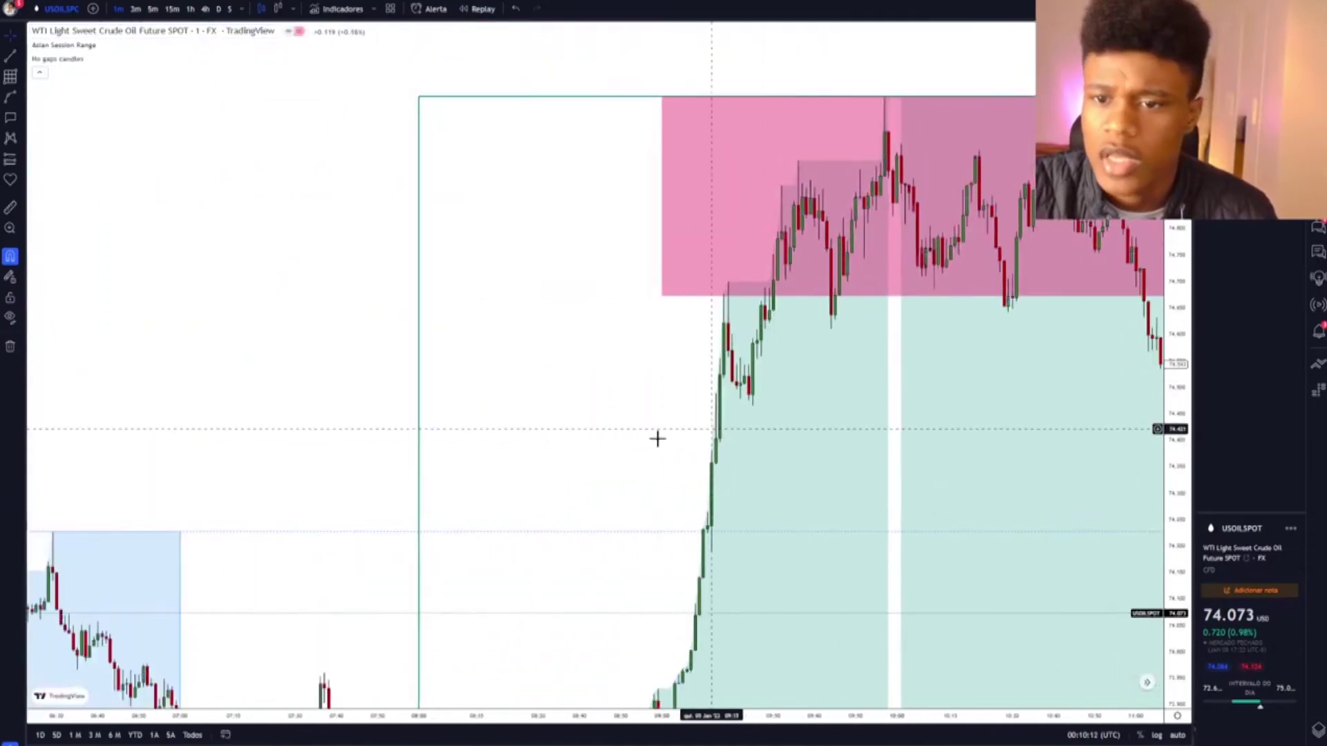
{"action": "left_click_drag", "start_coordinate": [657, 438], "coordinate": [642, 440]}
{"action": "left_click_drag", "start_coordinate": [891, 417], "coordinate": [649, 457]}
{"action": "left_click_drag", "start_coordinate": [747, 450], "coordinate": [675, 444]}
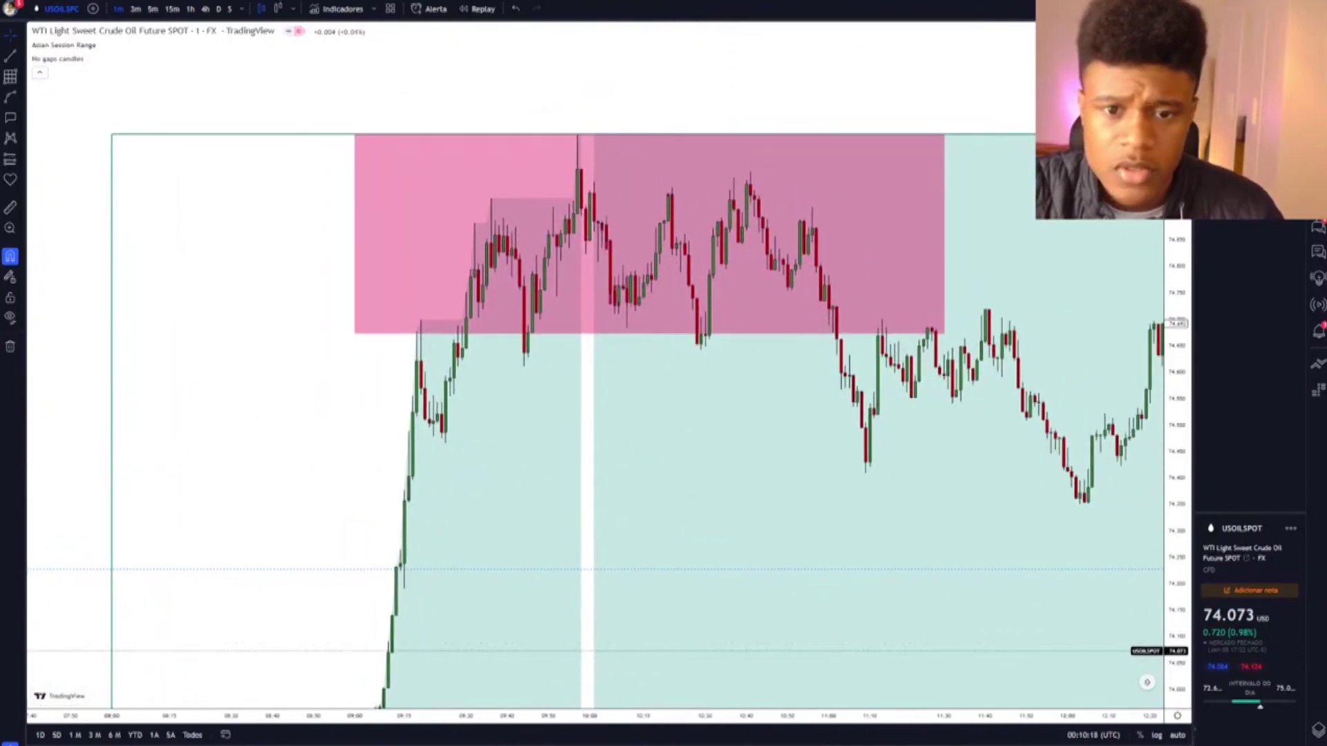
{"action": "left_click_drag", "start_coordinate": [491, 200], "coordinate": [574, 199]}
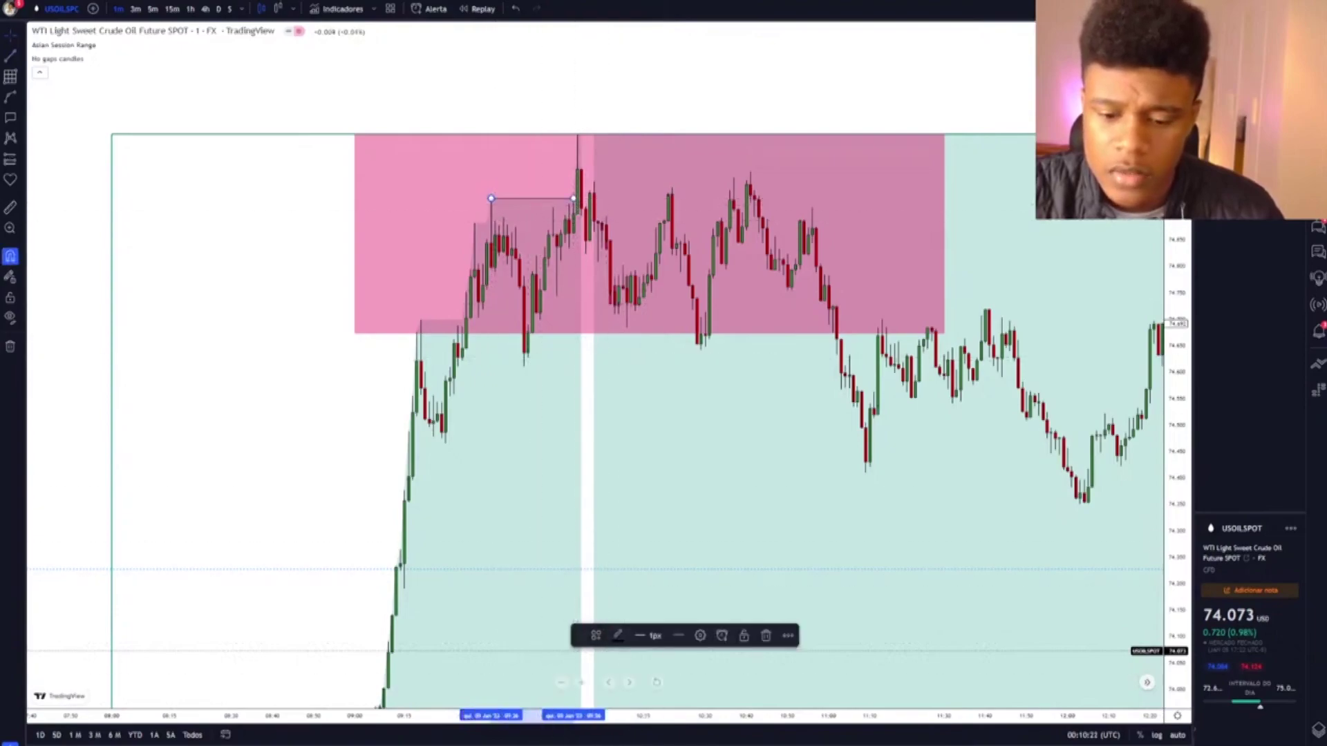
Draw a horizontal trend line from the swing low around 09:45 to about 10:50
{"action": "key", "text": "alt+t"}
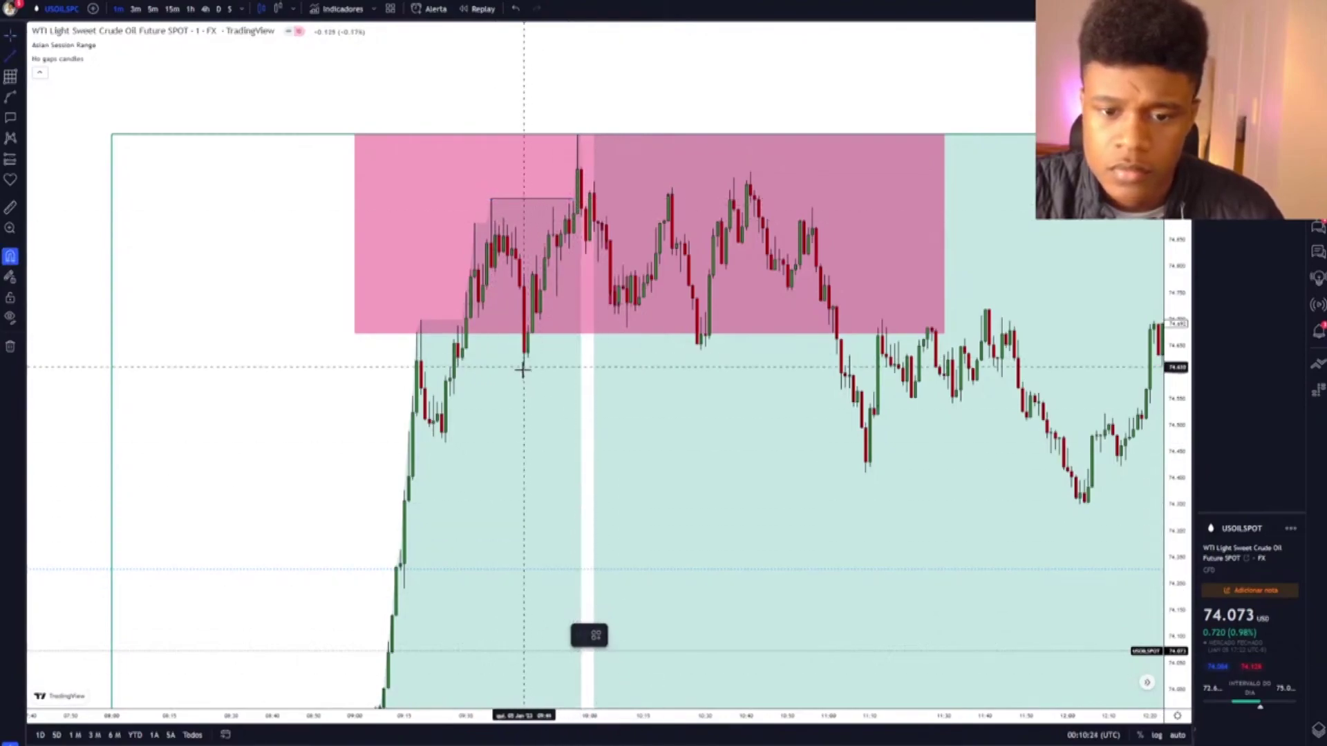
{"action": "left_click", "coordinate": [797, 355], "text": "shift"}
{"action": "left_click", "coordinate": [795, 355]}
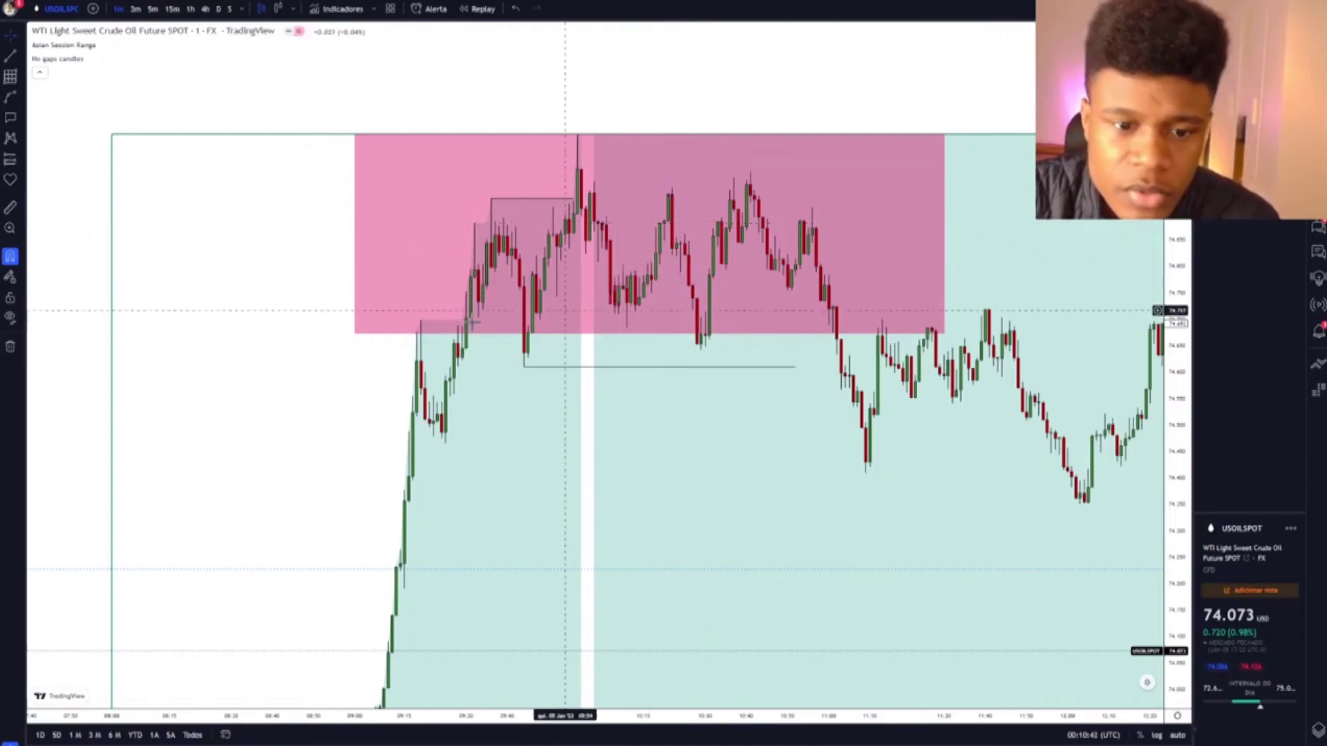
Delete the large pink rectangle at the session high and brush over the upward leg from the 09:45 swing low to that high
{"action": "left_click", "coordinate": [363, 336]}
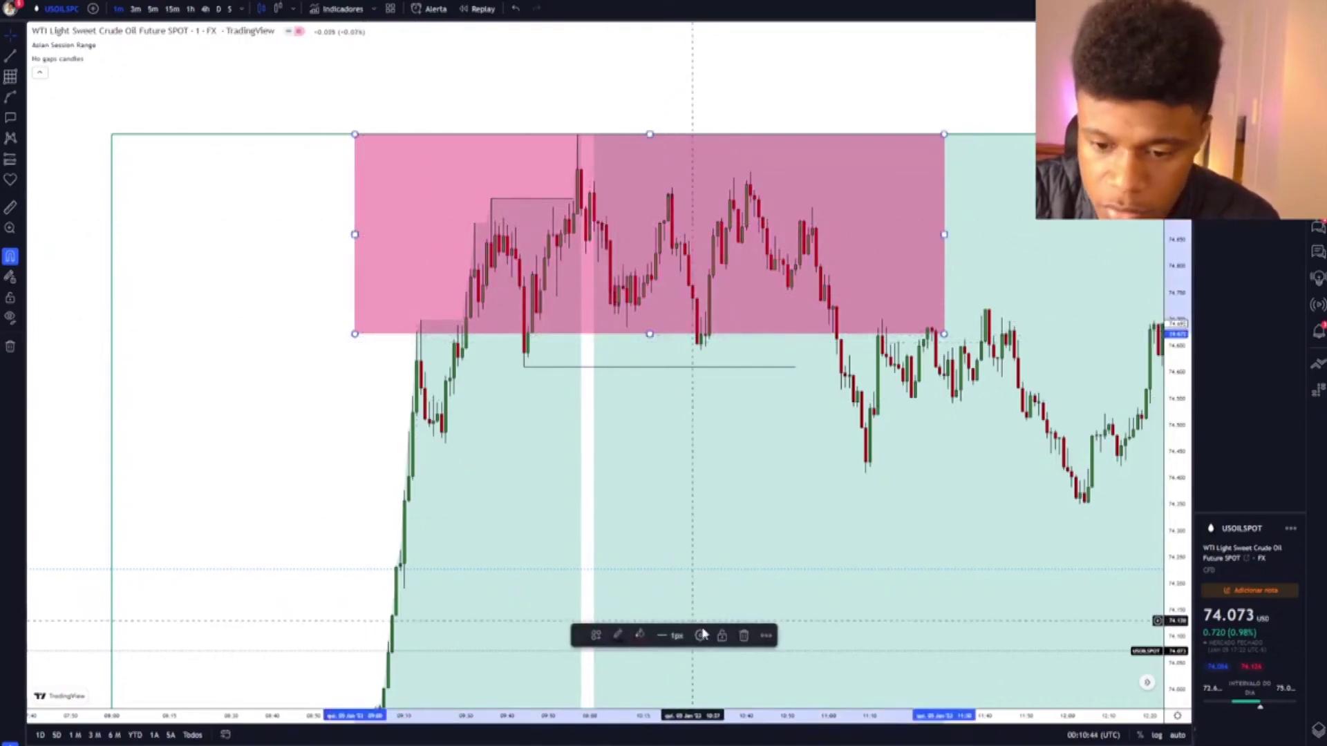
{"action": "left_click", "coordinate": [743, 637]}
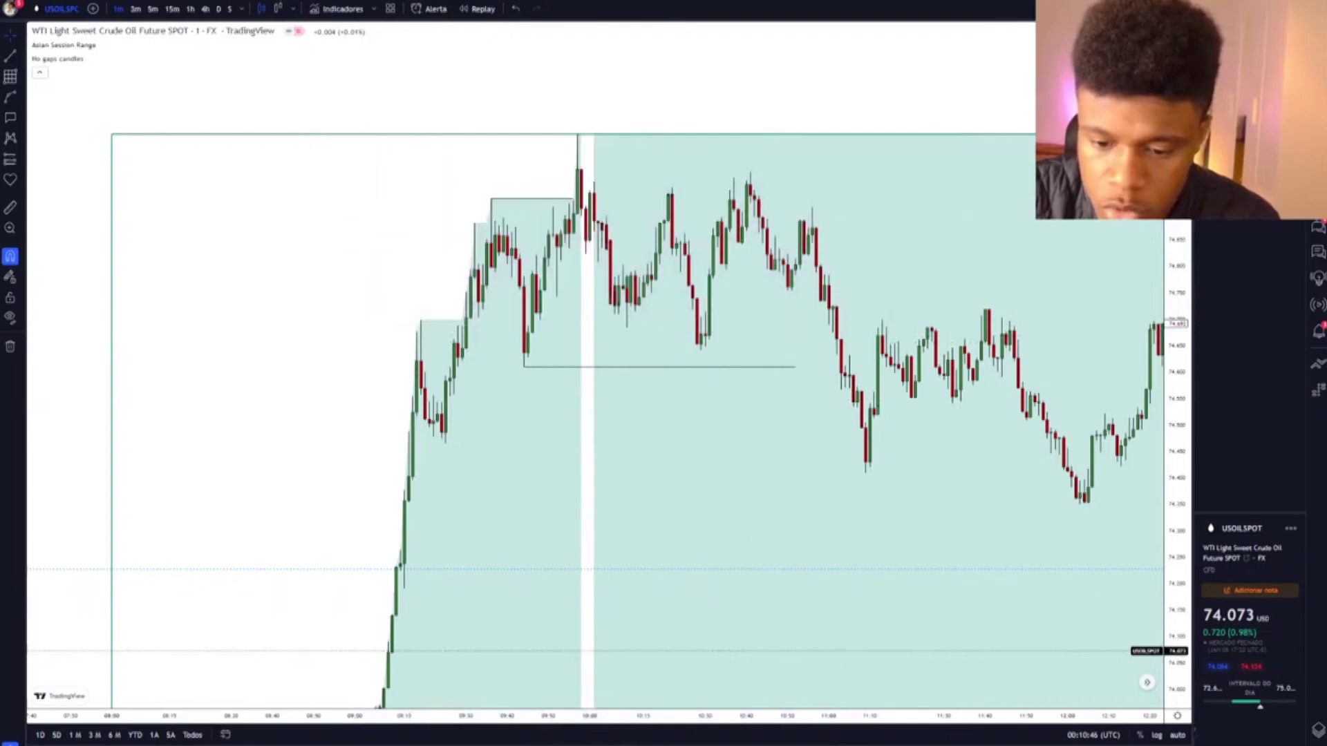
{"action": "key", "text": "alt+shift+r"}
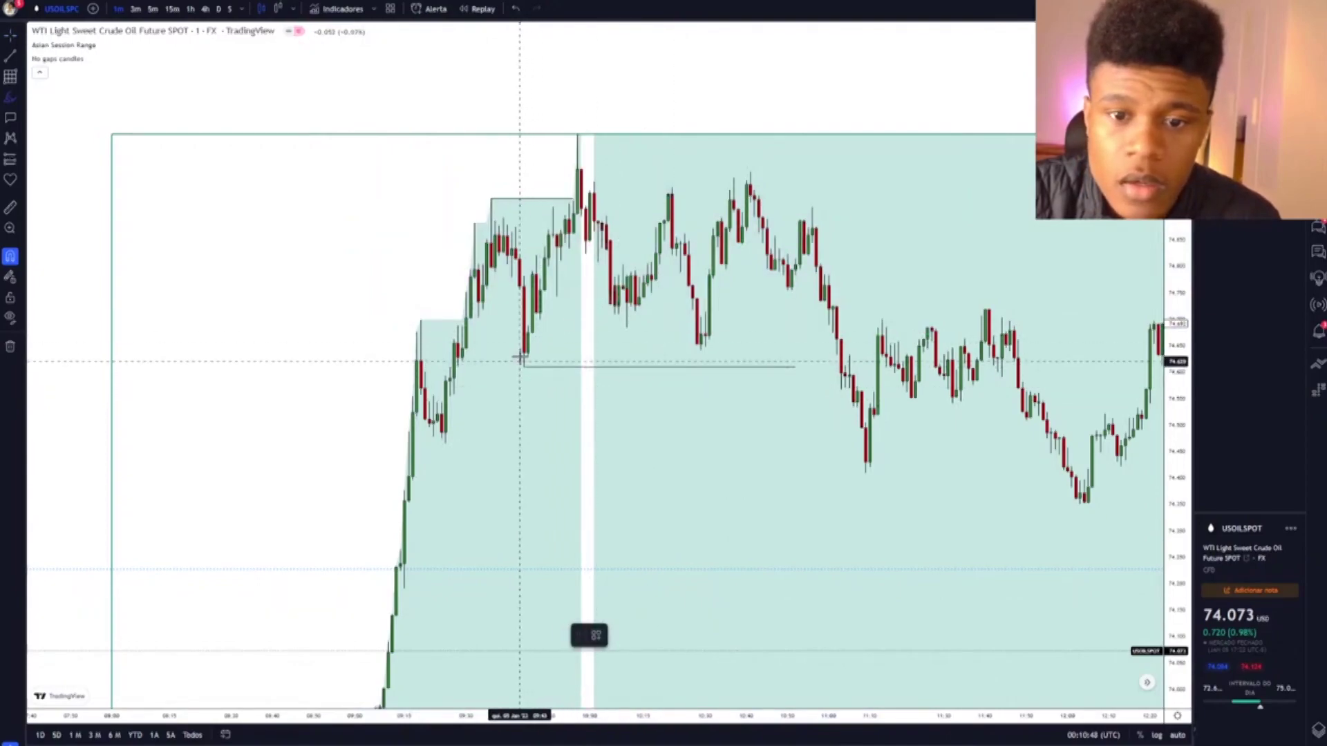
{"action": "left_click_drag", "start_coordinate": [520, 368], "coordinate": [575, 143]}
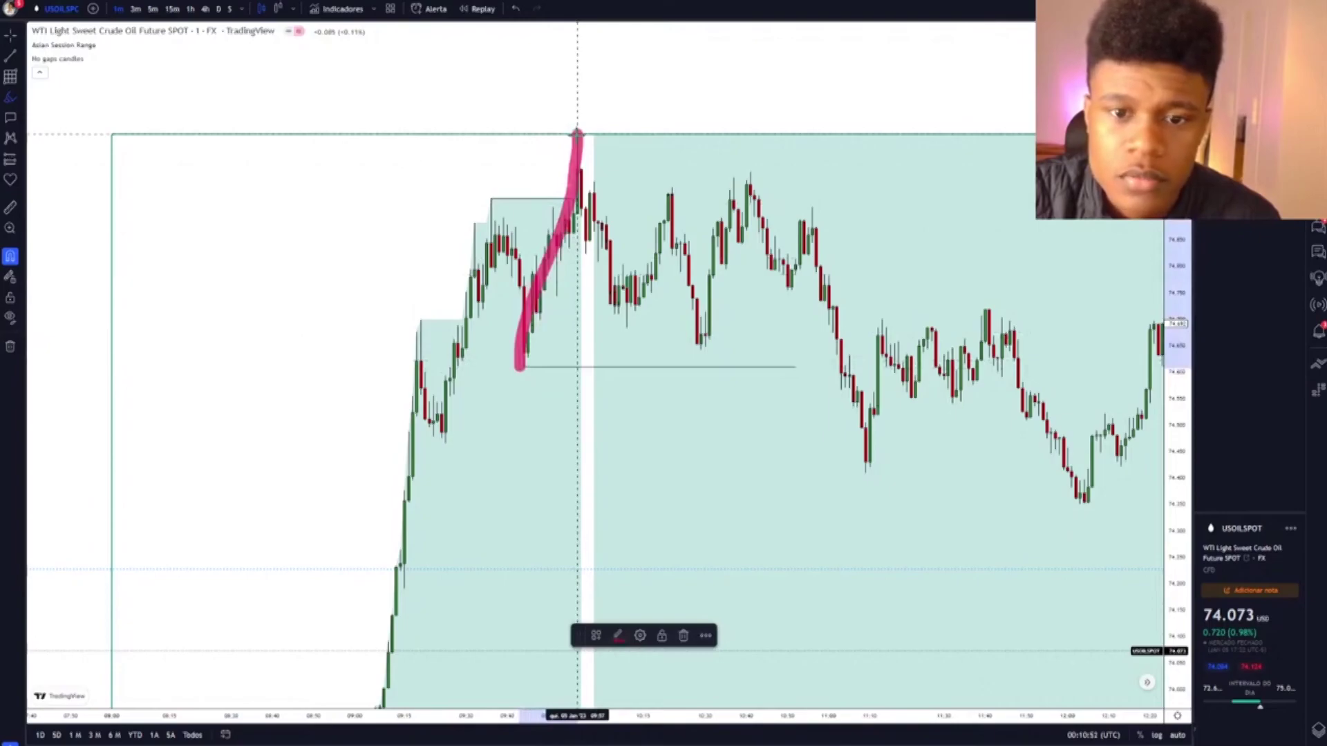
Hide the Asian Session Range indicator
{"action": "scroll", "coordinate": [553, 449], "scroll_direction": "up", "scroll_amount": 3}
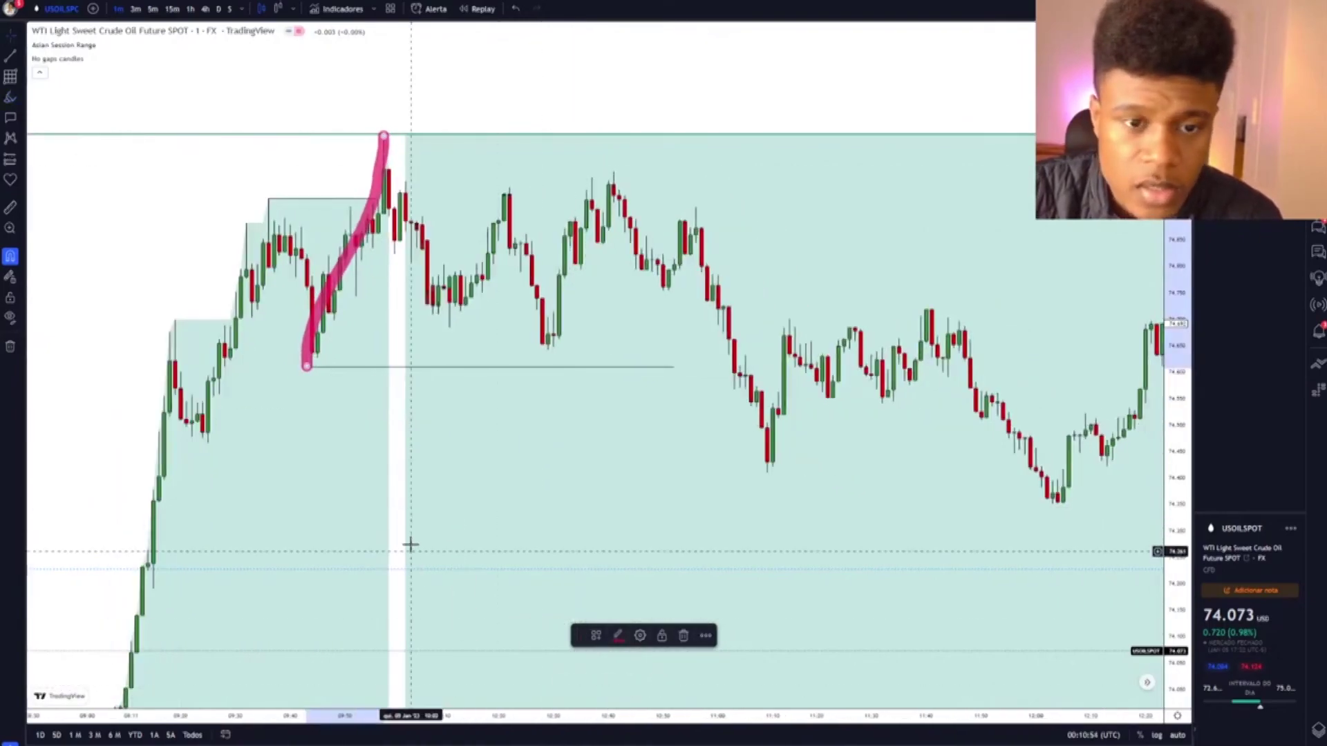
{"action": "left_click_drag", "start_coordinate": [519, 548], "coordinate": [738, 544]}
{"action": "scroll", "coordinate": [589, 503], "scroll_direction": "up", "scroll_amount": 3}
{"action": "left_click_drag", "start_coordinate": [577, 507], "coordinate": [764, 526]}
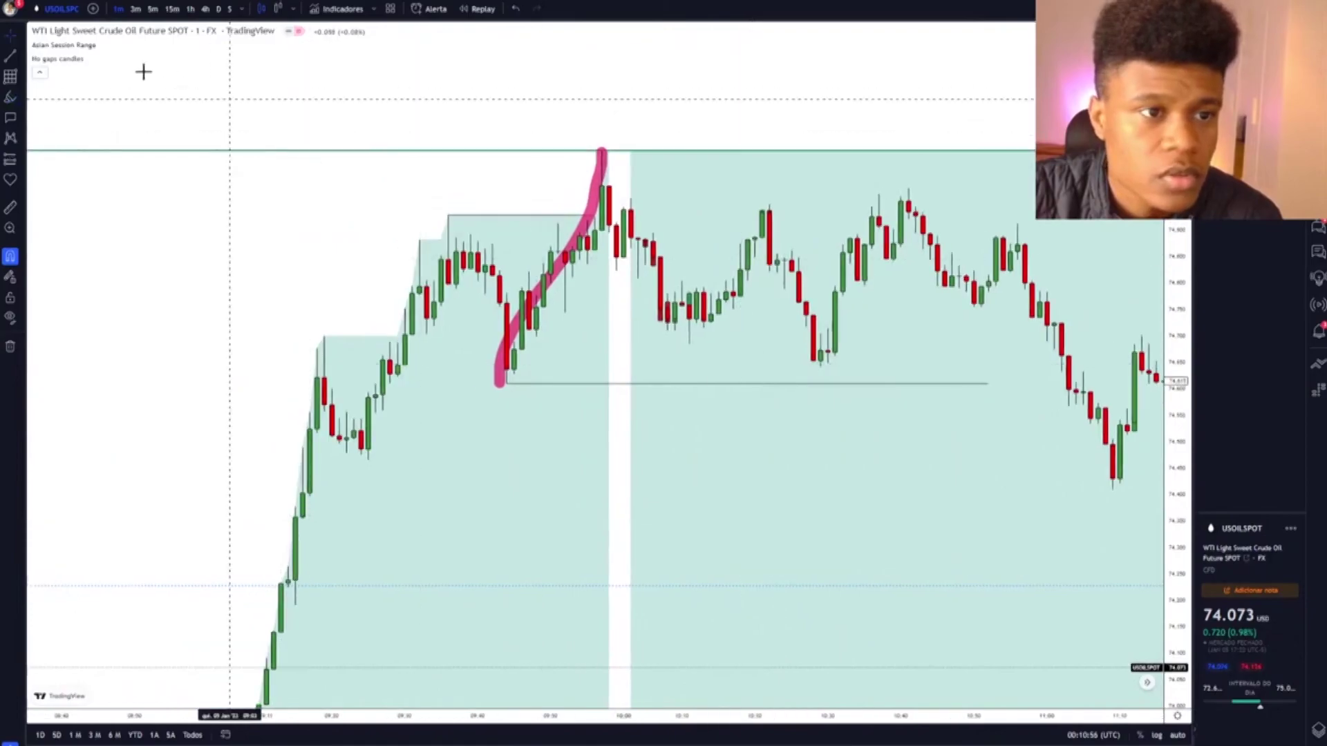
{"action": "left_click", "coordinate": [105, 45]}
{"action": "scroll", "coordinate": [452, 283], "scroll_direction": "up", "scroll_amount": 2}
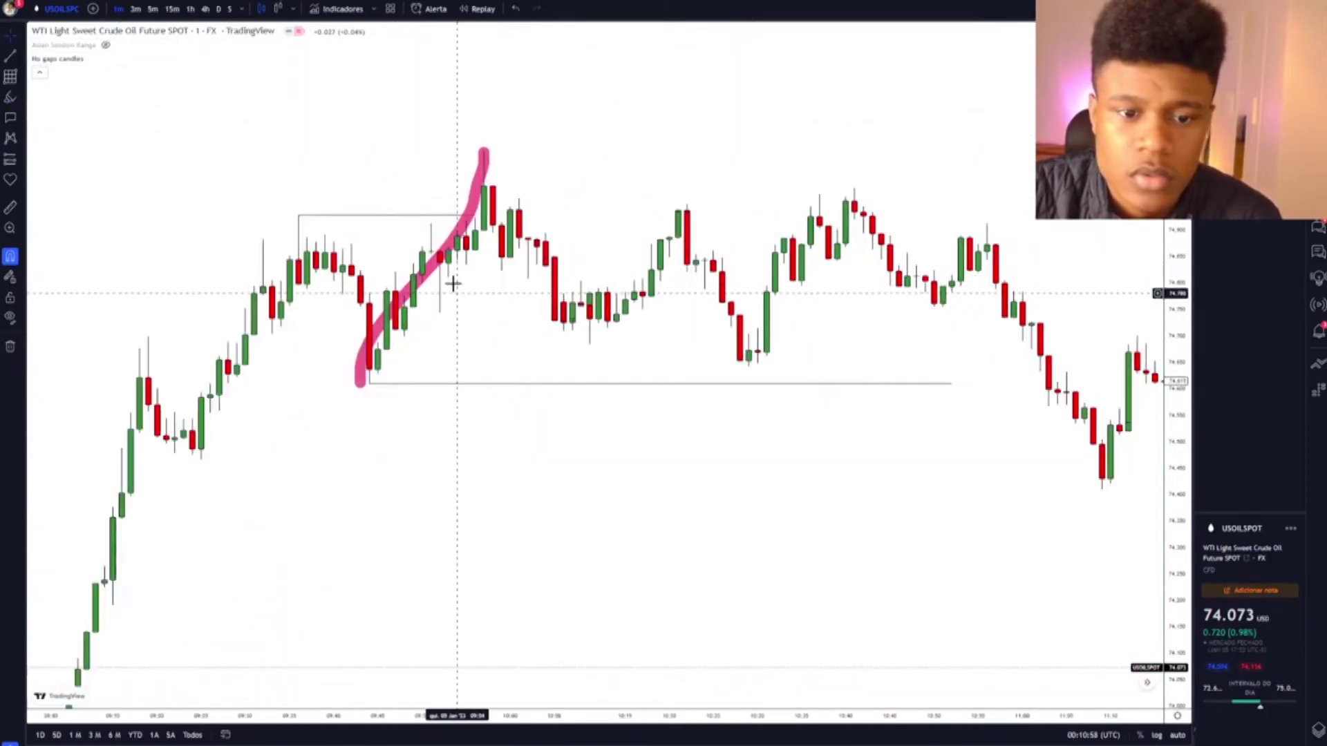
Replace the brush stroke with one tracing the swings from the 09:45 low over the session high to the lower high, and circle that lower high
{"action": "left_click", "coordinate": [437, 271]}
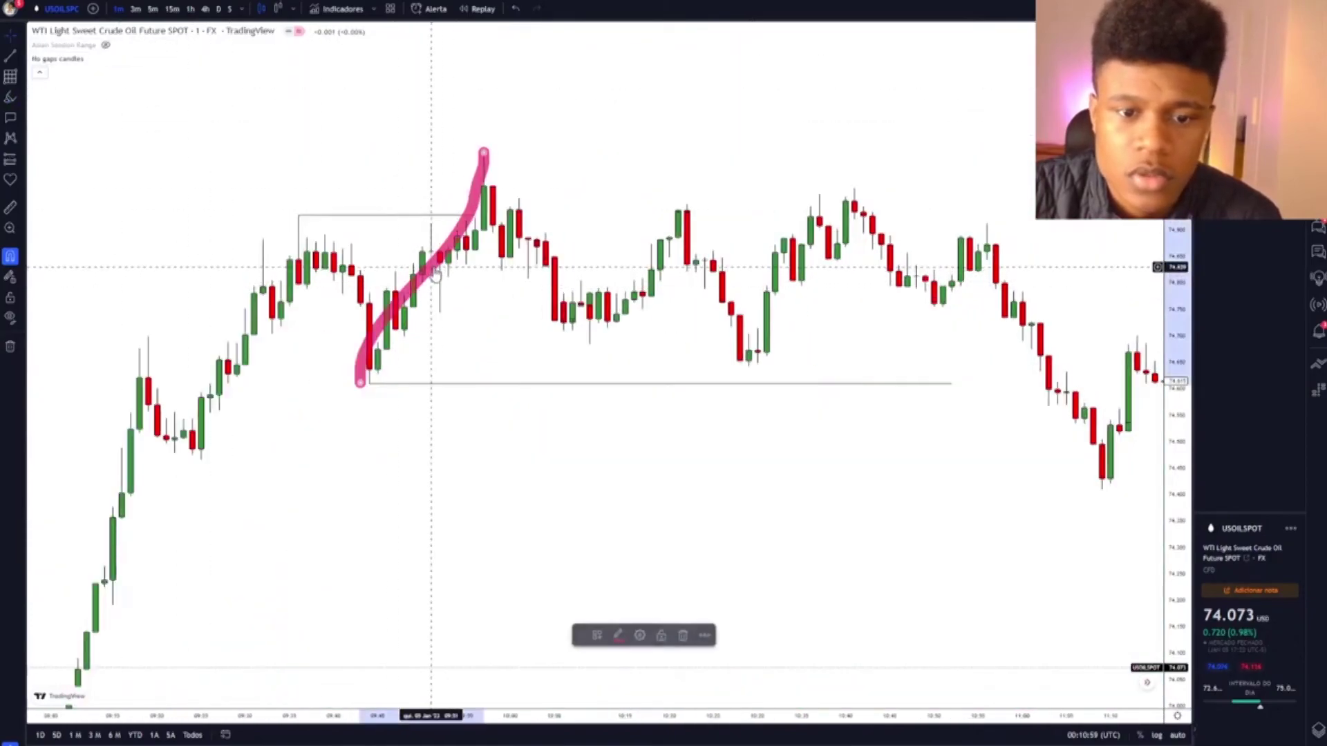
{"action": "left_click", "coordinate": [682, 636]}
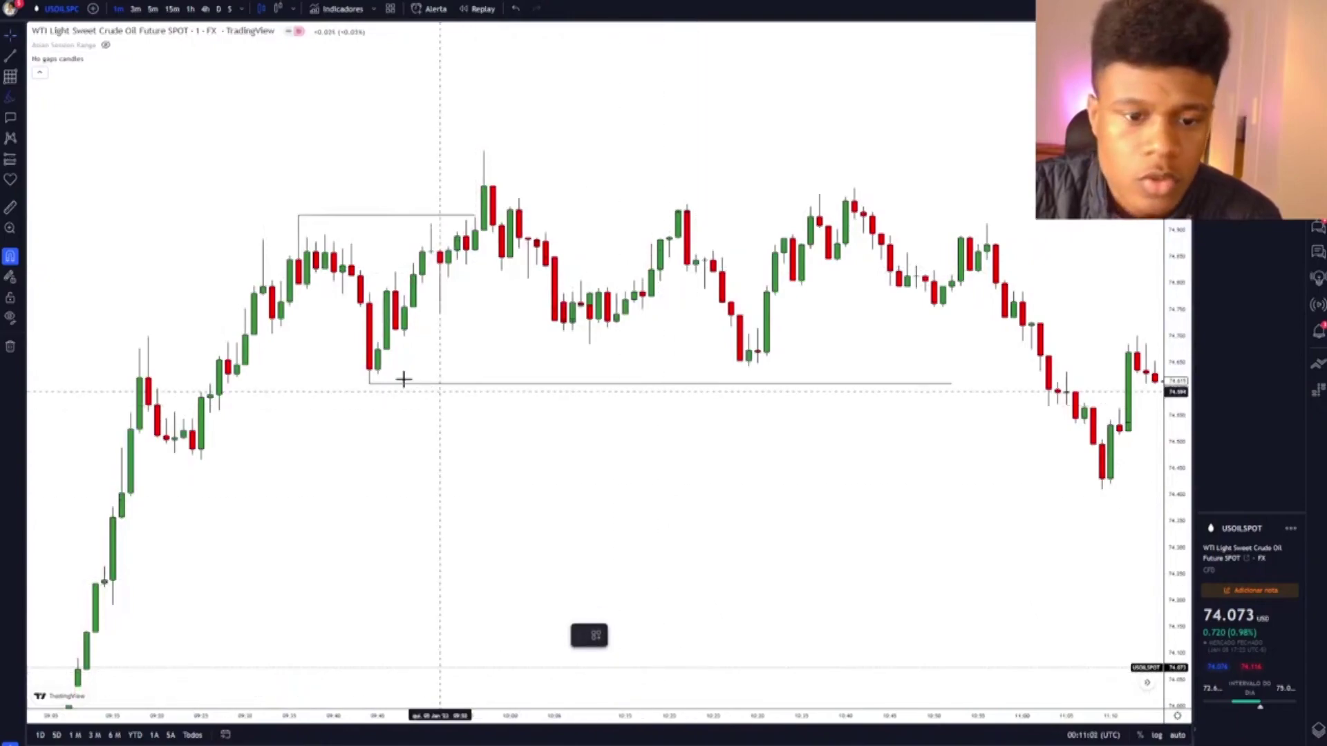
{"action": "mouse_move", "coordinate": [368, 380]}
{"action": "left_mouse_down"}
{"action": "mouse_move", "coordinate": [466, 148]}
{"action": "mouse_move", "coordinate": [495, 239]}
{"action": "mouse_move", "coordinate": [601, 338]}
{"action": "mouse_move", "coordinate": [644, 291]}
{"action": "mouse_move", "coordinate": [687, 201]}
{"action": "mouse_move", "coordinate": [637, 184]}
{"action": "mouse_move", "coordinate": [684, 172]}
{"action": "mouse_move", "coordinate": [719, 208]}
{"action": "mouse_move", "coordinate": [668, 205]}
{"action": "left_mouse_up"}
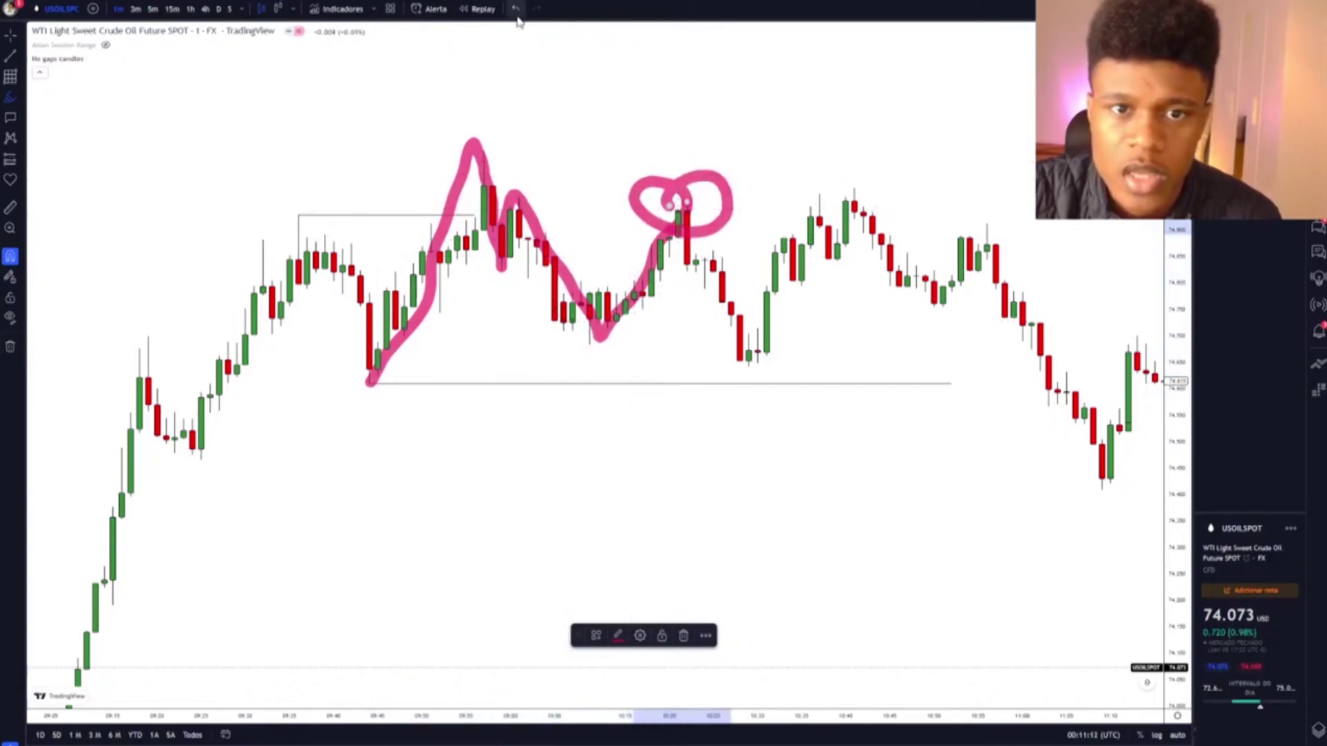
Undo the brushed swing path and circle, and redo the first stroke's deletion and the hiding of the indicator
{"action": "left_click", "coordinate": [516, 19]}
{"action": "left_click", "coordinate": [520, 21]}
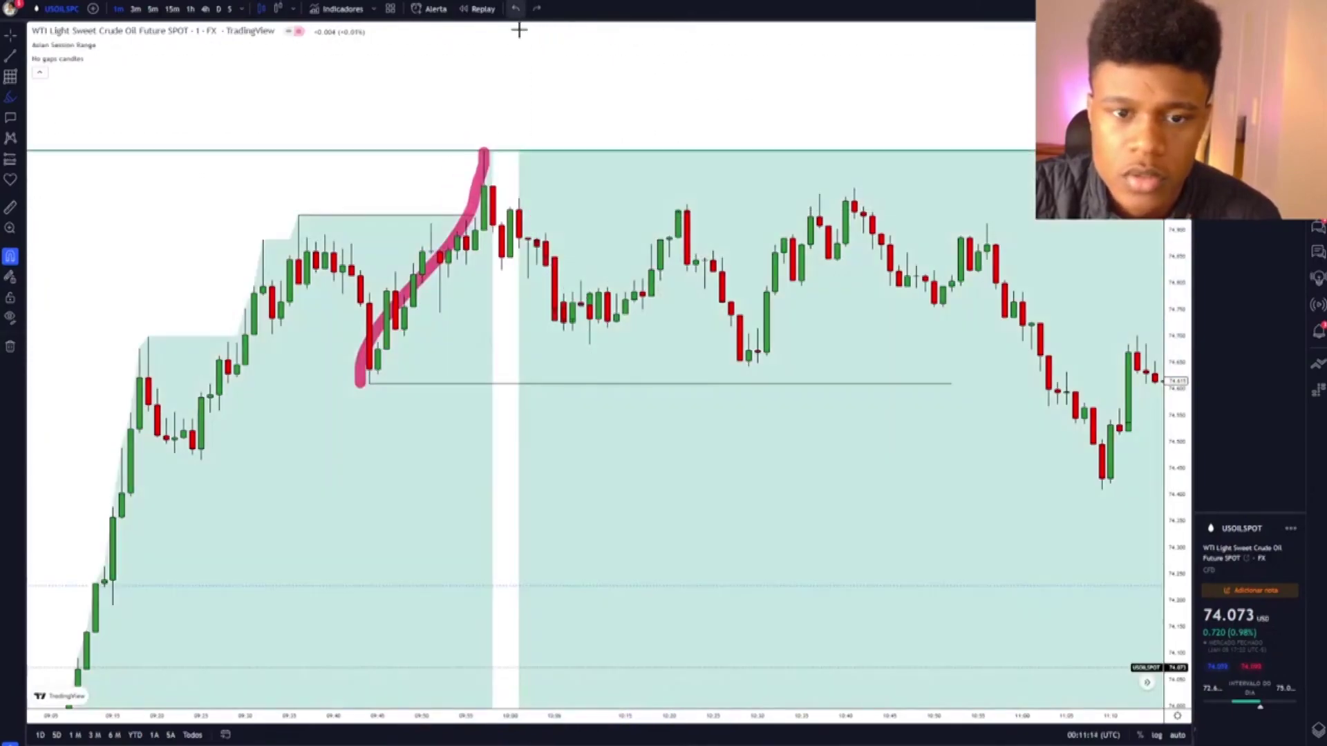
{"action": "left_click", "coordinate": [533, 9]}
{"action": "left_click", "coordinate": [539, 10]}
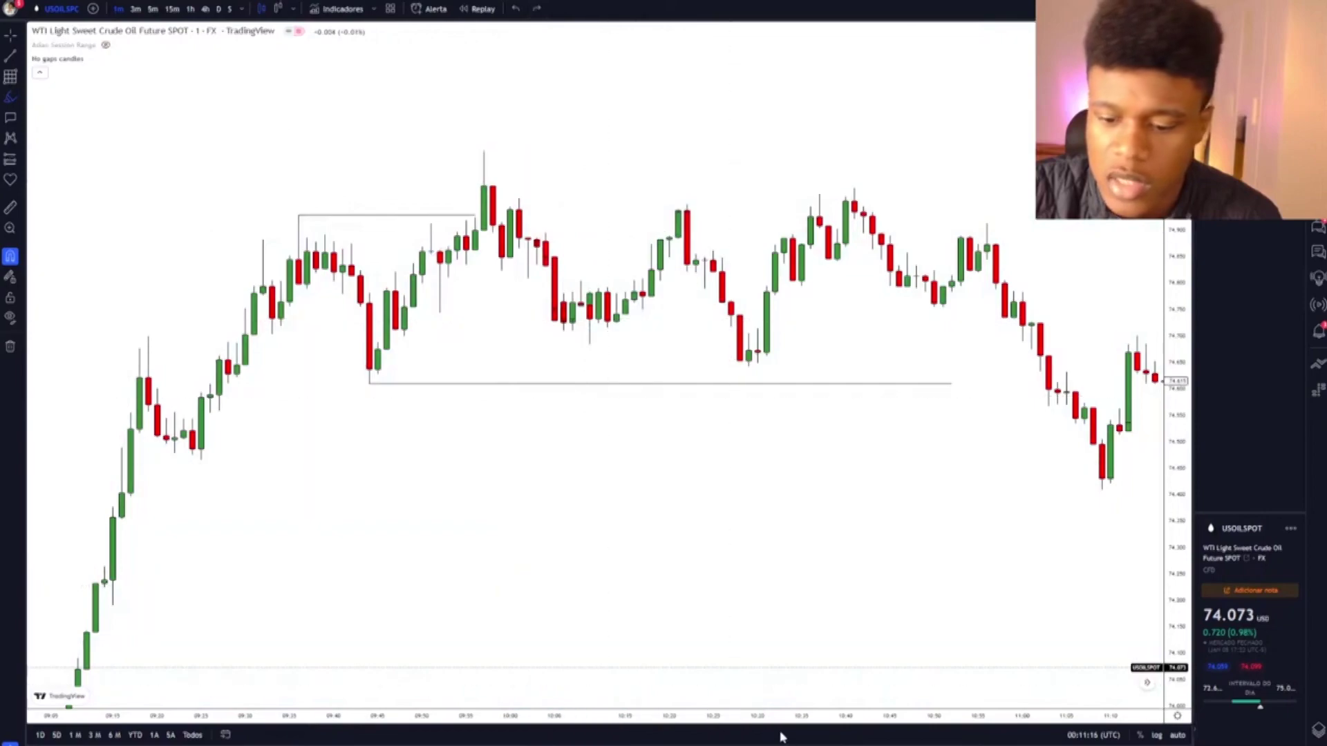
Place a short position near the lower high at about 10:17, with its stop at the session high, about 0.133 above entry
{"action": "left_click", "coordinate": [10, 158]}
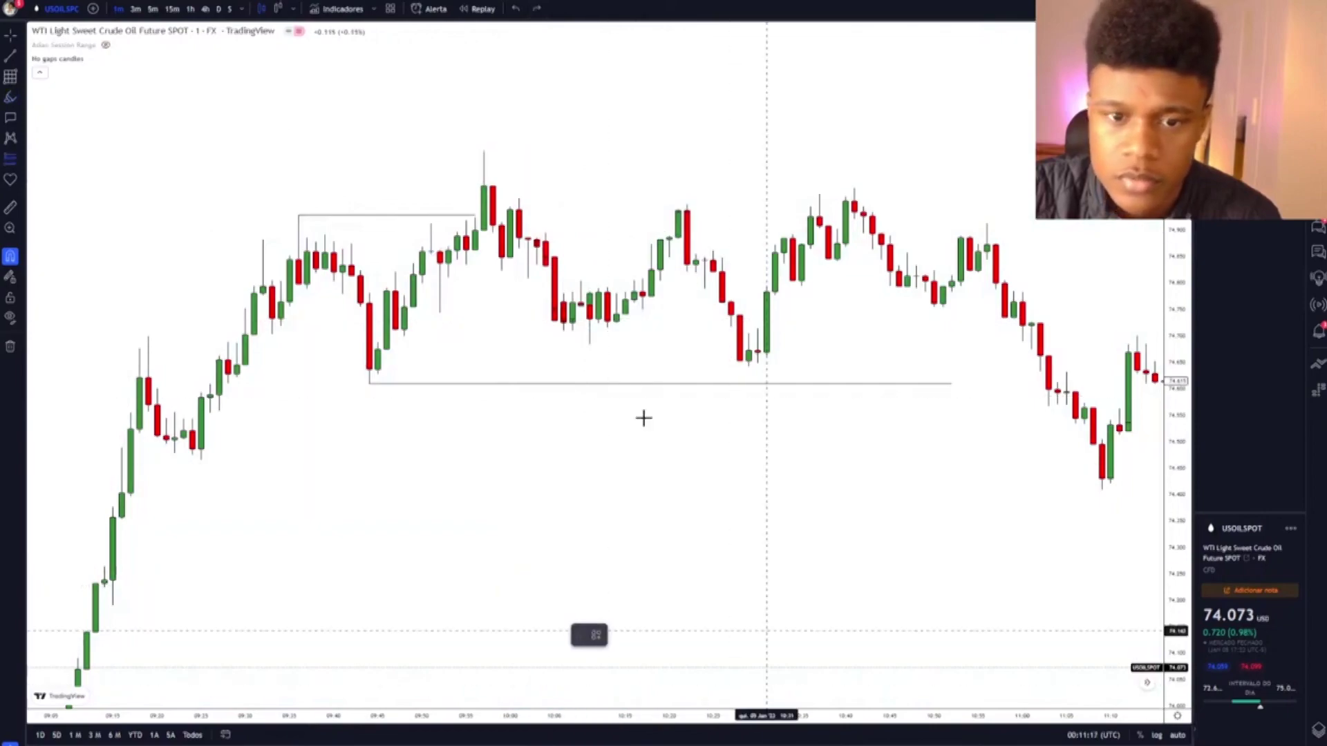
{"action": "left_click", "coordinate": [641, 219]}
{"action": "left_click_drag", "start_coordinate": [642, 88], "coordinate": [635, 148]}
Lower the short position's profit target to about 74.10
{"action": "scroll", "coordinate": [723, 383], "scroll_direction": "down", "scroll_amount": 4}
{"action": "left_click_drag", "start_coordinate": [891, 488], "coordinate": [532, 436]}
{"action": "scroll", "coordinate": [936, 453], "scroll_direction": "down", "scroll_amount": 3}
{"action": "left_click_drag", "start_coordinate": [986, 480], "coordinate": [453, 492]}
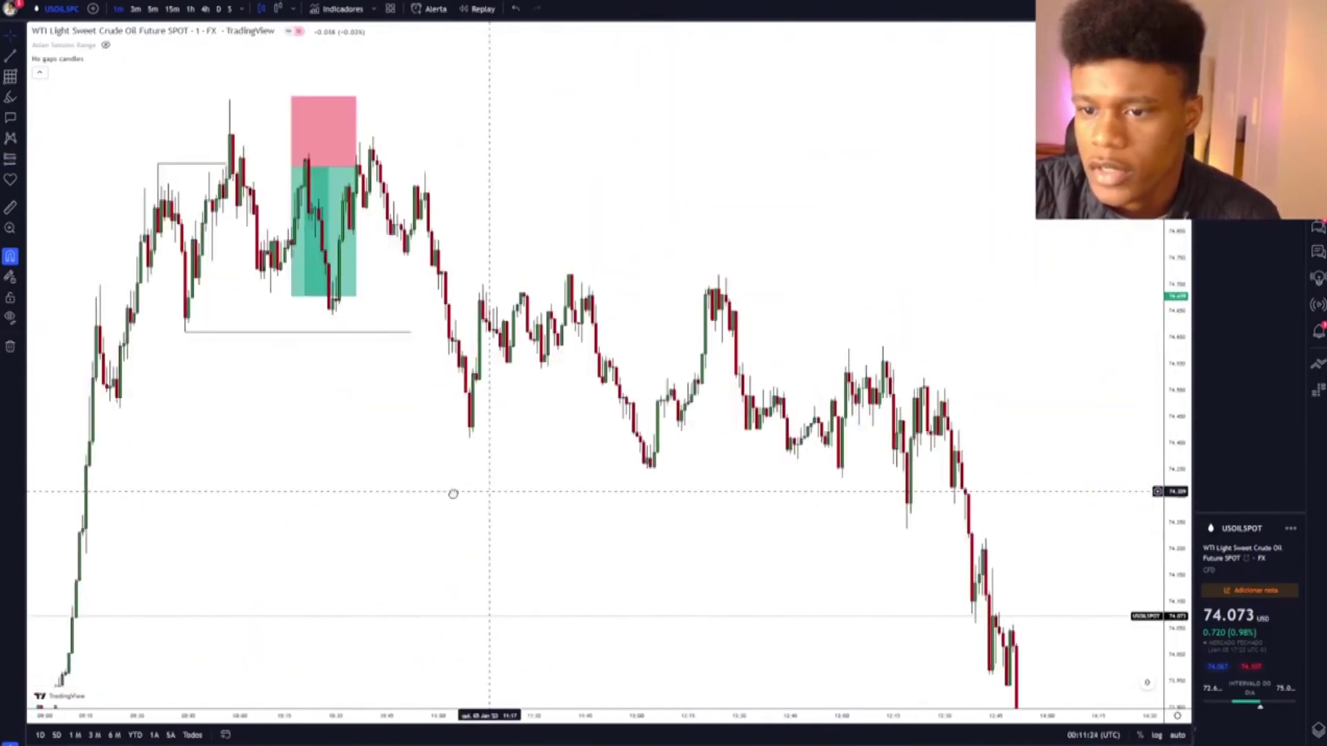
{"action": "scroll", "coordinate": [619, 513], "scroll_direction": "down", "scroll_amount": 3}
{"action": "left_click_drag", "start_coordinate": [620, 513], "coordinate": [821, 519]}
{"action": "scroll", "coordinate": [939, 524], "scroll_direction": "up", "scroll_amount": 3}
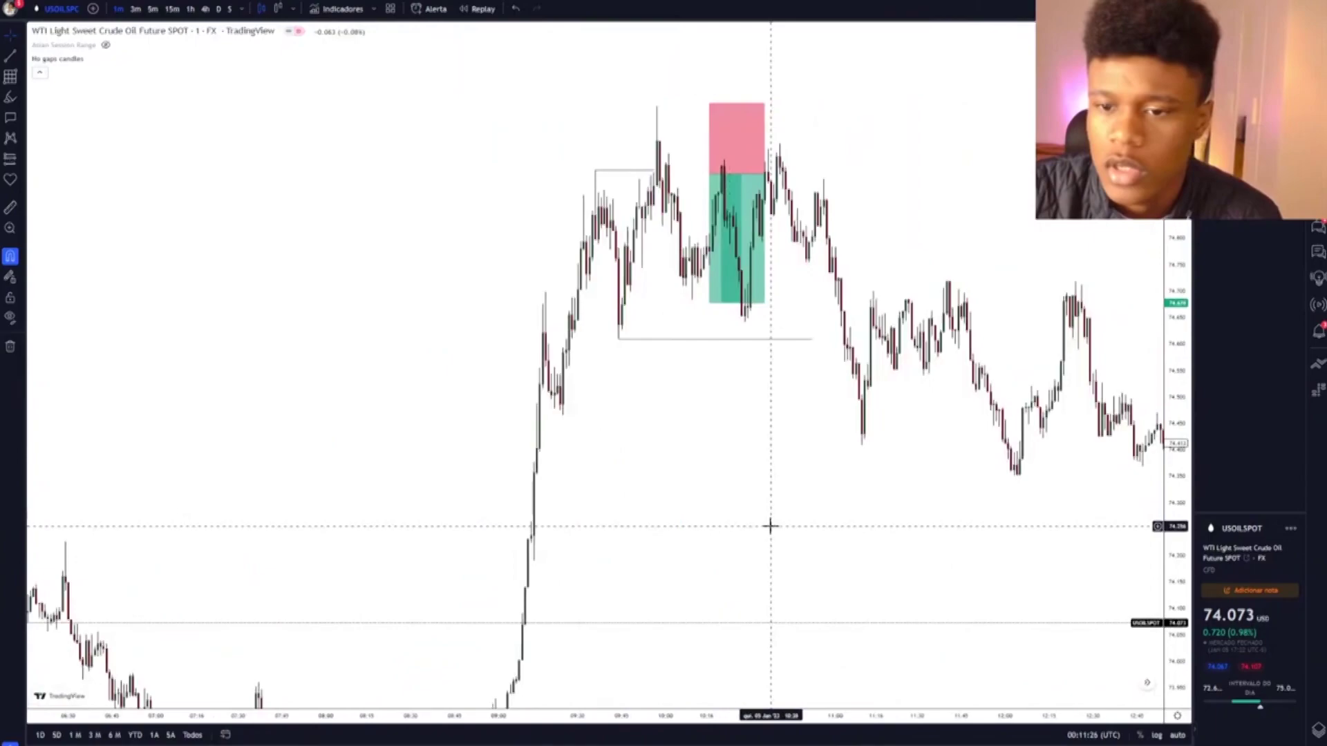
{"action": "left_click", "coordinate": [812, 343]}
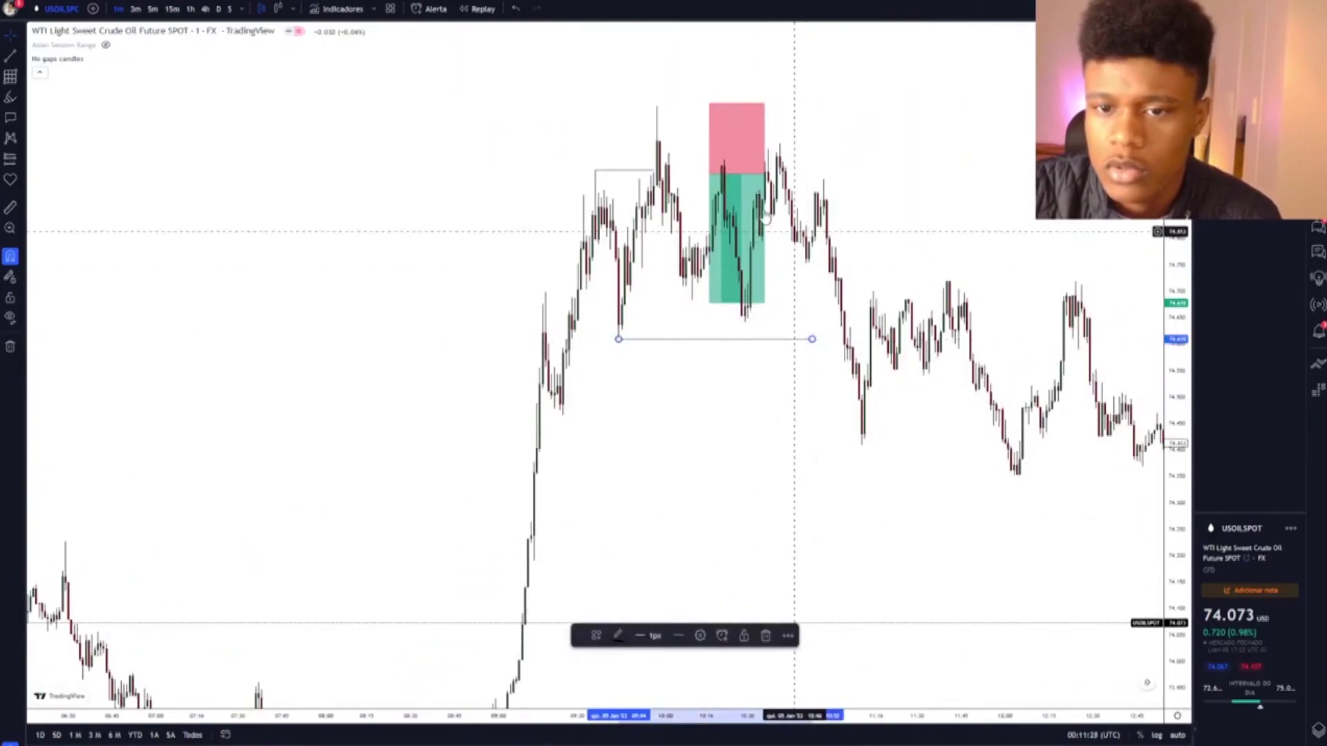
{"action": "left_click", "coordinate": [727, 250]}
{"action": "mouse_move", "coordinate": [709, 302]}
{"action": "left_mouse_down"}
{"action": "mouse_move", "coordinate": [755, 625]}
{"action": "mouse_move", "coordinate": [755, 606]}
{"action": "left_mouse_up"}
Lower the short position's target further, to about 1.423 below entry
{"action": "left_click_drag", "start_coordinate": [886, 526], "coordinate": [752, 395]}
{"action": "scroll", "coordinate": [941, 407], "scroll_direction": "down", "scroll_amount": 3}
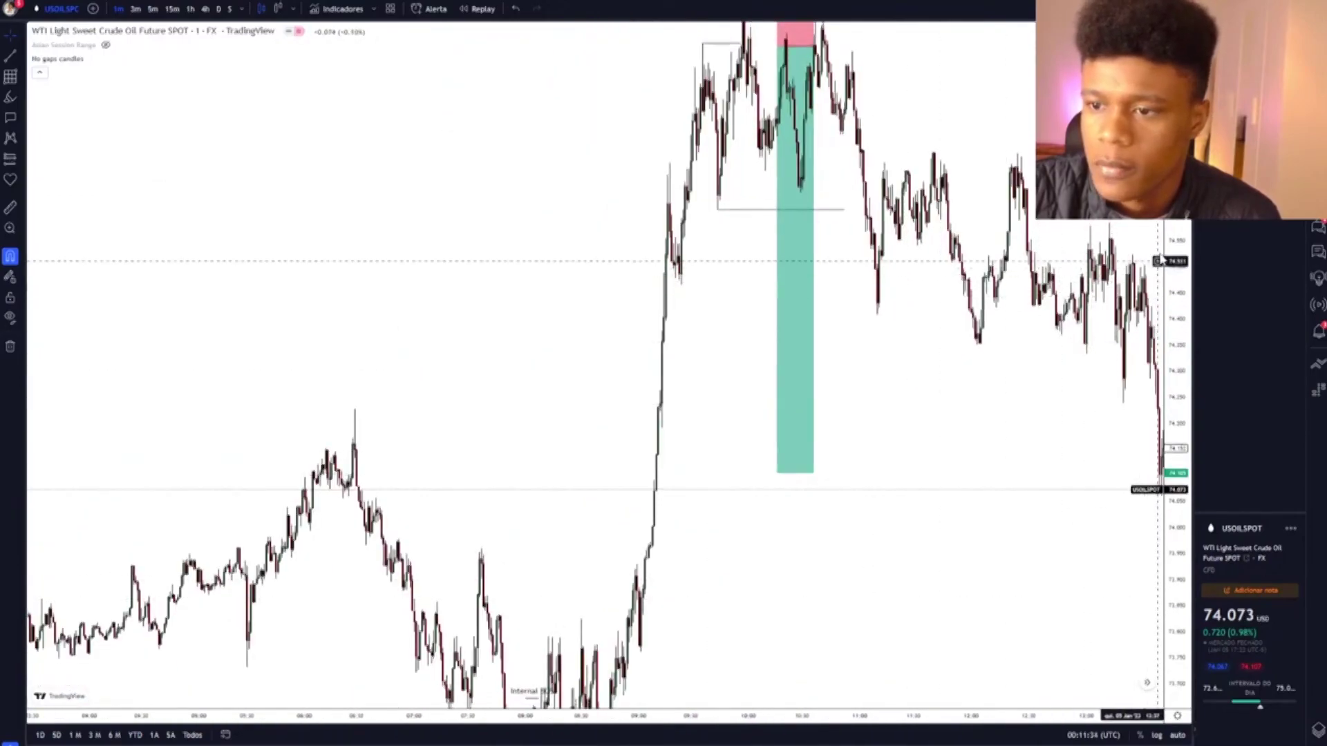
{"action": "scroll", "coordinate": [1018, 394], "scroll_direction": "down", "scroll_amount": 5}
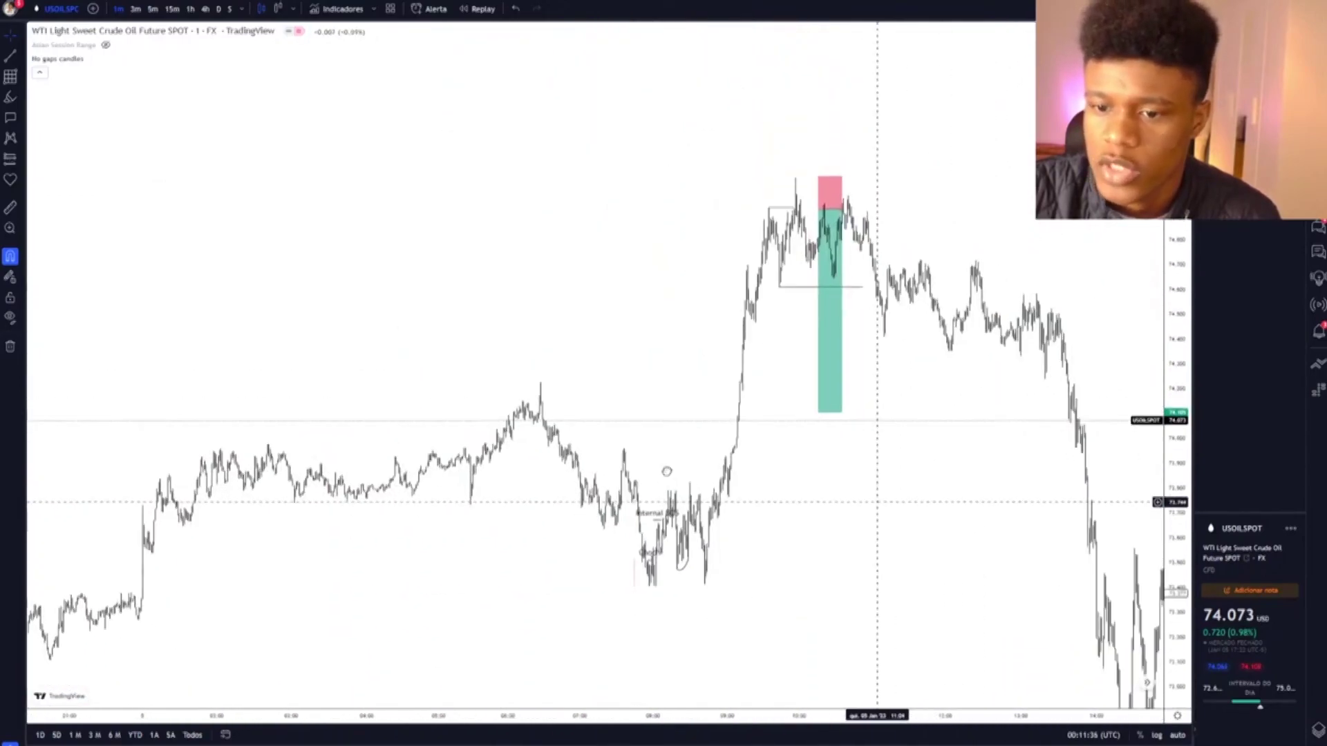
{"action": "left_click_drag", "start_coordinate": [877, 501], "coordinate": [646, 438]}
{"action": "left_click", "coordinate": [596, 360]}
{"action": "left_click_drag", "start_coordinate": [584, 375], "coordinate": [605, 526]}
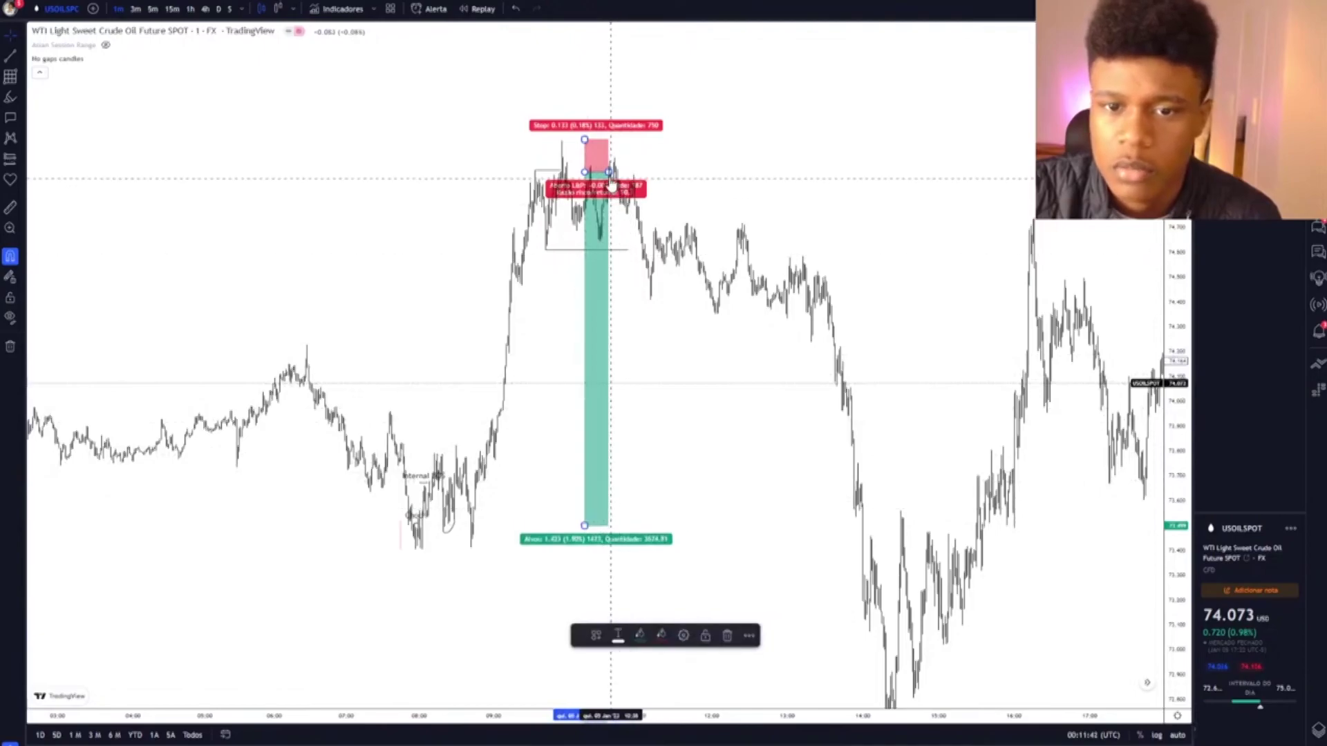
Extend the short position to about 14:04, where price reaches its target, and delete the position
{"action": "left_click_drag", "start_coordinate": [608, 172], "coordinate": [868, 183]}
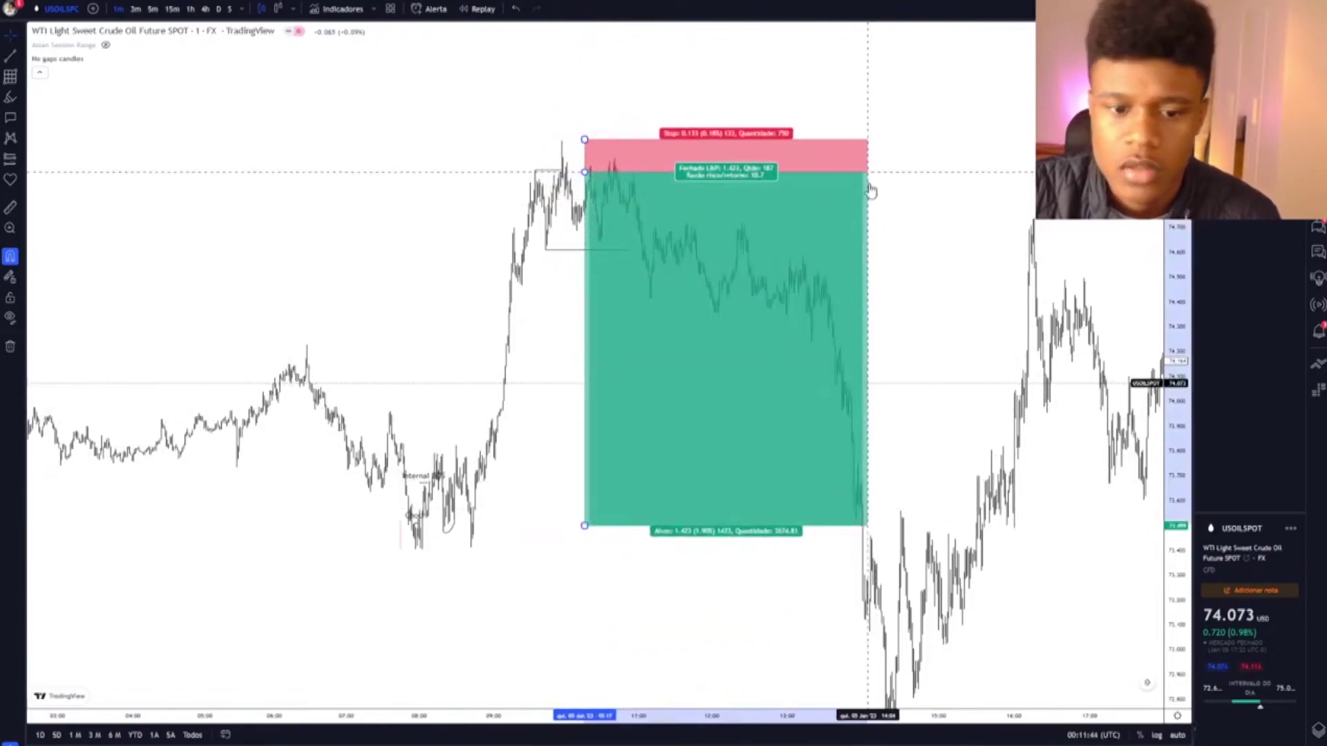
{"action": "left_click_drag", "start_coordinate": [784, 594], "coordinate": [642, 408]}
{"action": "left_click", "coordinate": [726, 634]}
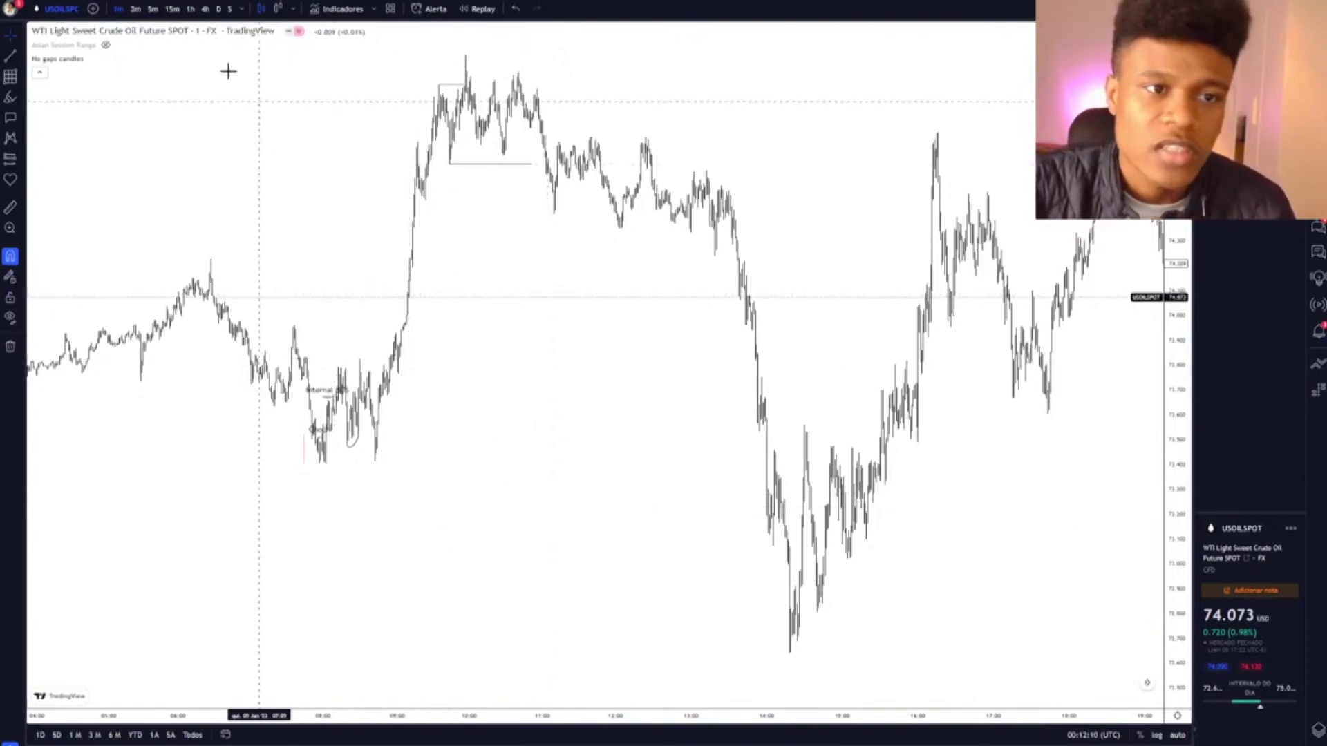
Switch the chart to the 15-minute timeframe, show the Asian Session Range indicator again and reset the view to the latest sessions
{"action": "left_click", "coordinate": [172, 8]}
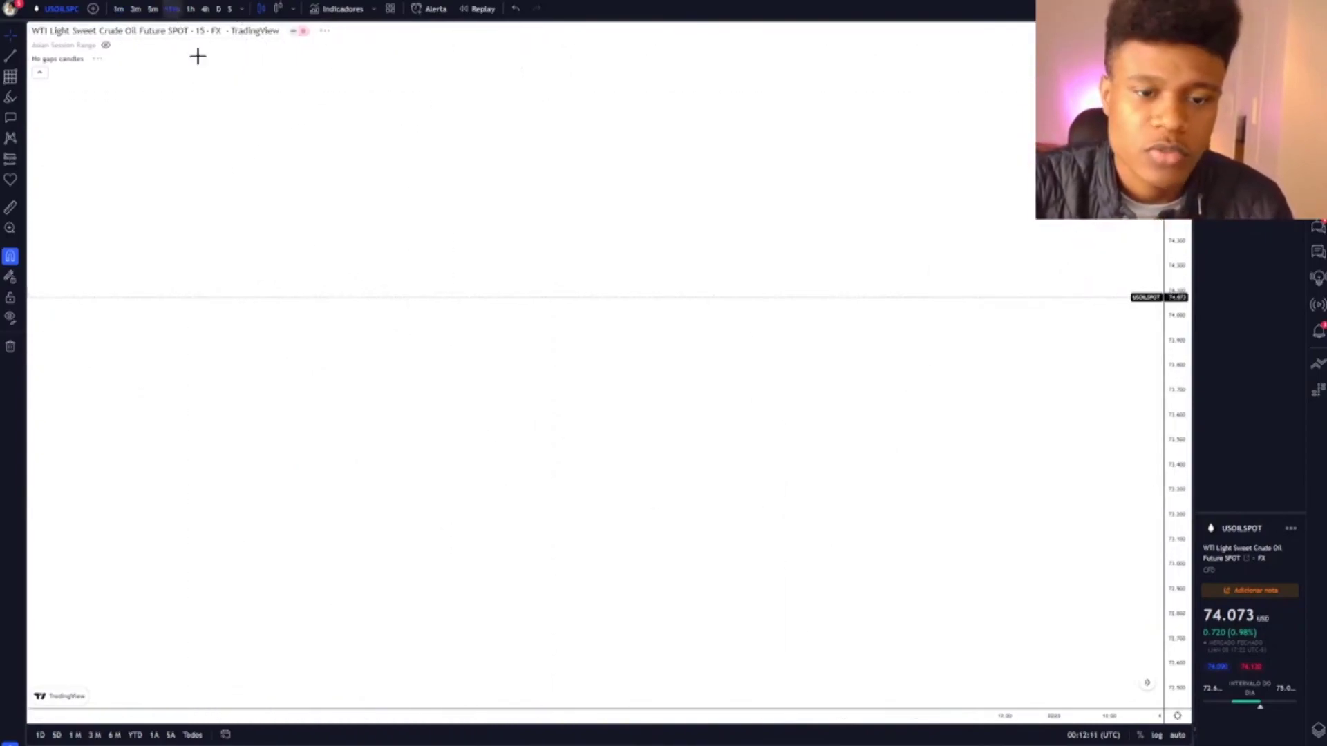
{"action": "left_click", "coordinate": [105, 46]}
{"action": "left_click", "coordinate": [656, 682]}
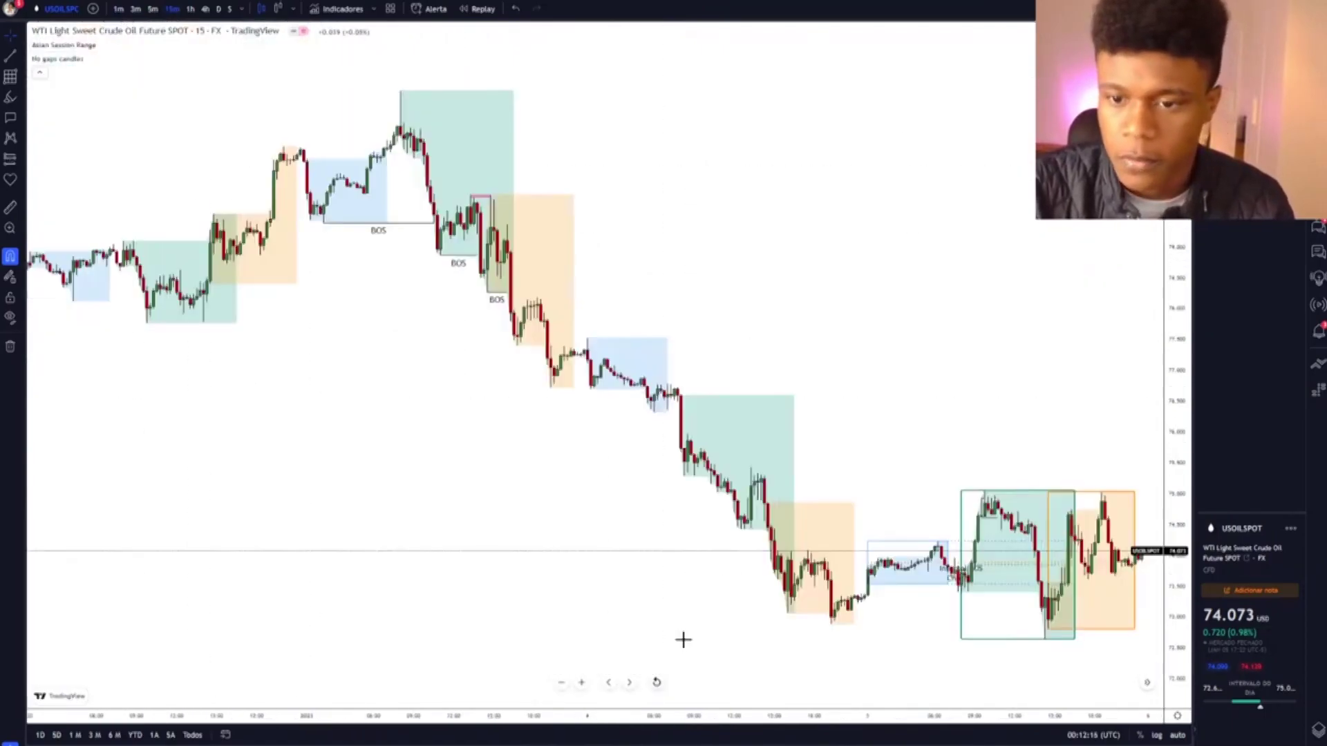
{"action": "scroll", "coordinate": [781, 483], "scroll_direction": "up", "scroll_amount": 10}
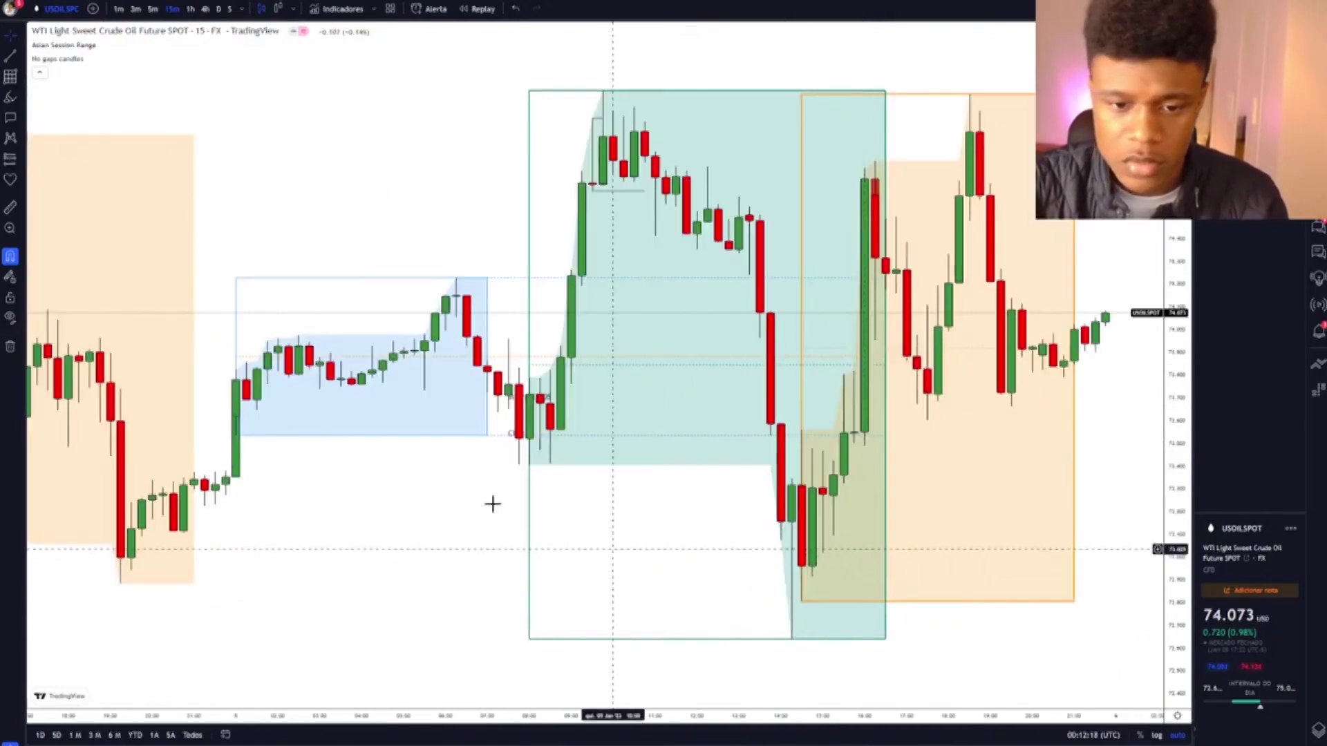
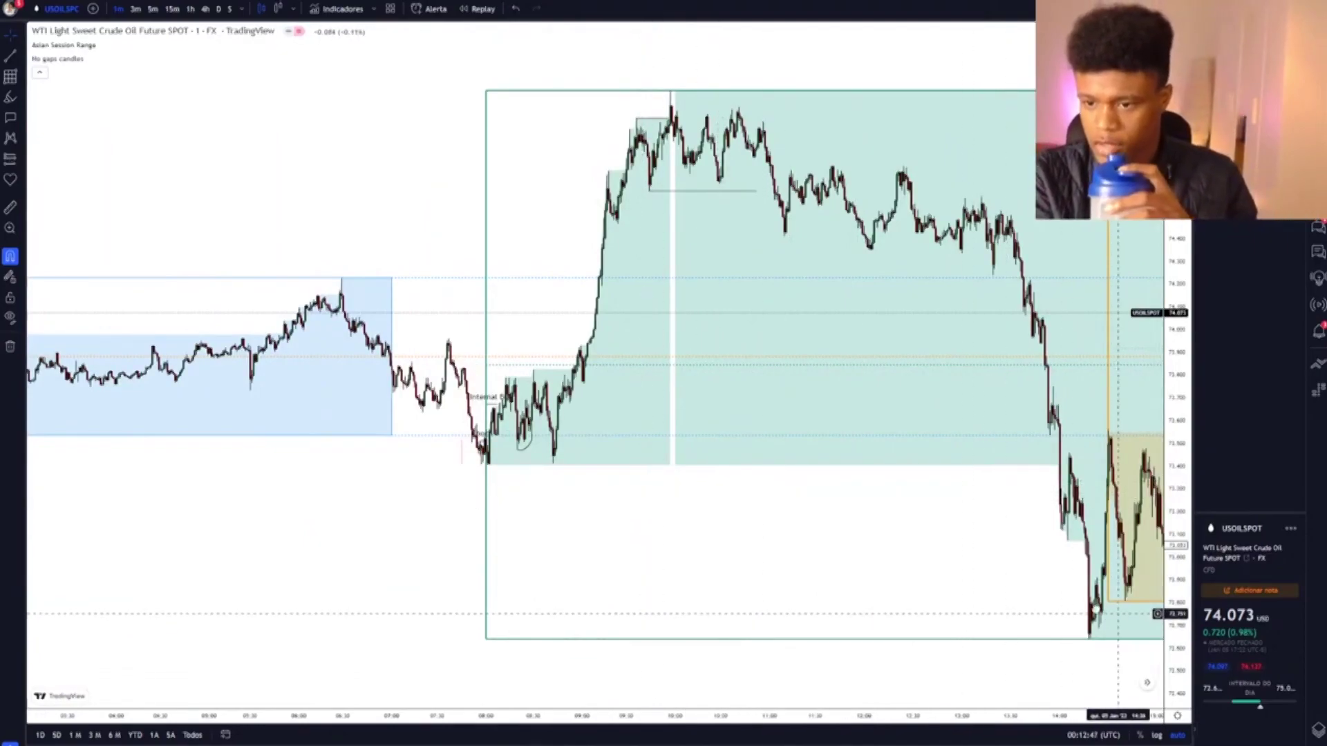
Draw a horizontal line from the swing high near 73.46 to the upward break and apply the saved bos template
{"action": "left_click_drag", "start_coordinate": [1082, 611], "coordinate": [996, 569]}
{"action": "scroll", "coordinate": [796, 606], "scroll_direction": "up", "scroll_amount": 3}
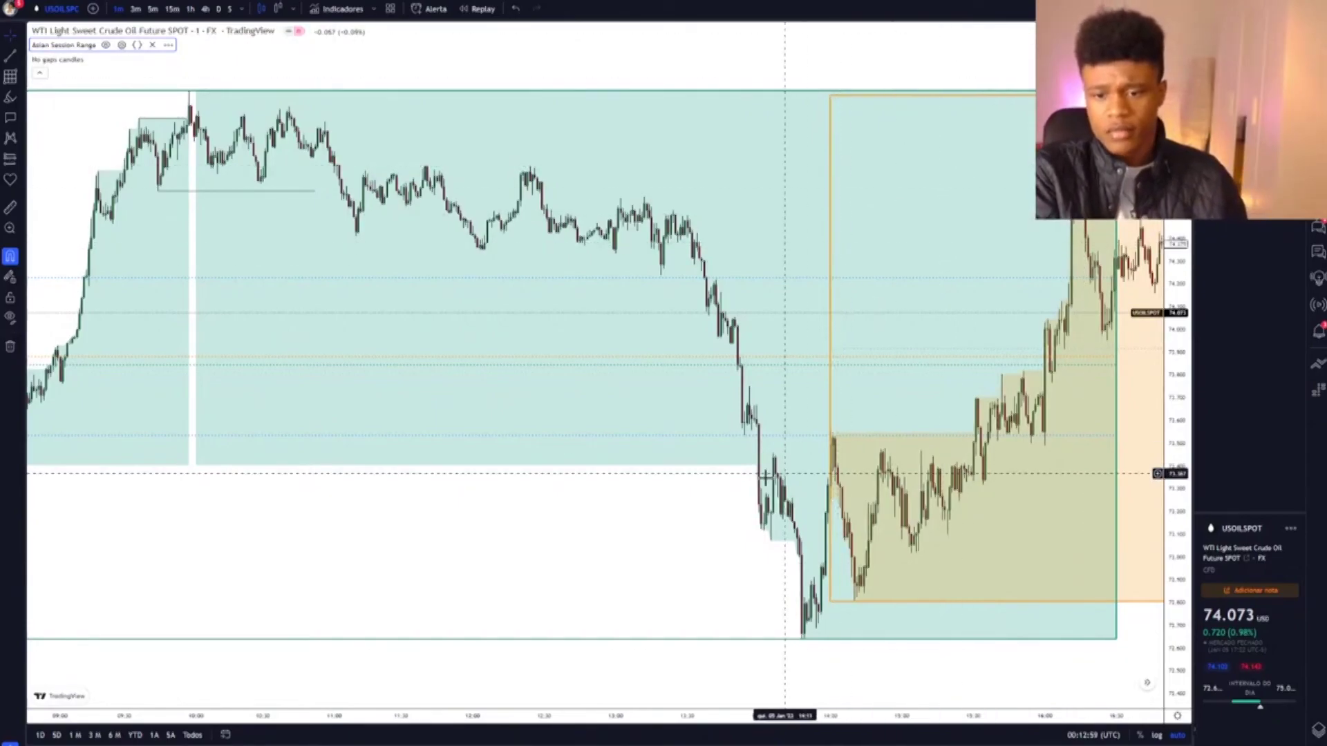
{"action": "scroll", "coordinate": [765, 479], "scroll_direction": "up", "scroll_amount": 3}
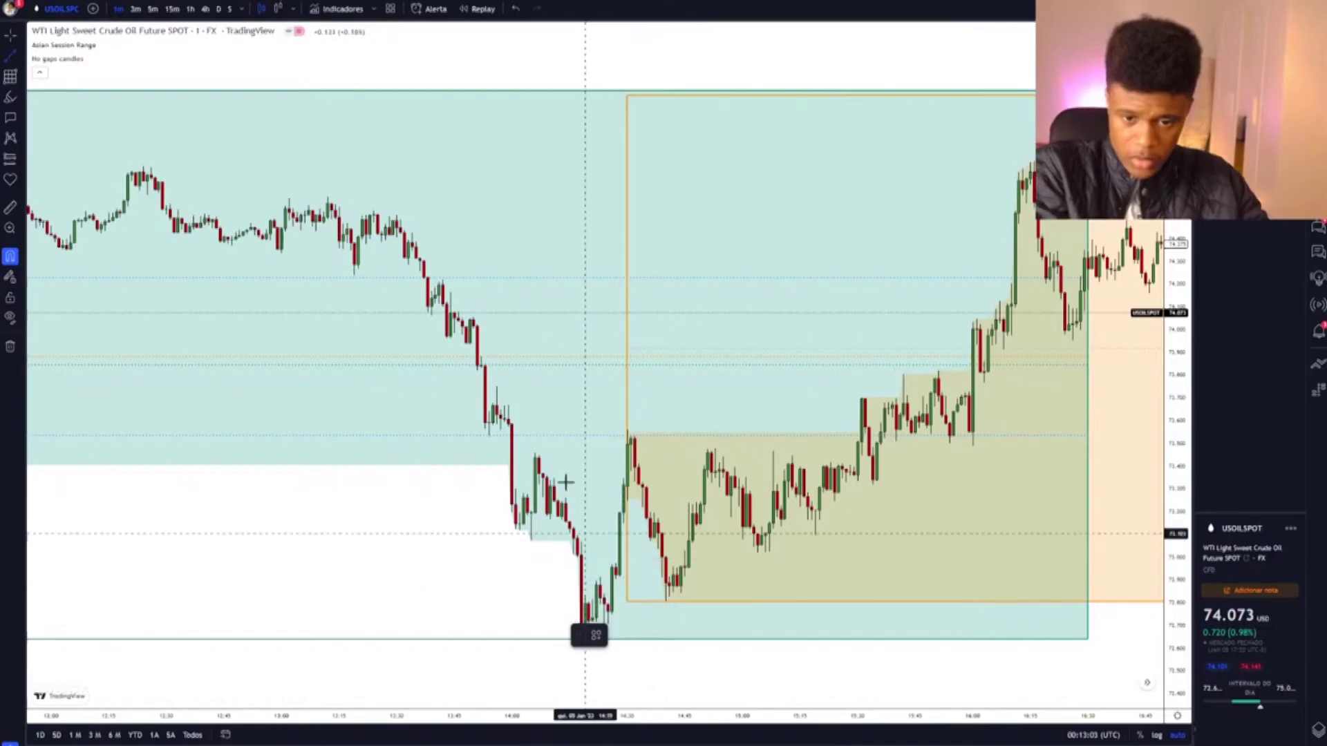
{"action": "left_click_drag", "start_coordinate": [534, 453], "coordinate": [619, 456]}
{"action": "left_click", "coordinate": [598, 637]}
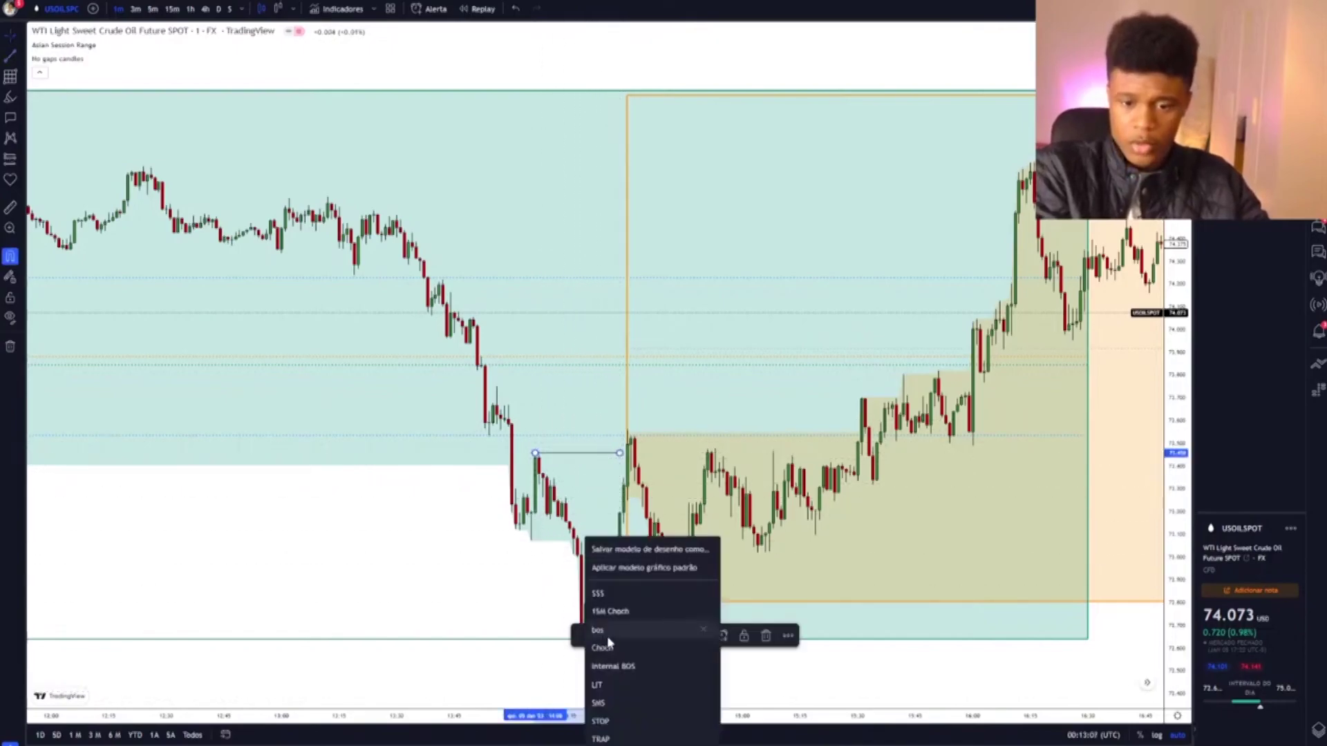
{"action": "left_click", "coordinate": [674, 655]}
{"action": "left_click", "coordinate": [701, 679]}
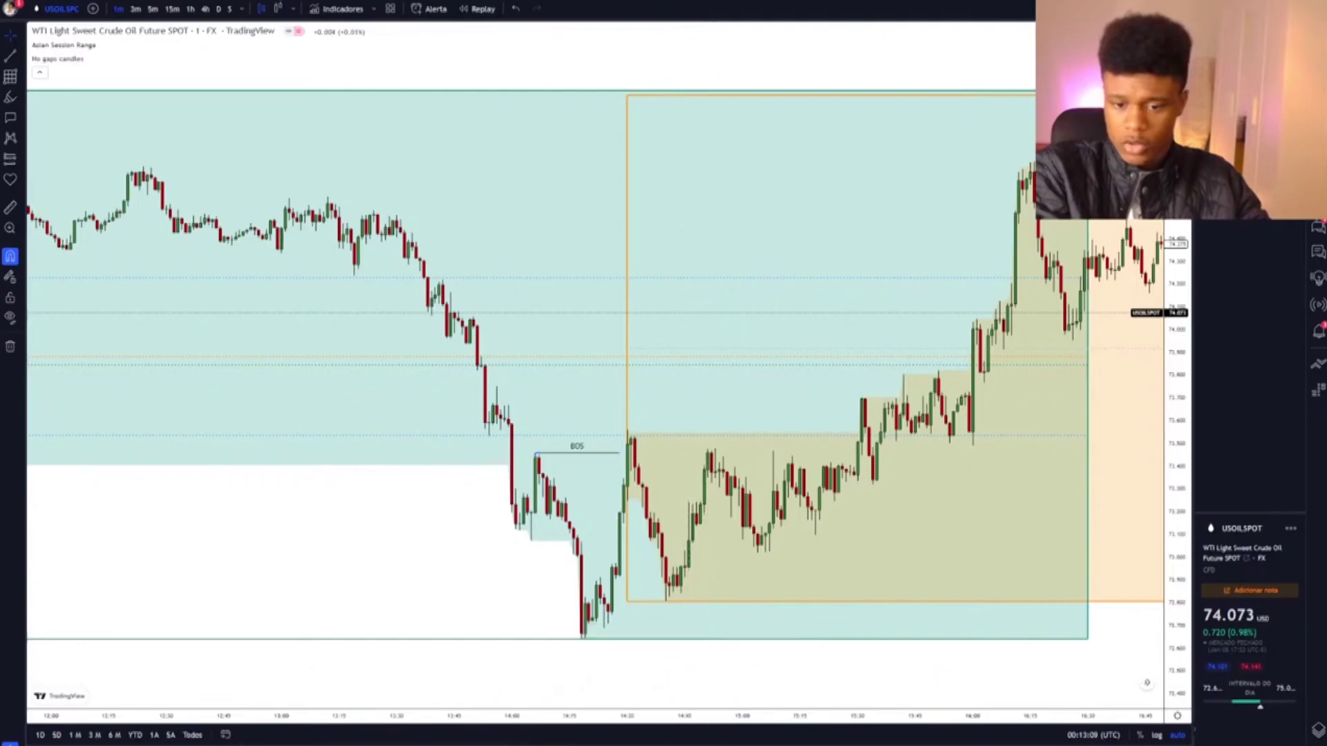
Place a Fibonacci retracement from about 72.80 to 72.92 on the rally's base and extend its levels to about 14:45
{"action": "left_click", "coordinate": [10, 158]}
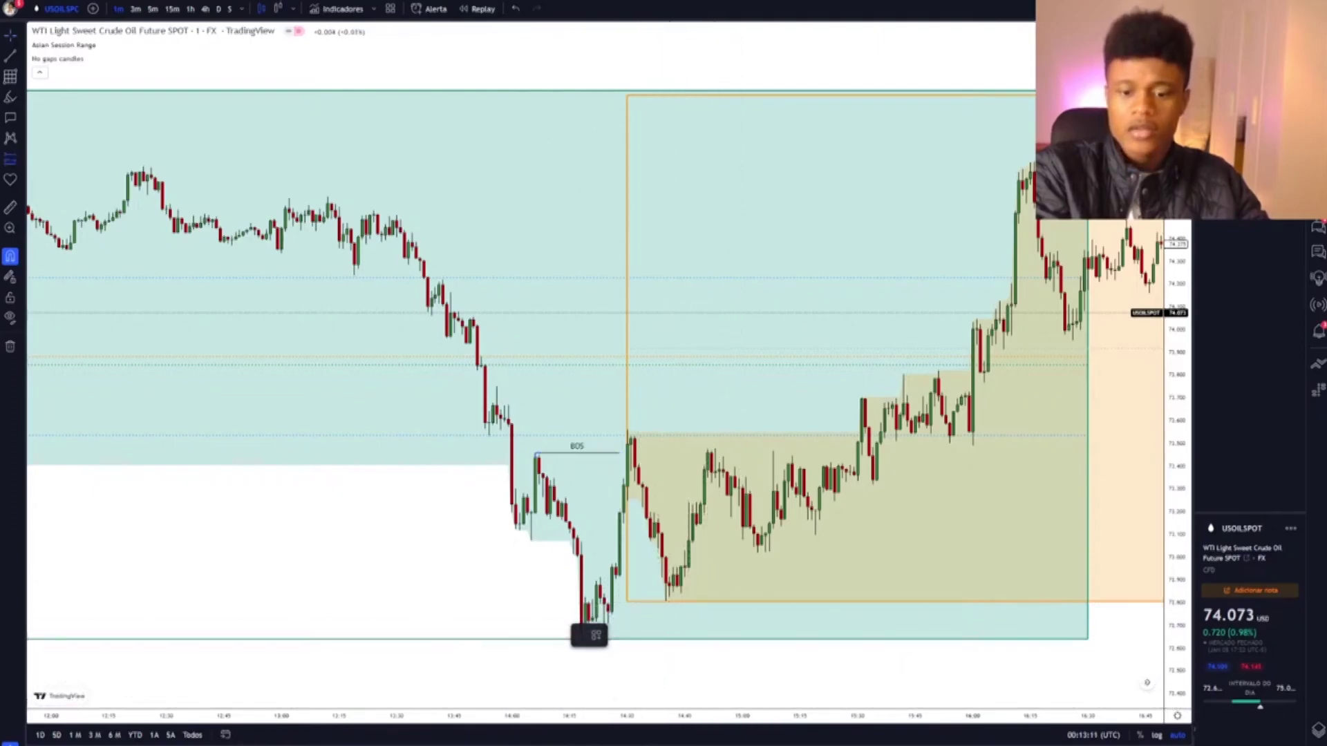
{"action": "left_click", "coordinate": [608, 603]}
{"action": "left_click", "coordinate": [616, 576]}
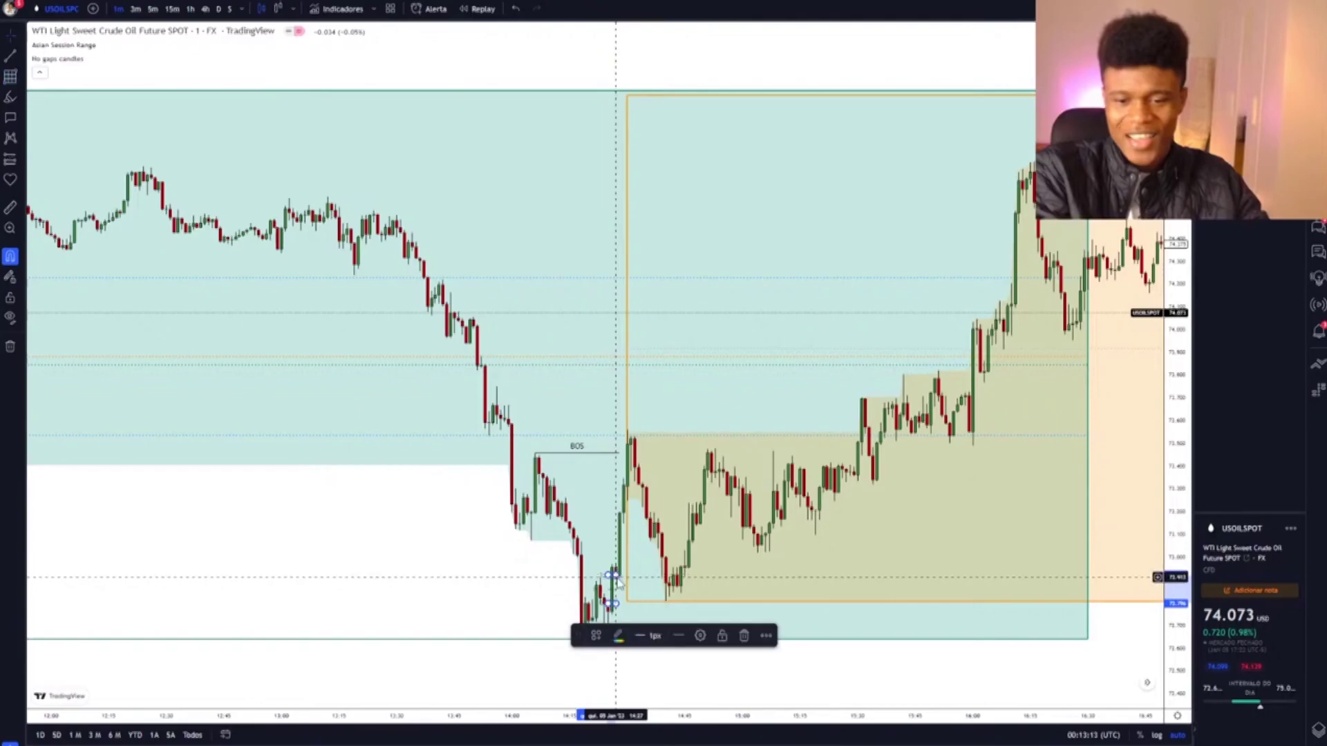
{"action": "left_click_drag", "start_coordinate": [615, 604], "coordinate": [686, 607]}
{"action": "left_click", "coordinate": [749, 693]}
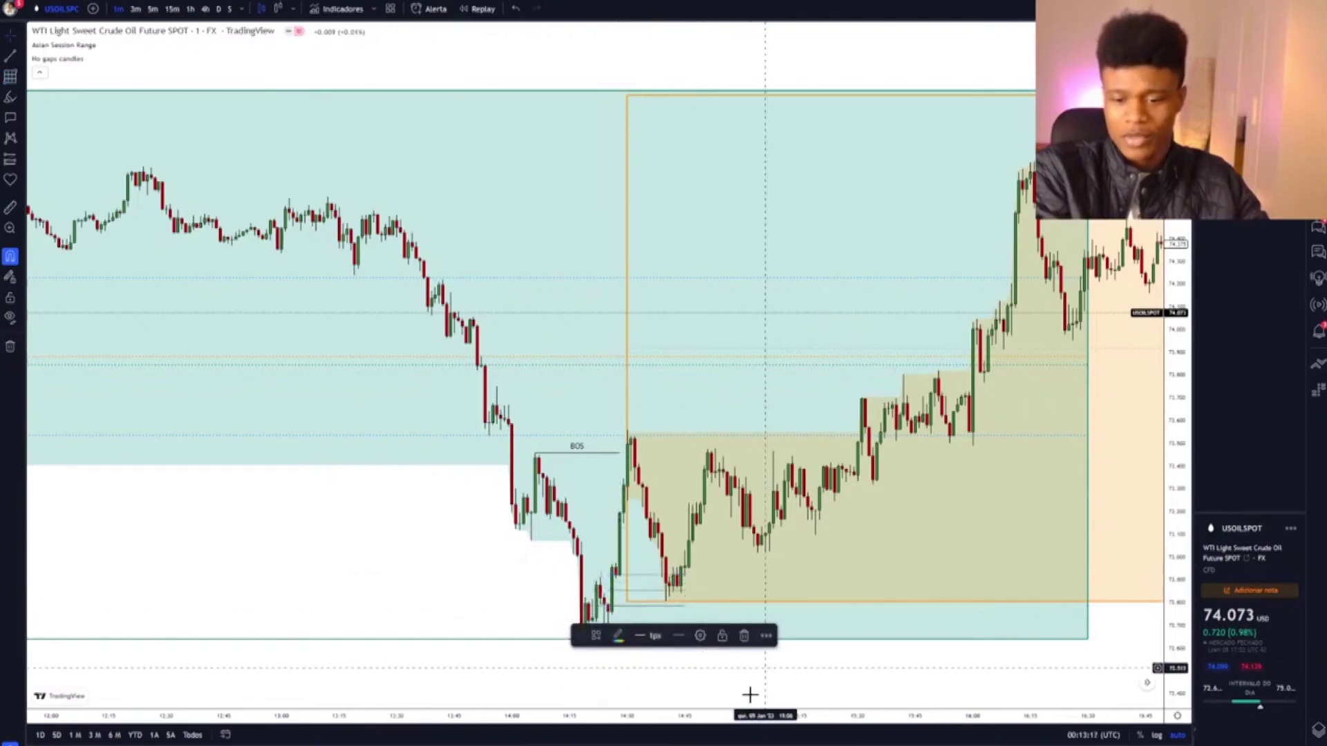
Place a long position at the Fibonacci 0.5 level and set its stop to about 0.234 below entry
{"action": "left_click", "coordinate": [791, 743]}
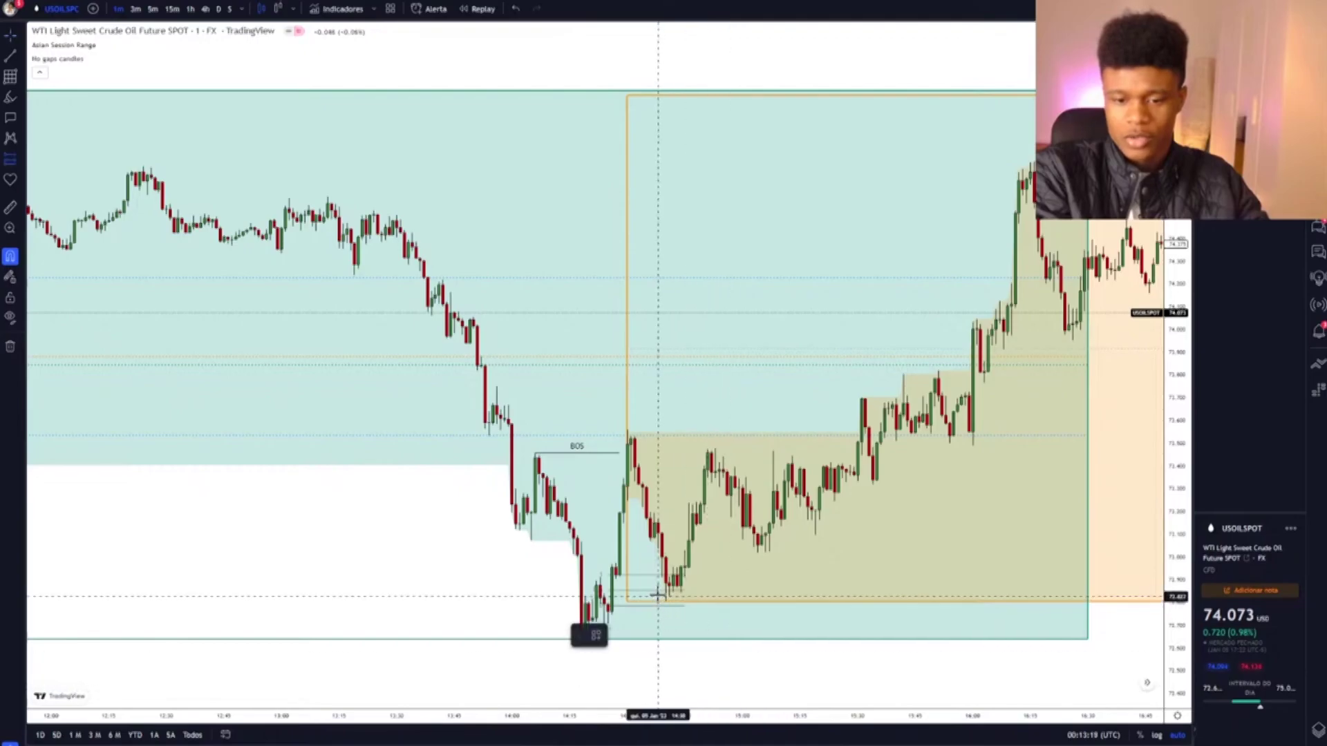
{"action": "left_click", "coordinate": [661, 615]}
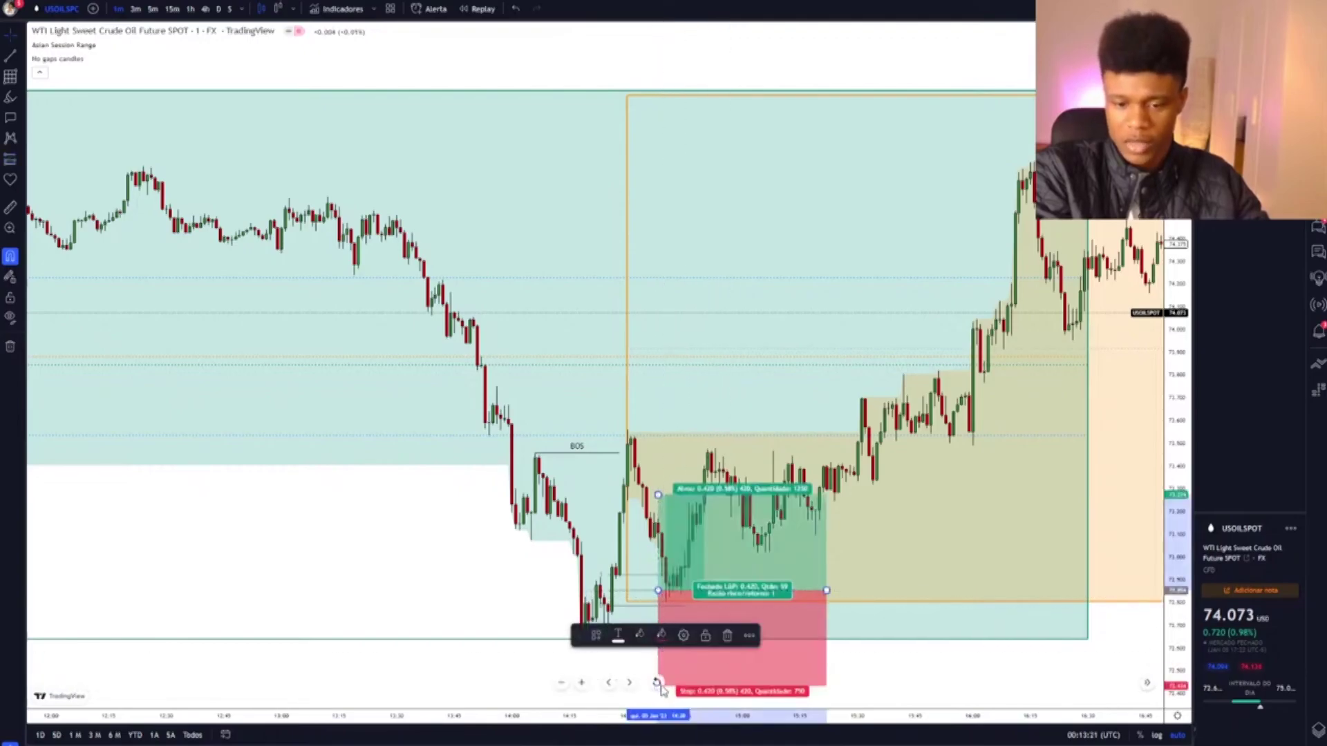
{"action": "left_click", "coordinate": [877, 654]}
{"action": "left_click_drag", "start_coordinate": [878, 654], "coordinate": [909, 649]}
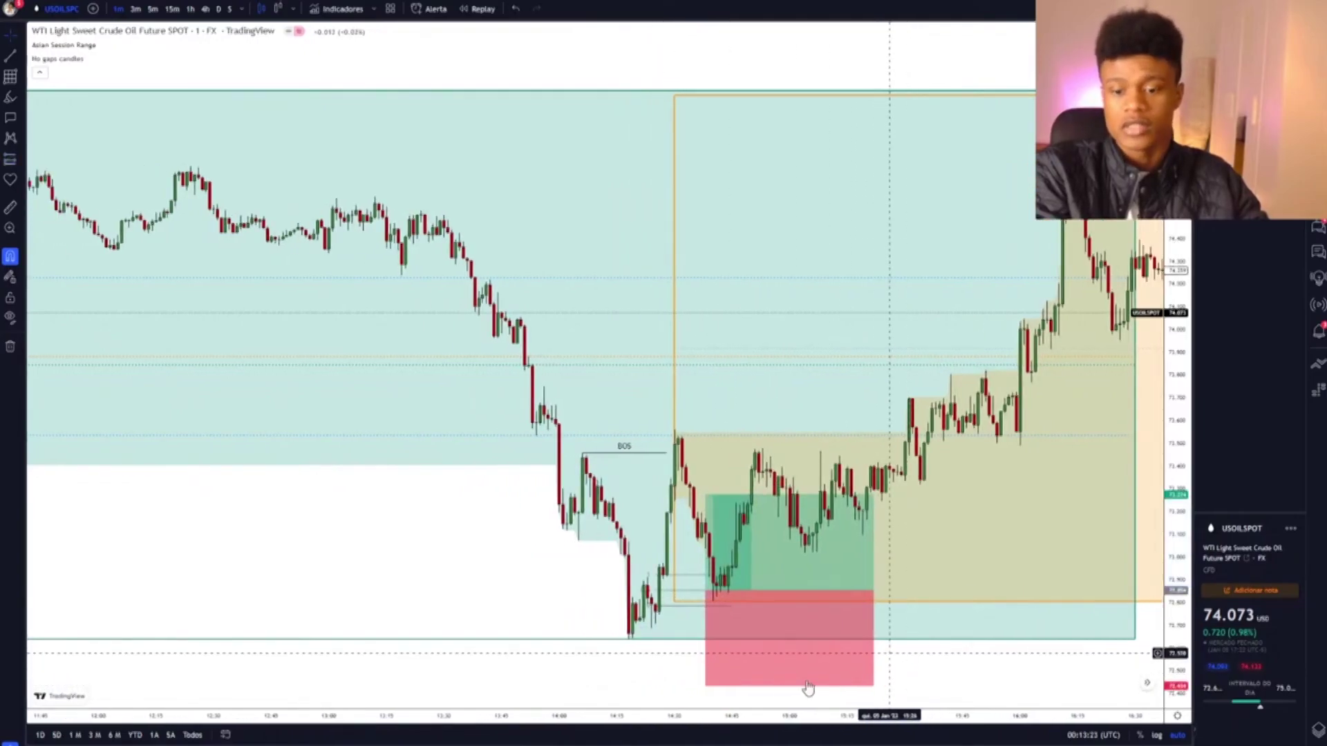
{"action": "left_click", "coordinate": [706, 684]}
{"action": "left_click_drag", "start_coordinate": [706, 684], "coordinate": [712, 643]}
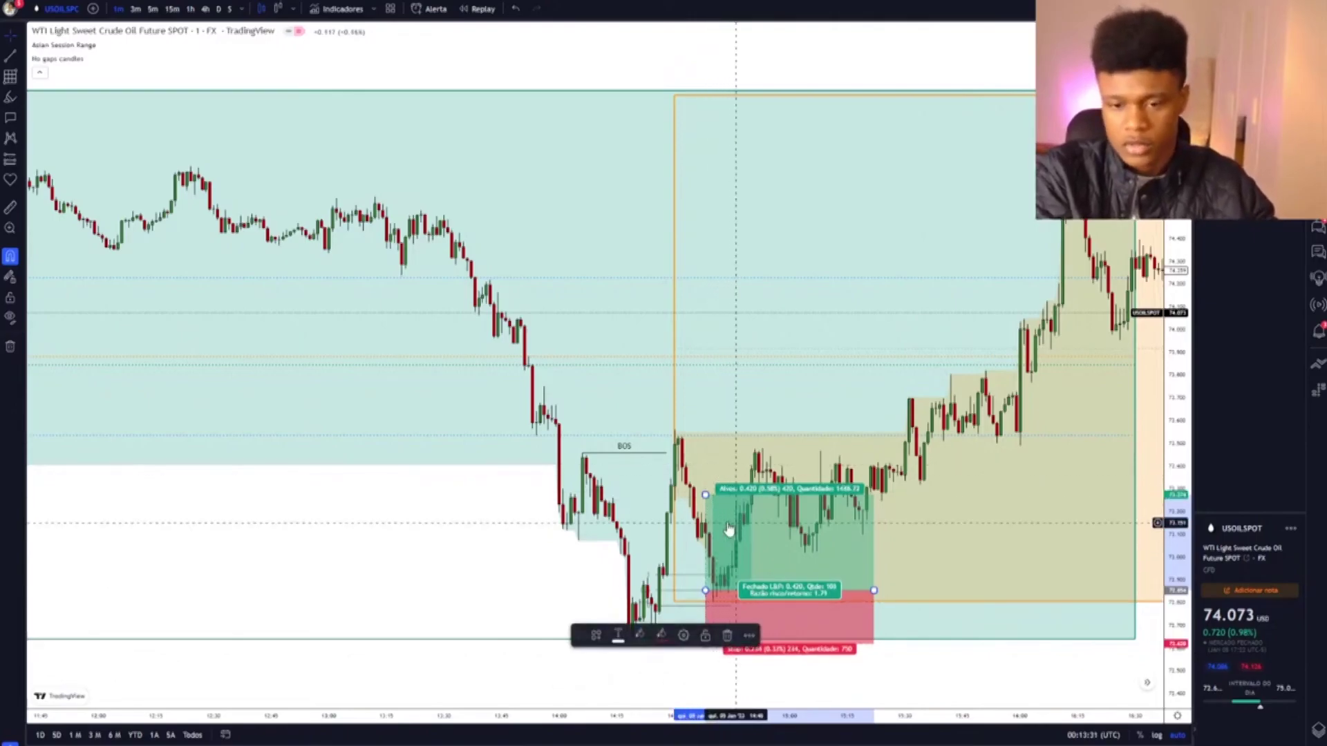
Raise the long position's profit target above the London session high, to about 2.352 above entry
{"action": "mouse_move", "coordinate": [705, 495]}
{"action": "left_mouse_down"}
{"action": "mouse_move", "coordinate": [758, 302]}
{"action": "mouse_move", "coordinate": [845, 102]}
{"action": "left_mouse_up"}
{"action": "scroll", "coordinate": [729, 483], "scroll_direction": "down", "scroll_amount": 2}
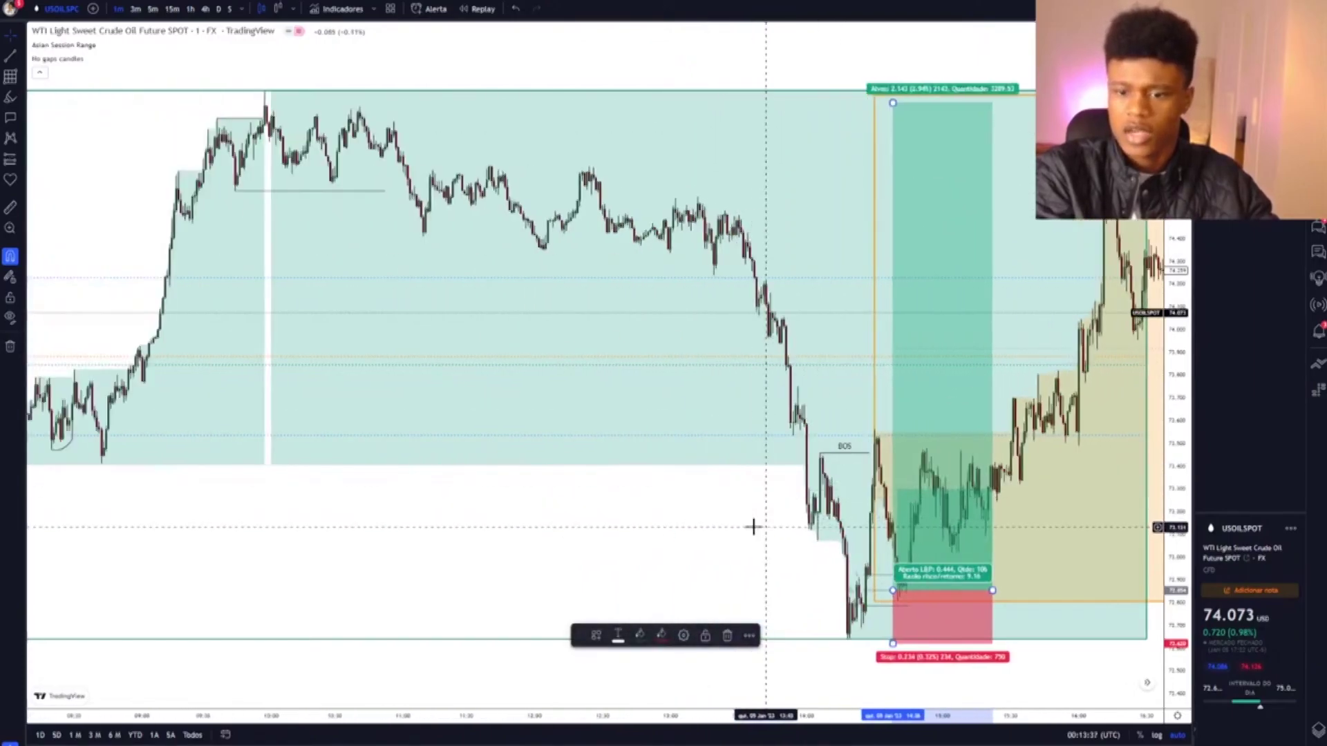
{"action": "left_click_drag", "start_coordinate": [752, 518], "coordinate": [362, 519]}
{"action": "scroll", "coordinate": [626, 530], "scroll_direction": "down", "scroll_amount": 1}
{"action": "scroll", "coordinate": [626, 531], "scroll_direction": "down", "scroll_amount": 1}
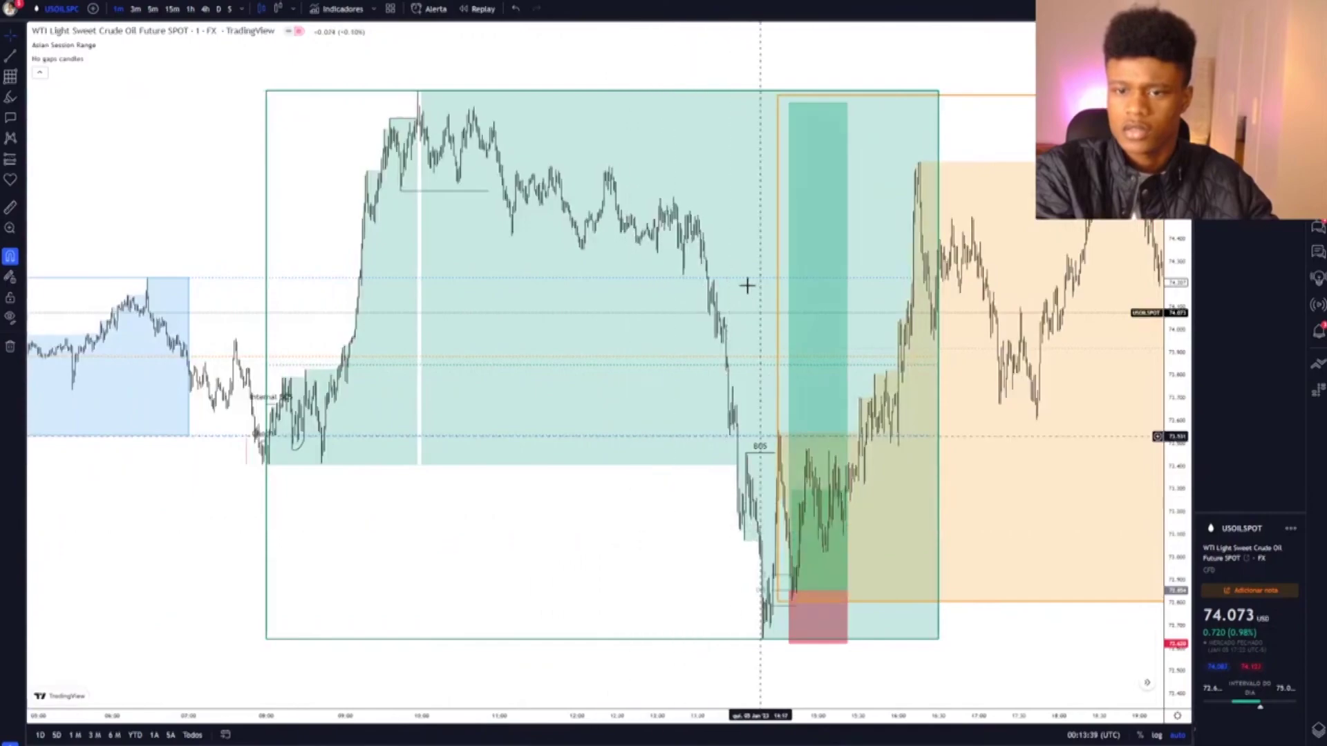
{"action": "left_click", "coordinate": [794, 228]}
{"action": "left_click_drag", "start_coordinate": [796, 101], "coordinate": [820, 54]}
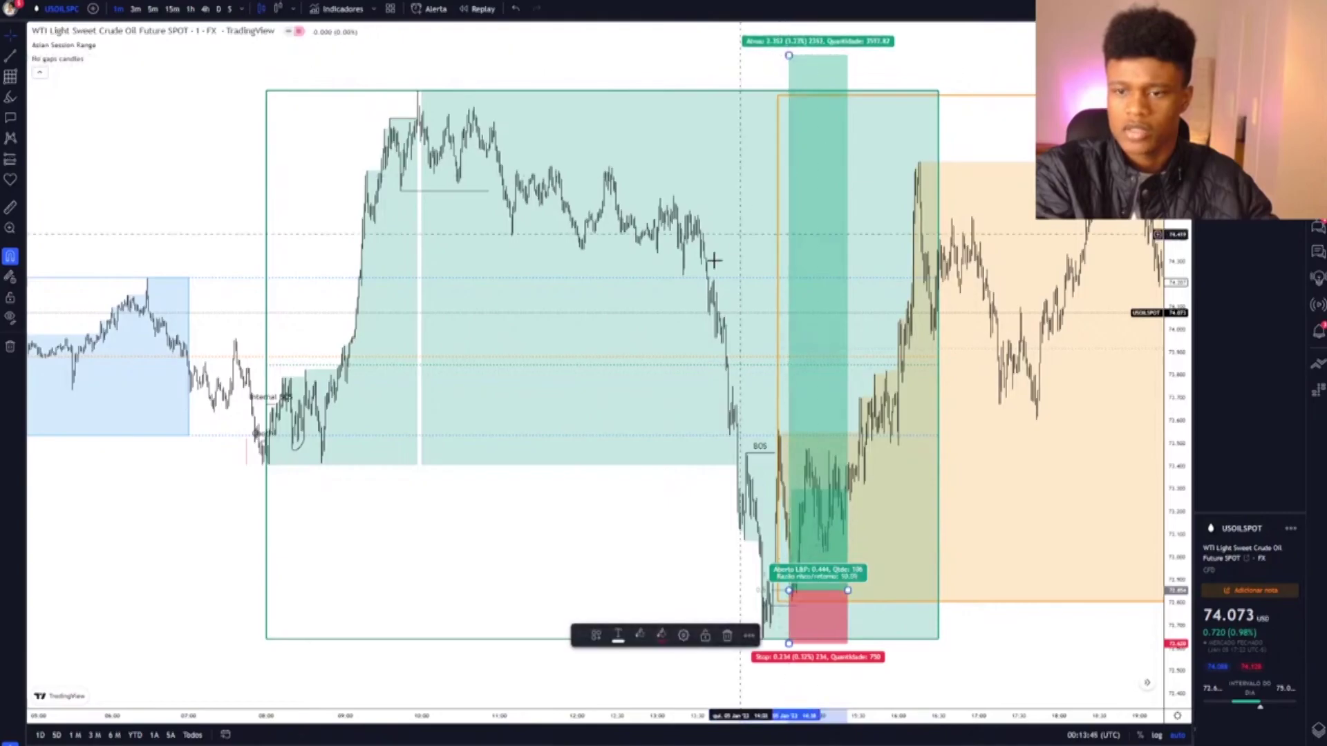
Extend the long position's duration through the New York session and past the latest candles
{"action": "left_click_drag", "start_coordinate": [711, 262], "coordinate": [530, 283]}
{"action": "scroll", "coordinate": [1011, 422], "scroll_direction": "down", "scroll_amount": 2}
{"action": "left_click_drag", "start_coordinate": [1077, 447], "coordinate": [707, 447]}
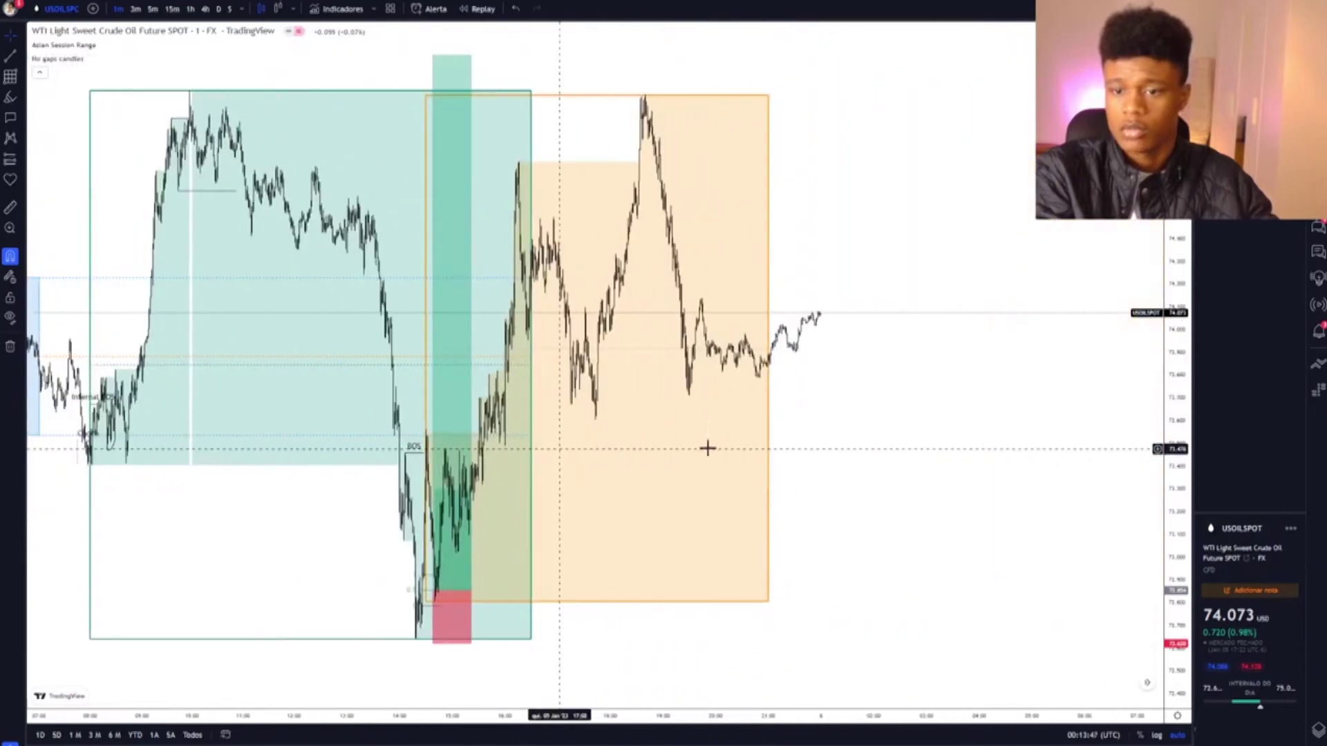
{"action": "left_click", "coordinate": [460, 510]}
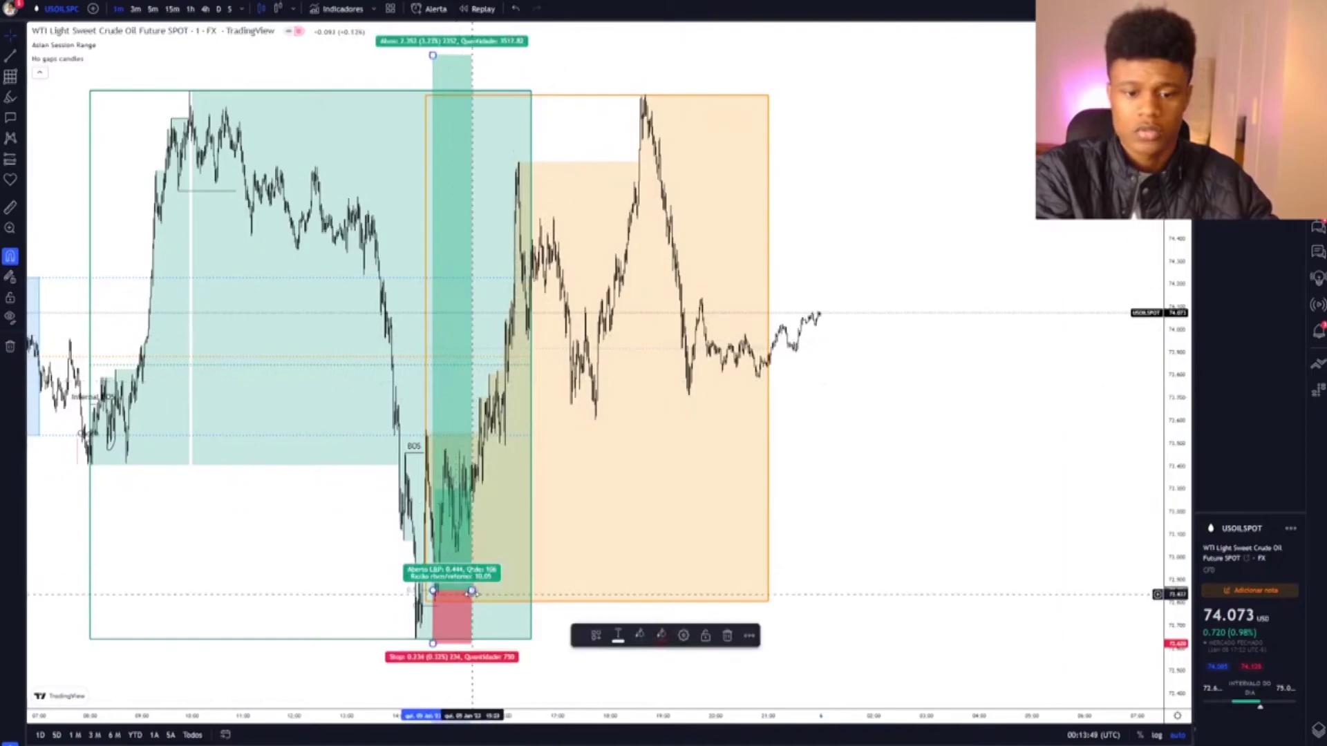
{"action": "left_click_drag", "start_coordinate": [472, 590], "coordinate": [935, 586]}
{"action": "scroll", "coordinate": [793, 557], "scroll_direction": "down", "scroll_amount": 3}
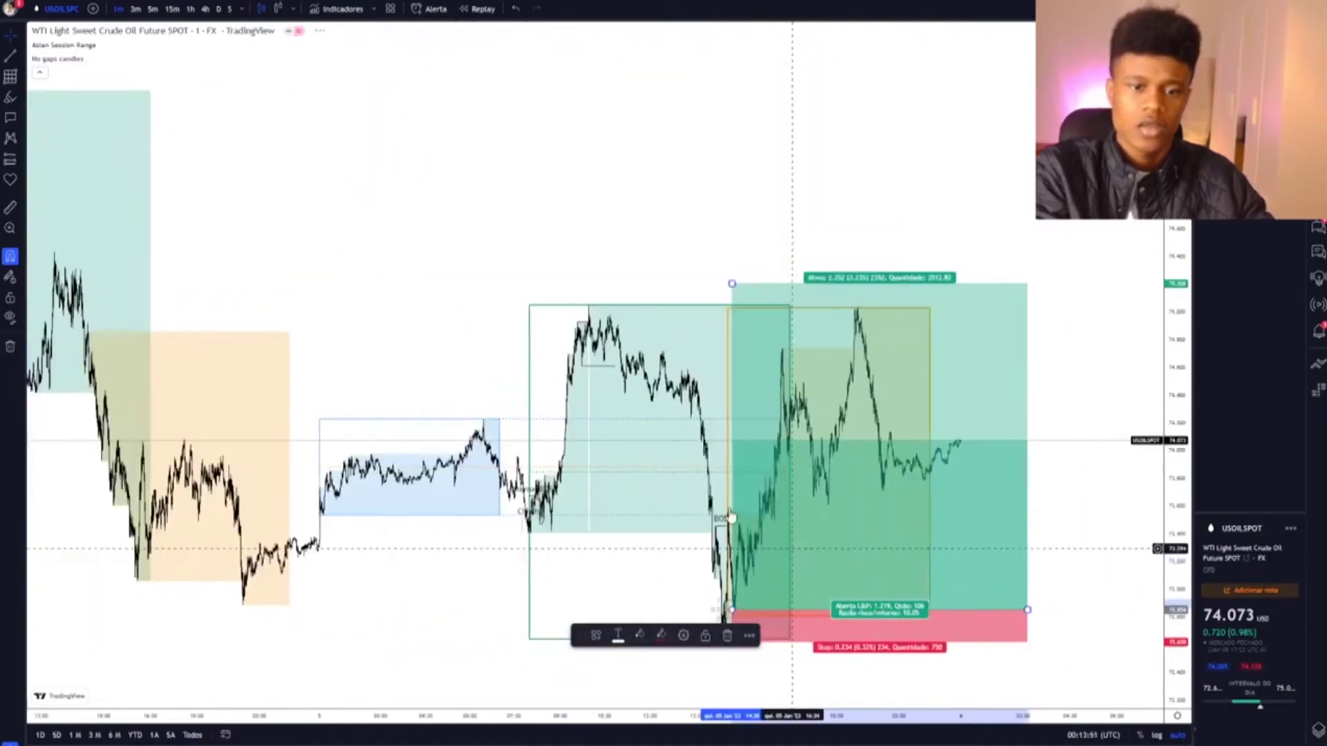
Switch the chart to the 15-minute timeframe and frame the latest sessions with the long position
{"action": "left_click", "coordinate": [172, 10]}
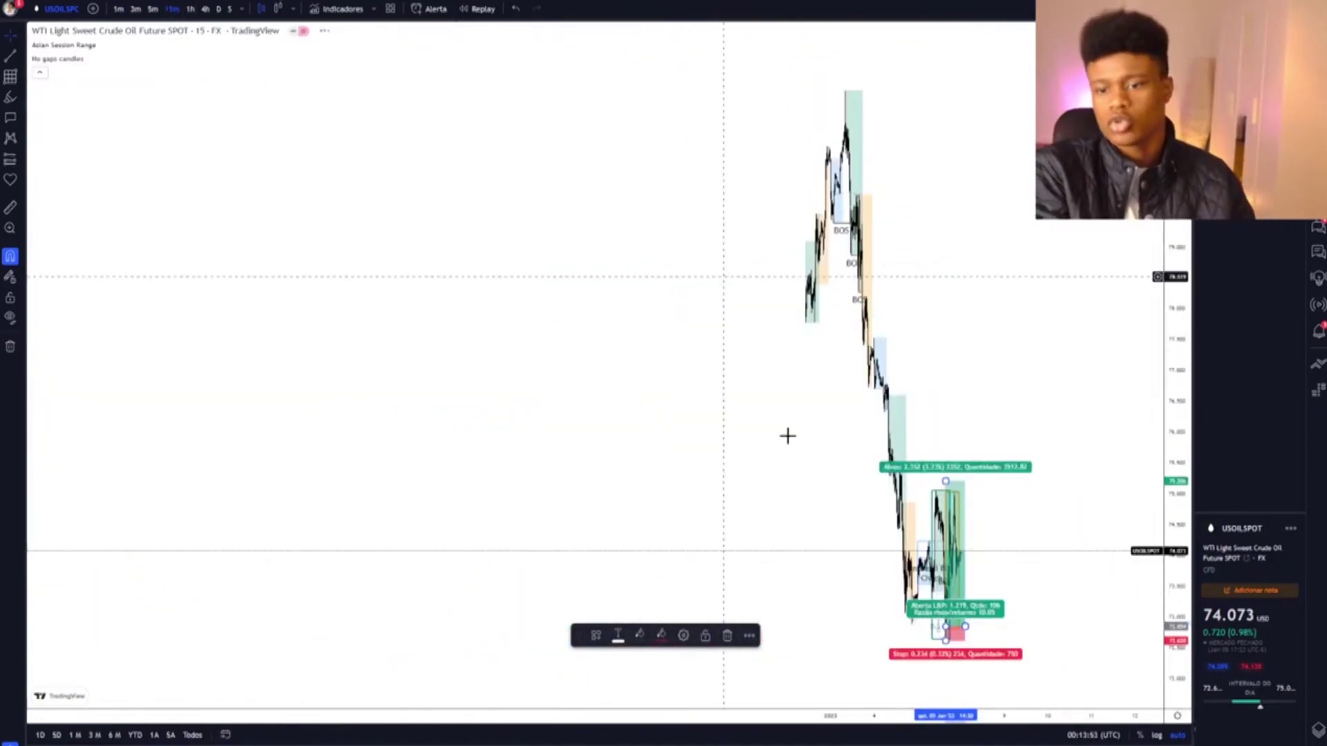
{"action": "left_click_drag", "start_coordinate": [495, 330], "coordinate": [951, 385]}
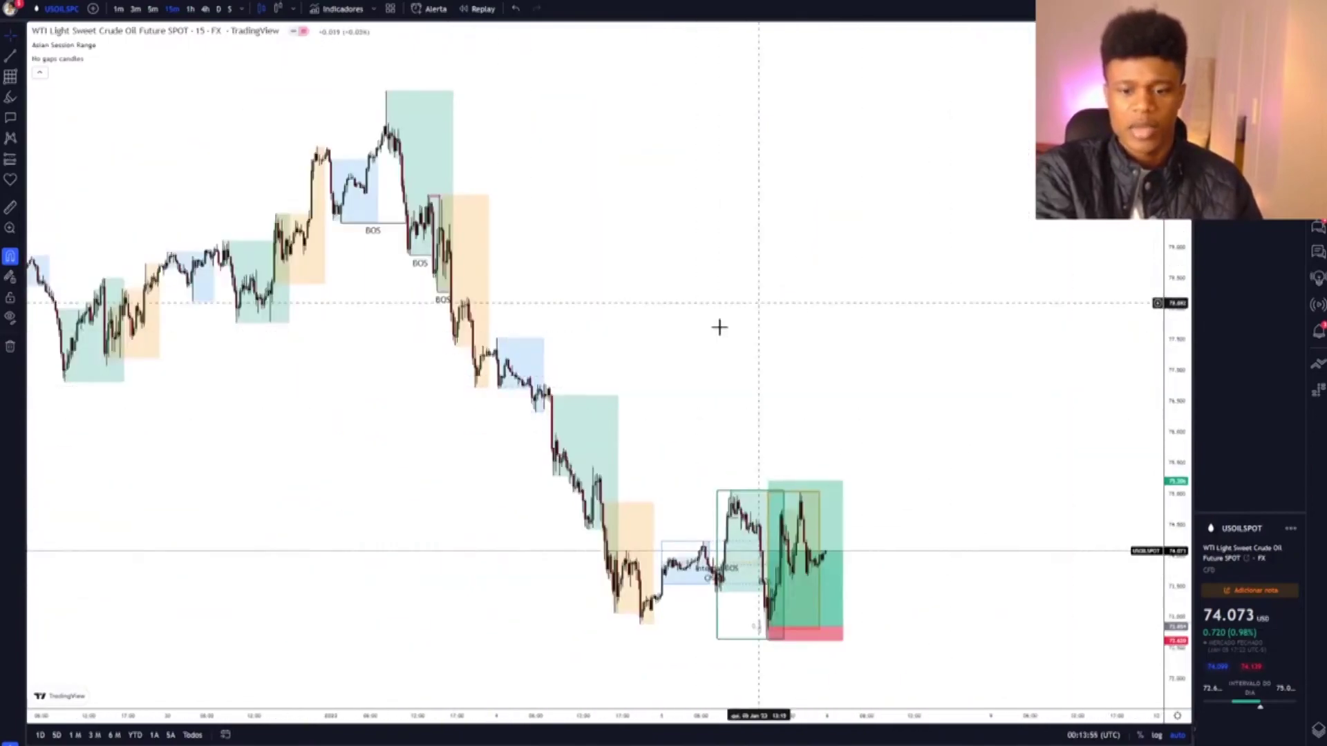
{"action": "scroll", "coordinate": [704, 317], "scroll_direction": "up", "scroll_amount": 4}
{"action": "scroll", "coordinate": [717, 228], "scroll_direction": "down", "scroll_amount": 5}
{"action": "scroll", "coordinate": [716, 230], "scroll_direction": "up", "scroll_amount": 5}
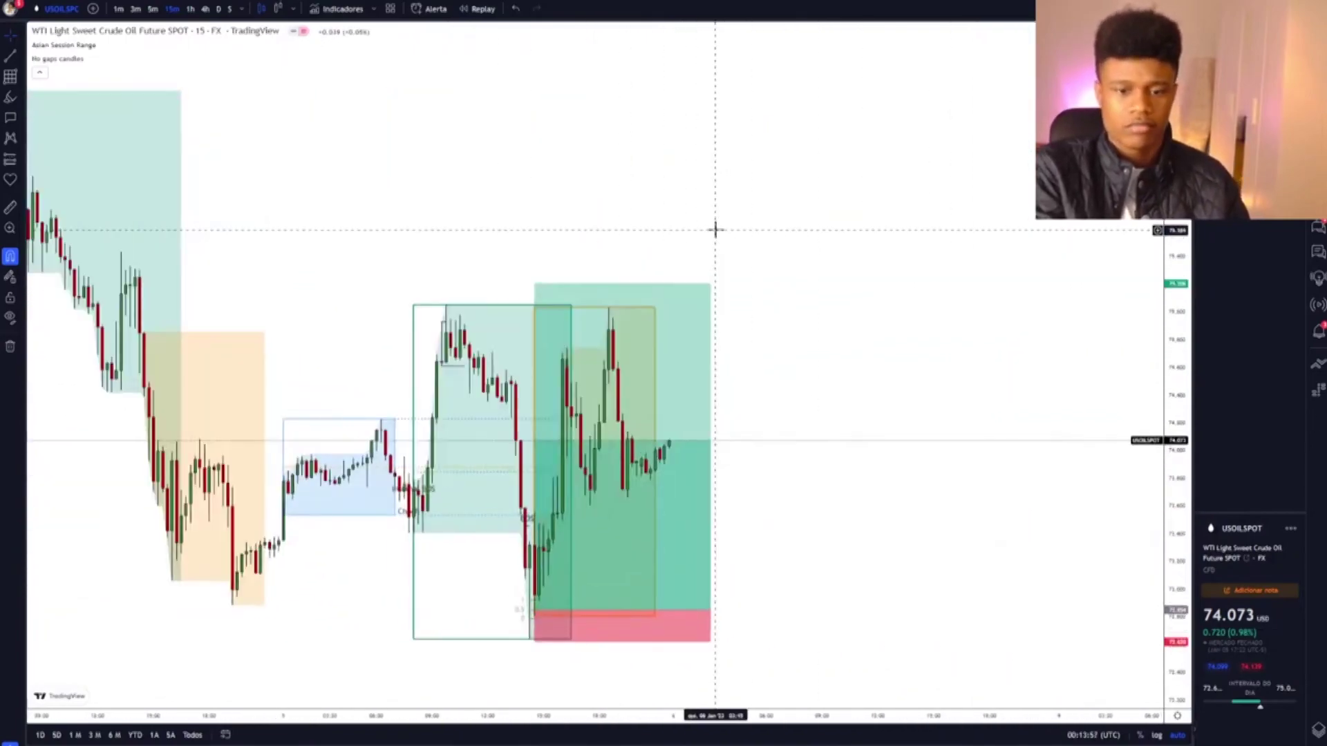